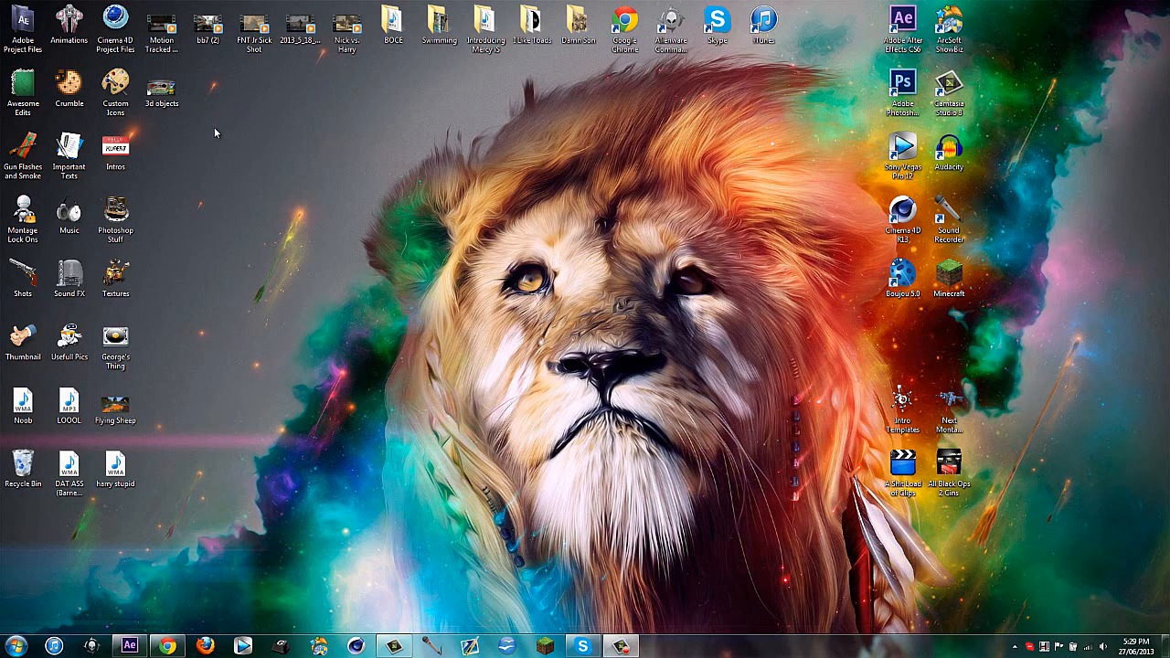
- Switch to After Effects, where the Road to BOCE project is open
{"action": "left_click_drag", "start_coordinate": [1168, 629], "coordinate": [2, 194]}
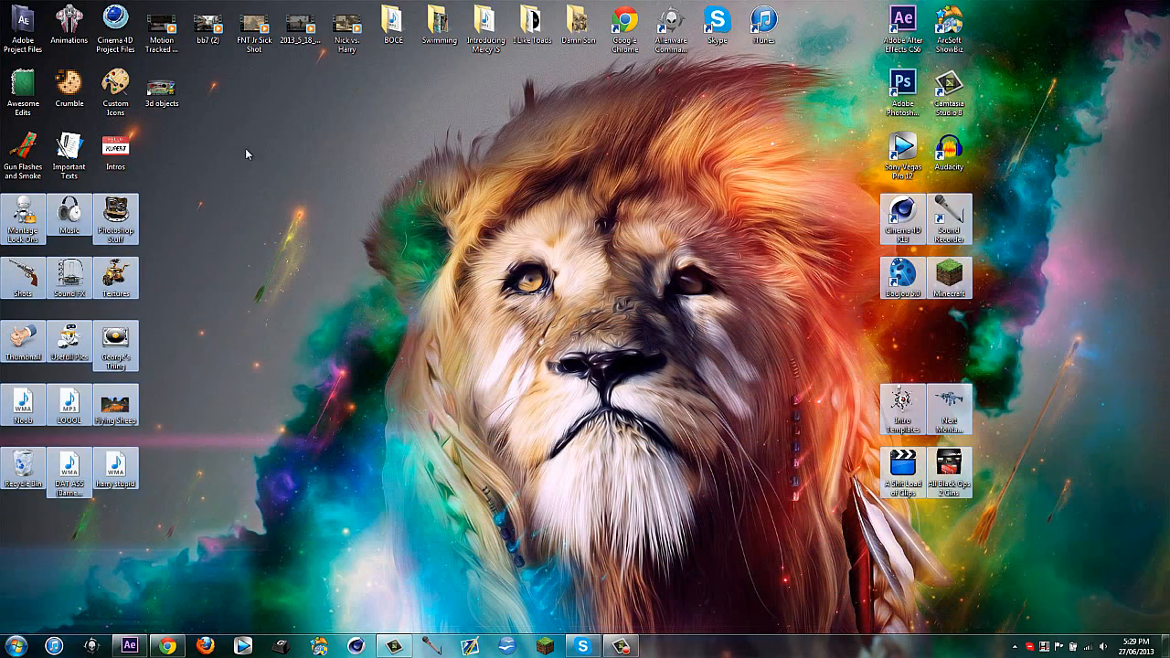
{"action": "left_click", "coordinate": [244, 149]}
{"action": "left_click", "coordinate": [126, 649]}
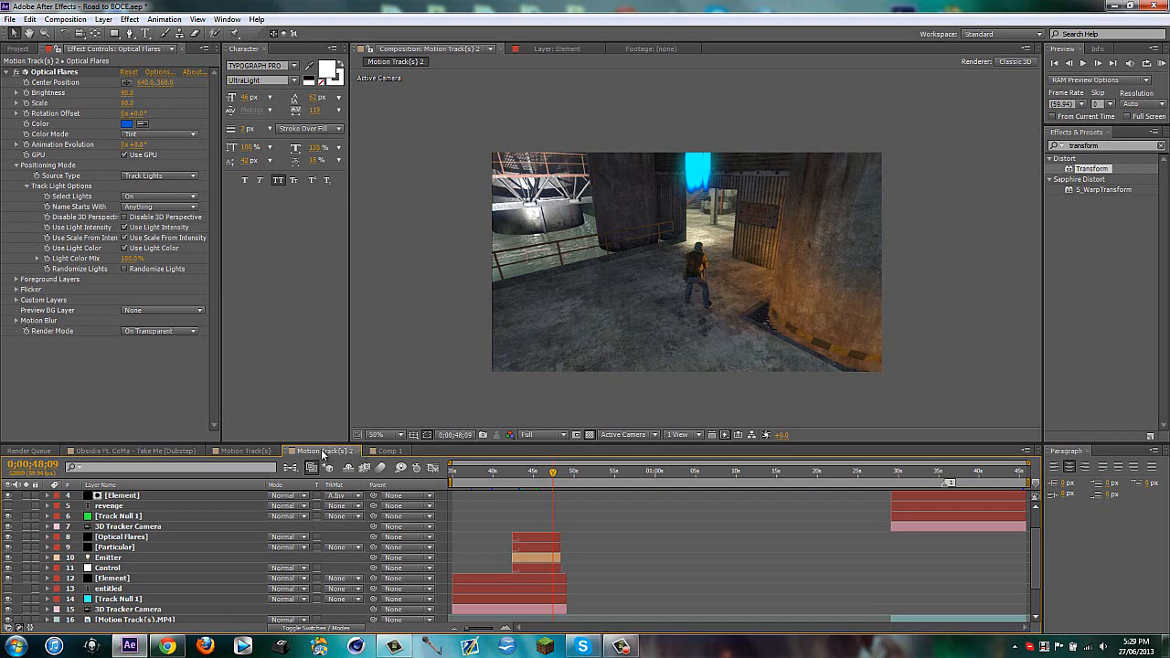
- Close the Comp 1 timeline and bring up the Motion Track(s) composition
{"action": "left_click", "coordinate": [243, 451]}
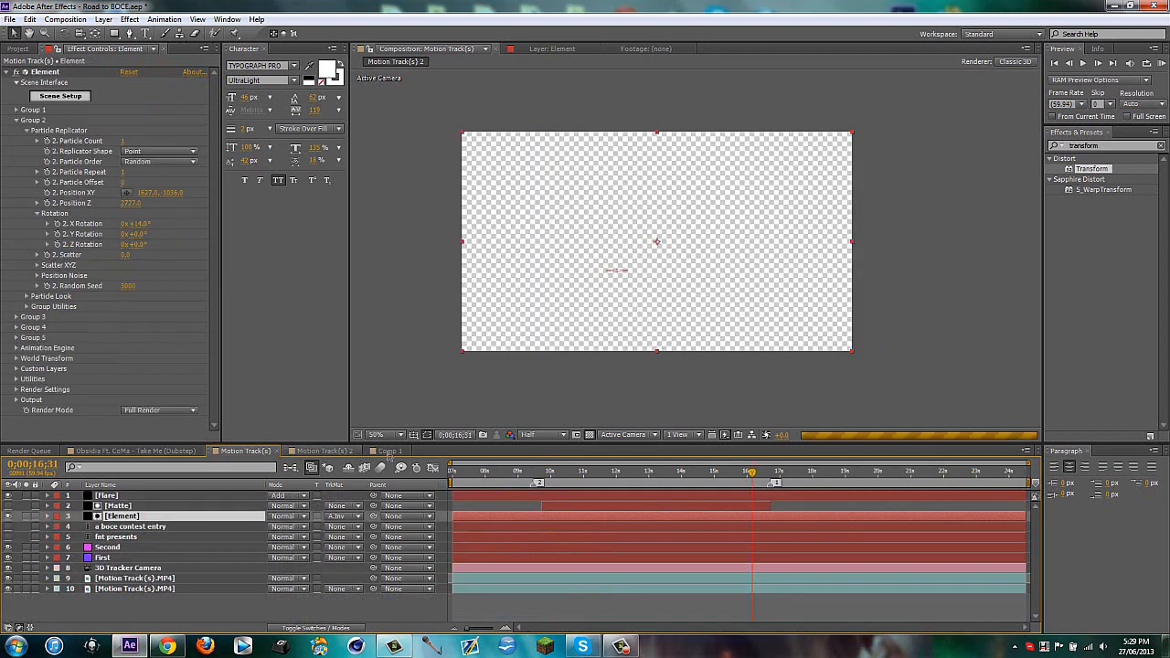
{"action": "left_click", "coordinate": [389, 452]}
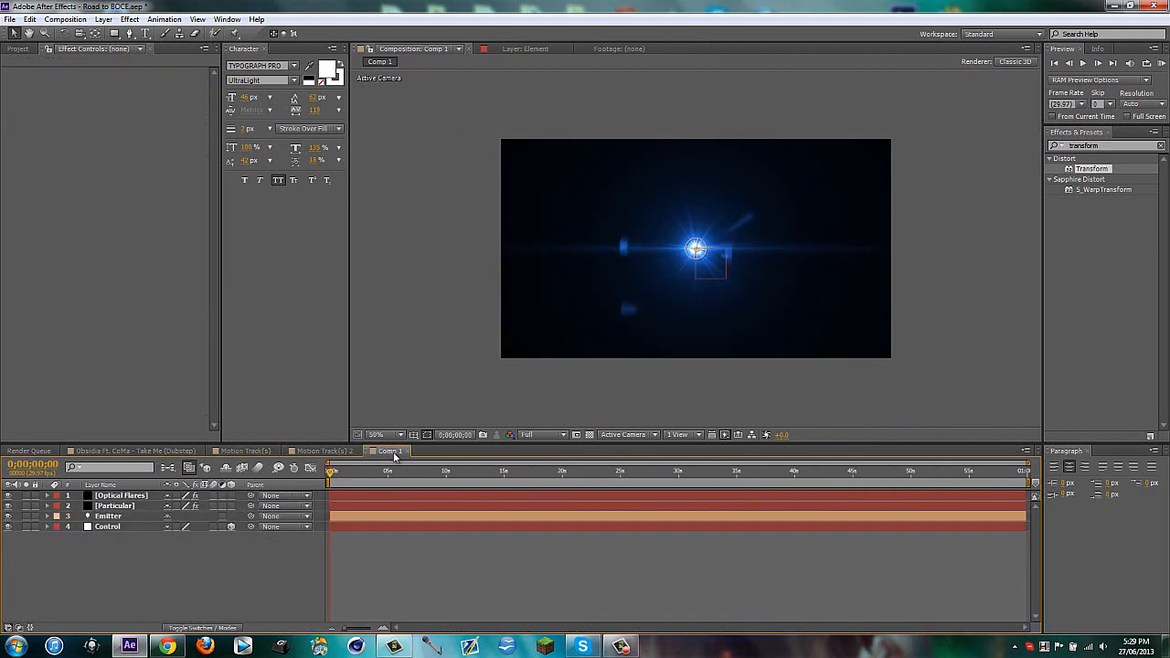
{"action": "left_click", "coordinate": [322, 450]}
{"action": "left_click", "coordinate": [243, 451]}
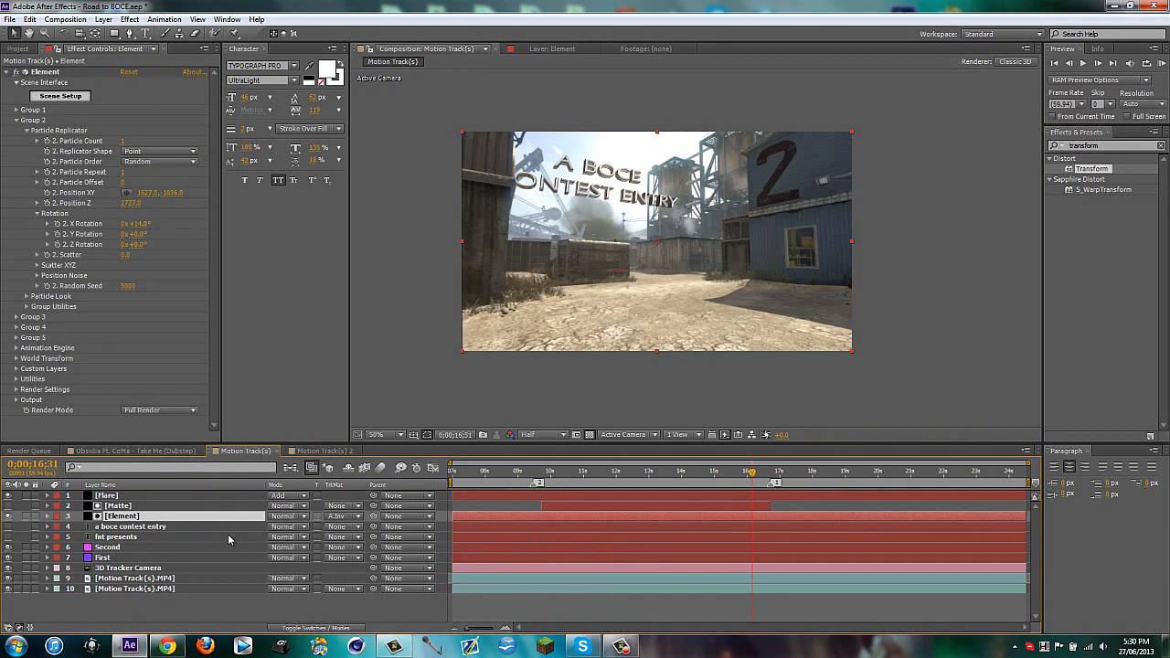
- Rename the Motion Track(s) composition as Track #1
{"action": "left_click", "coordinate": [229, 614]}
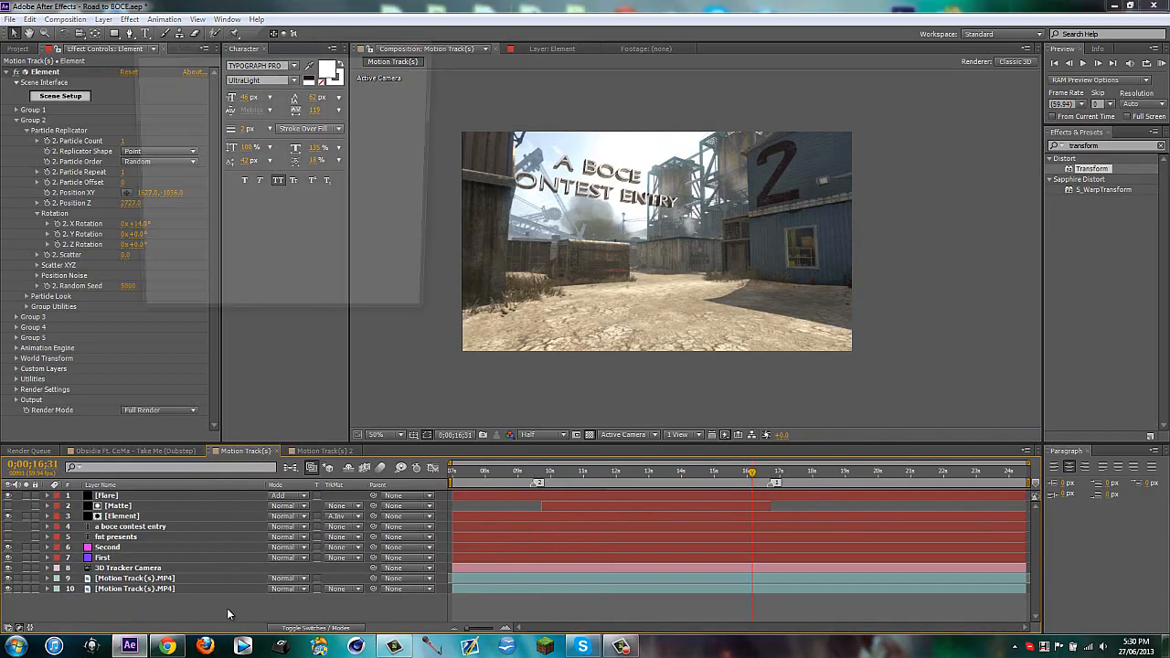
{"action": "key", "text": "ctrl+k"}
{"action": "type", "text": "C"}
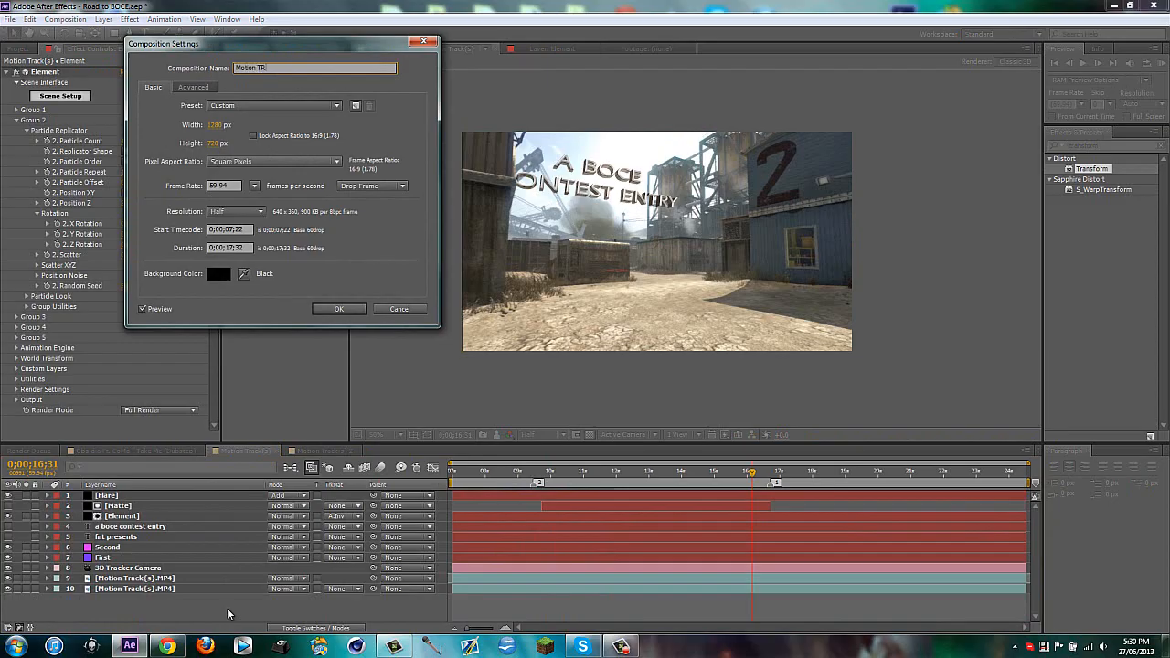
{"action": "key", "text": "BackSpace"}
{"action": "key", "text": "BackSpace"}
{"action": "key", "text": "BackSpace"}
{"action": "key", "text": "BackSpace"}
{"action": "key", "text": "BackSpace"}
{"action": "key", "text": "BackSpace"}
{"action": "key", "text": "Return"}
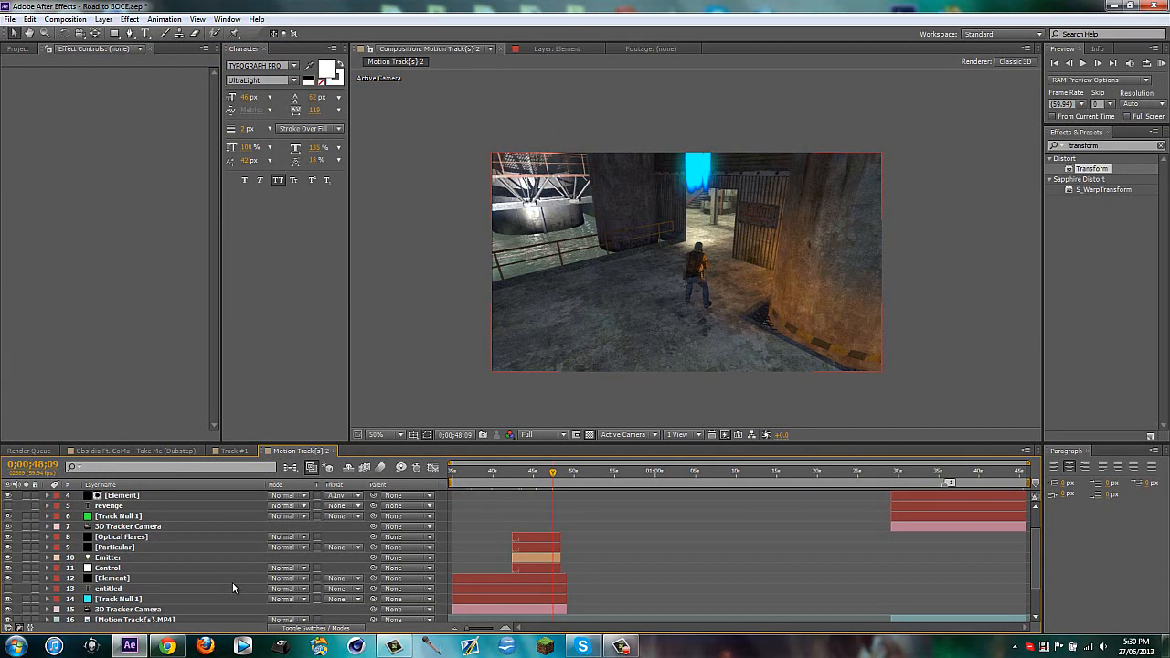
- Rename the Motion Track(s) 2 composition as Track #2
{"action": "key", "text": "ctrl+k"}
{"action": "type", "text": "Track #2"}
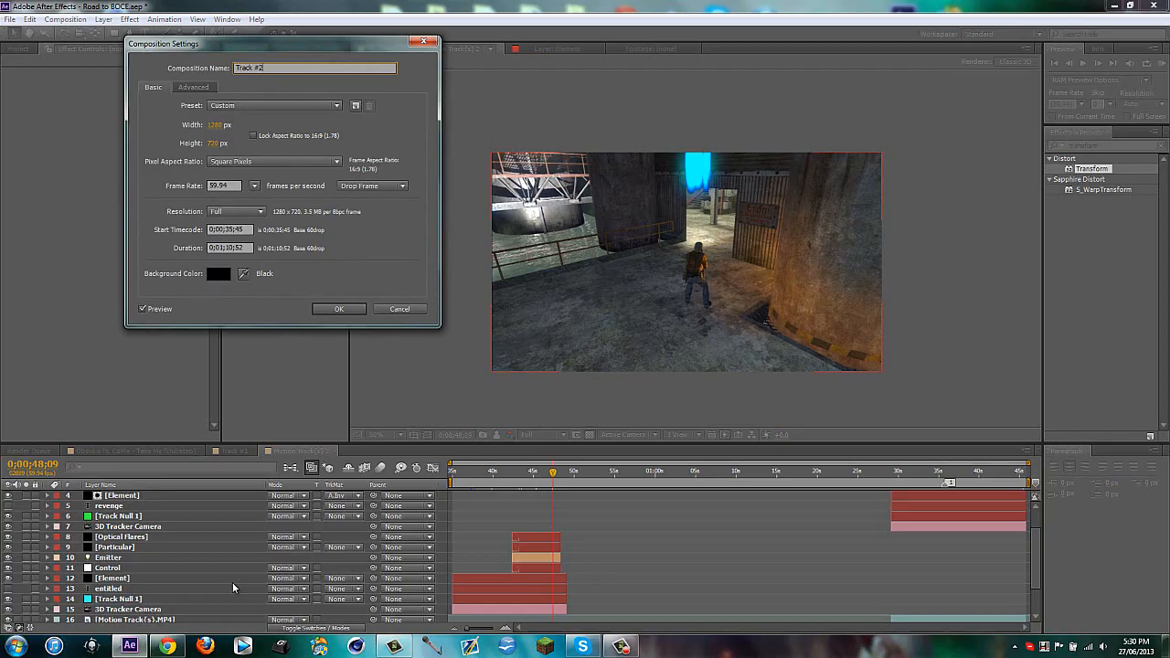
{"action": "key", "text": "Return"}
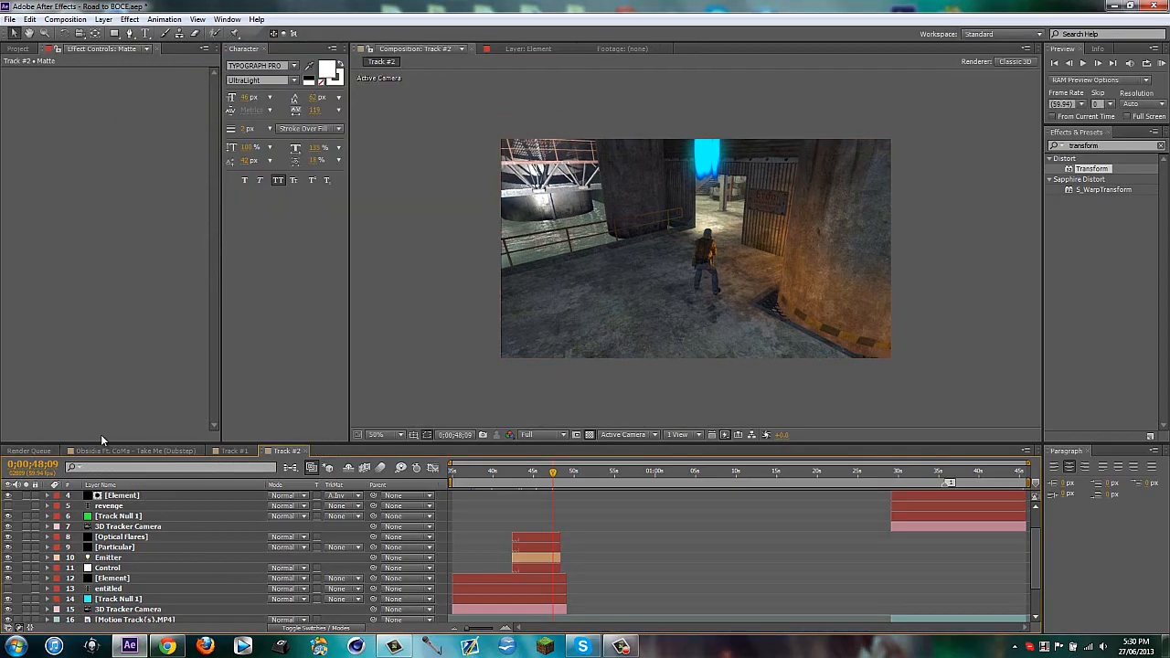
- Open the Obsidia Ft. CoMa - Take Me (Dubstep) composition and reveal the audio waveform of its mp3 layer
{"action": "left_click", "coordinate": [17, 48]}
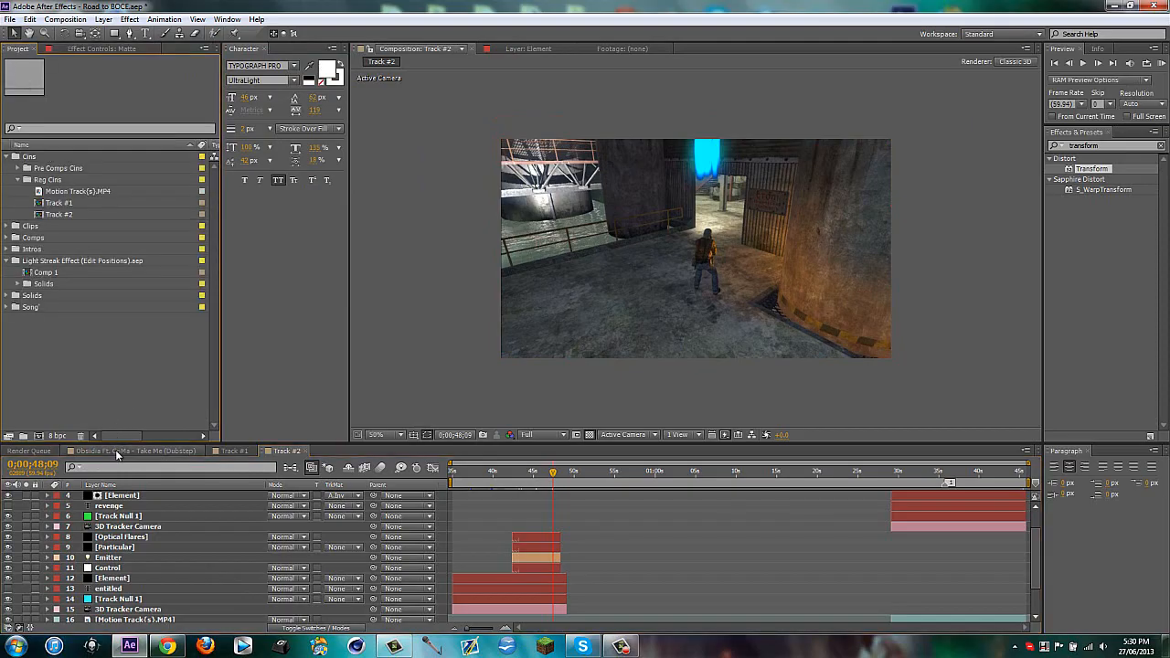
{"action": "left_click", "coordinate": [113, 452]}
{"action": "left_click", "coordinate": [489, 499]}
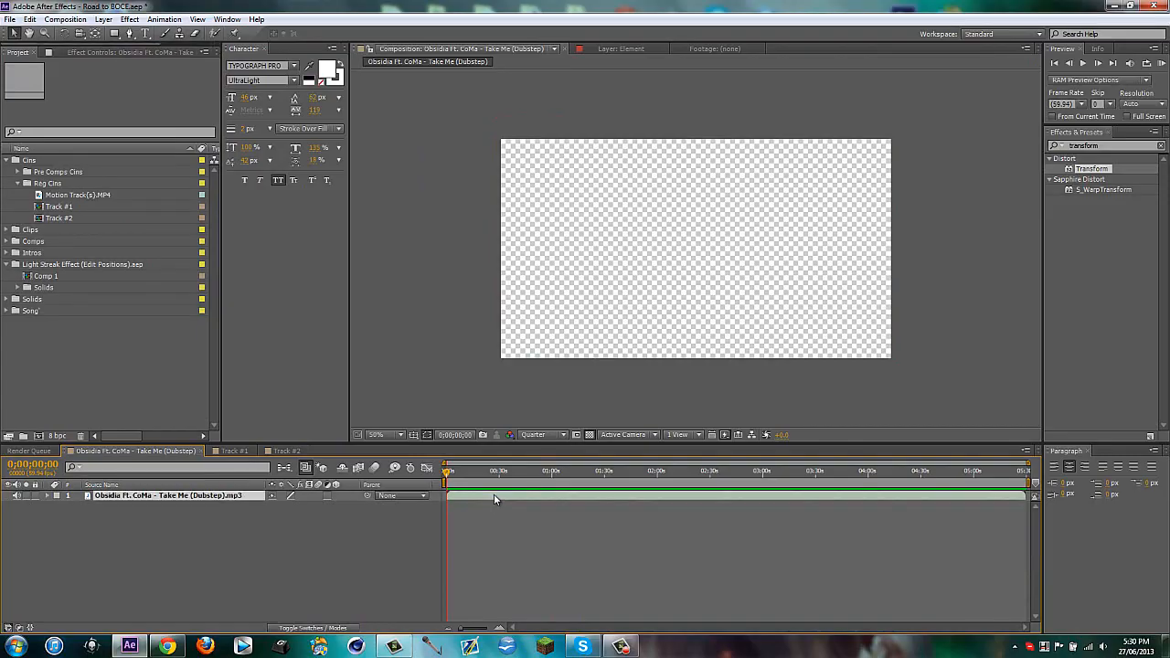
{"action": "key", "text": "l"}
{"action": "key", "text": "l"}
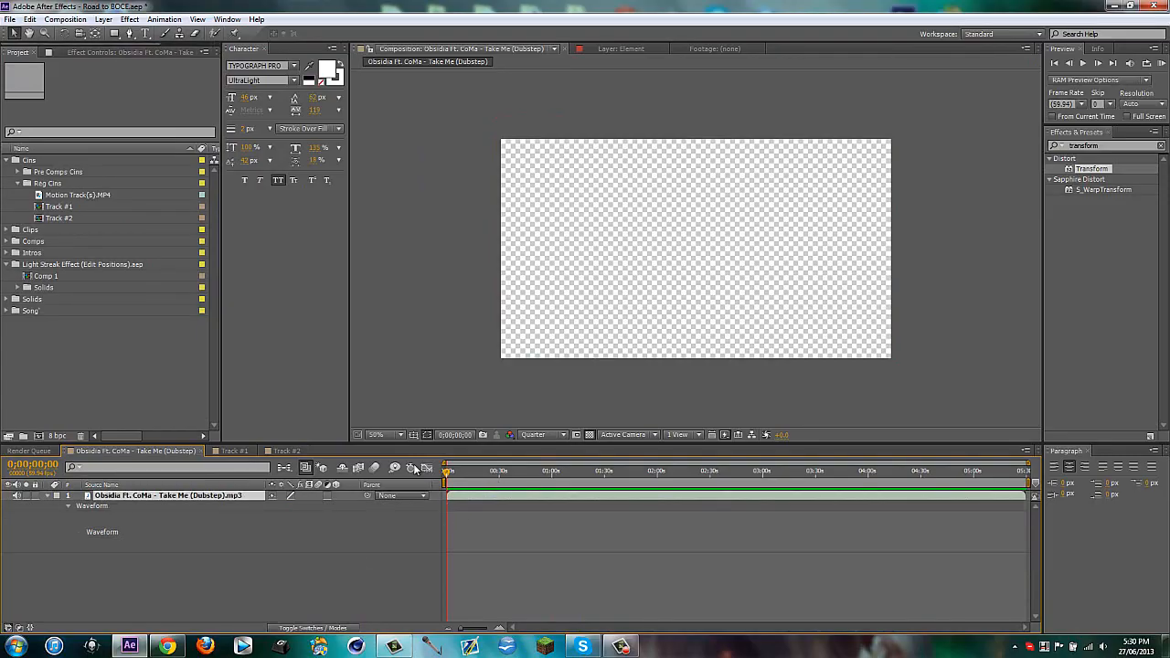
{"action": "left_click", "coordinate": [621, 647]}
{"action": "left_click", "coordinate": [1110, 592]}
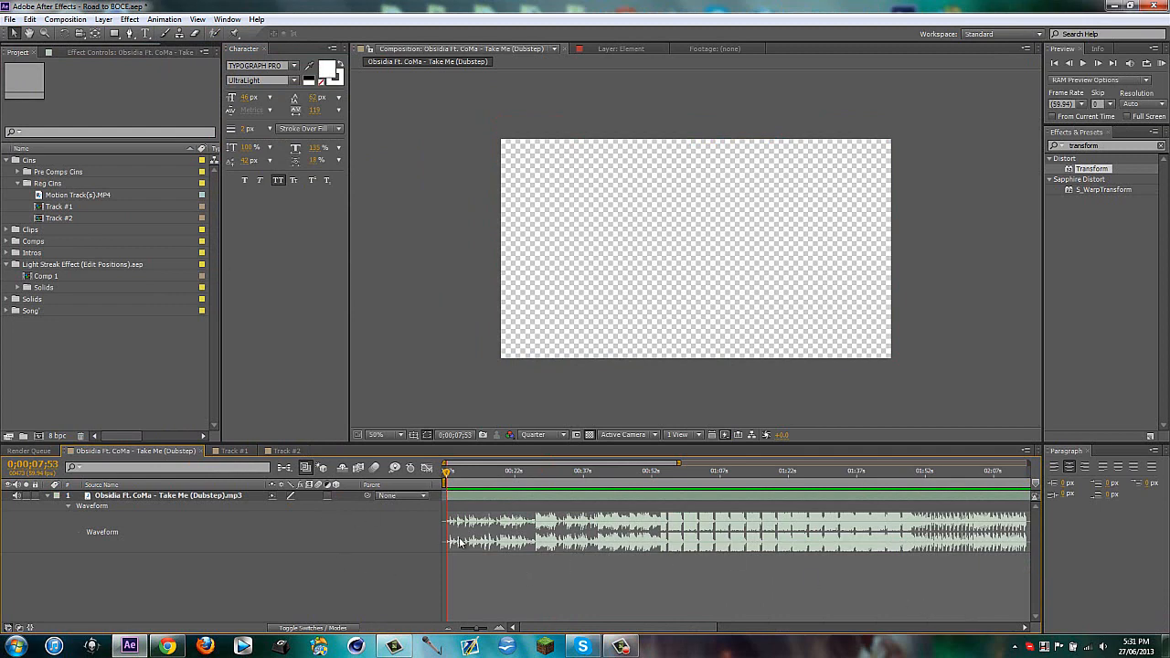
{"action": "left_click", "coordinate": [447, 501]}
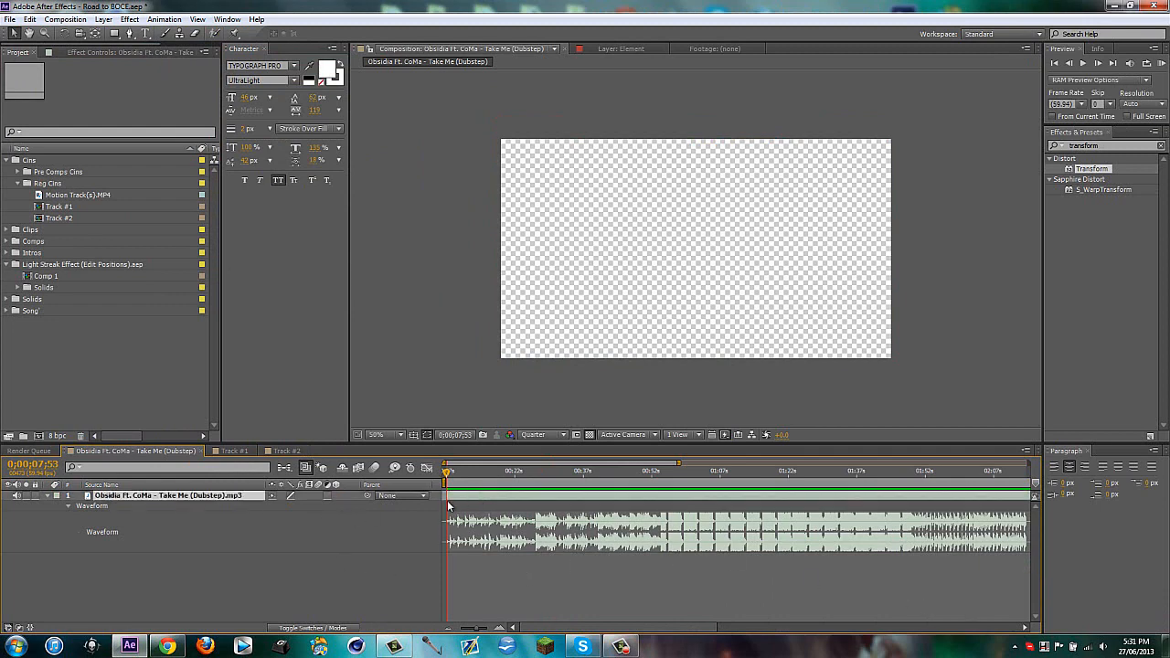
{"action": "left_click", "coordinate": [275, 576]}
- Create a new 1280 x 720, 59.94 fps composition named Main Comp with a duration of 0;00;59;56
{"action": "left_click", "coordinate": [48, 372]}
{"action": "key", "text": "ctrl+n"}
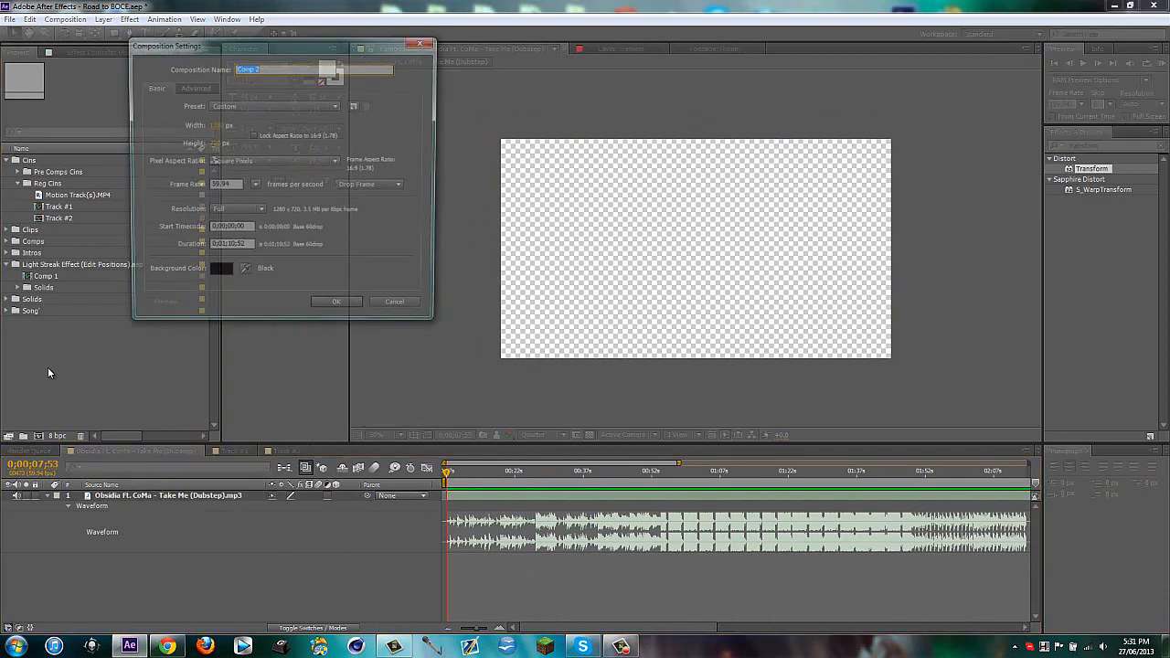
{"action": "type", "text": "Main"}
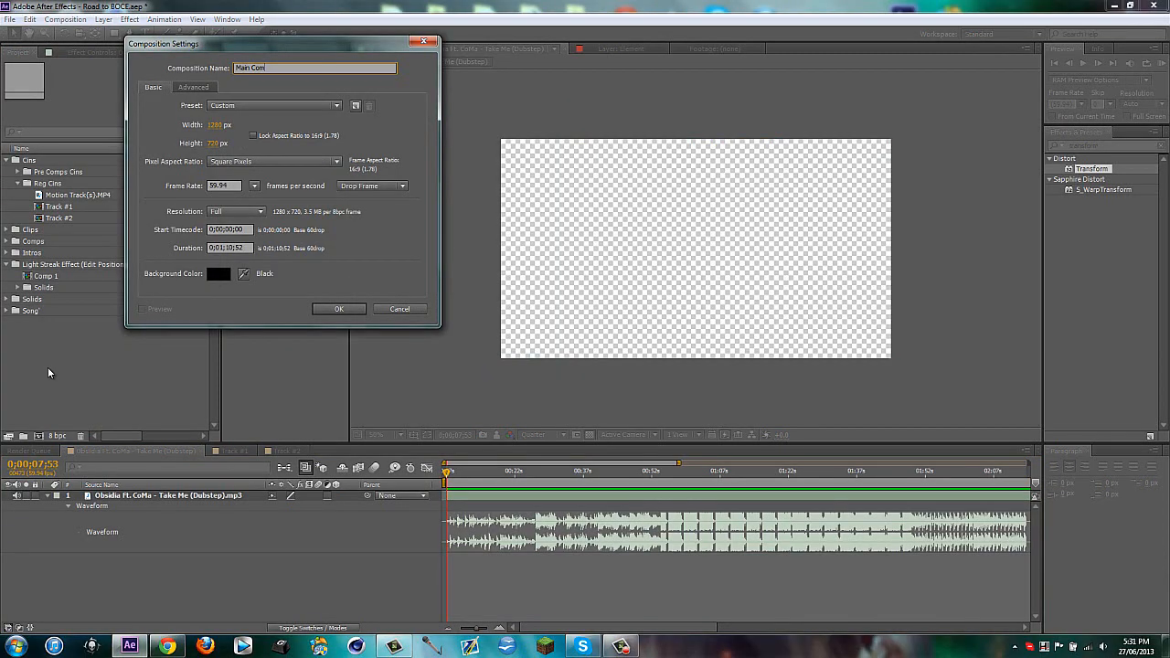
{"action": "left_click", "coordinate": [224, 248]}
{"action": "key", "text": "Return"}
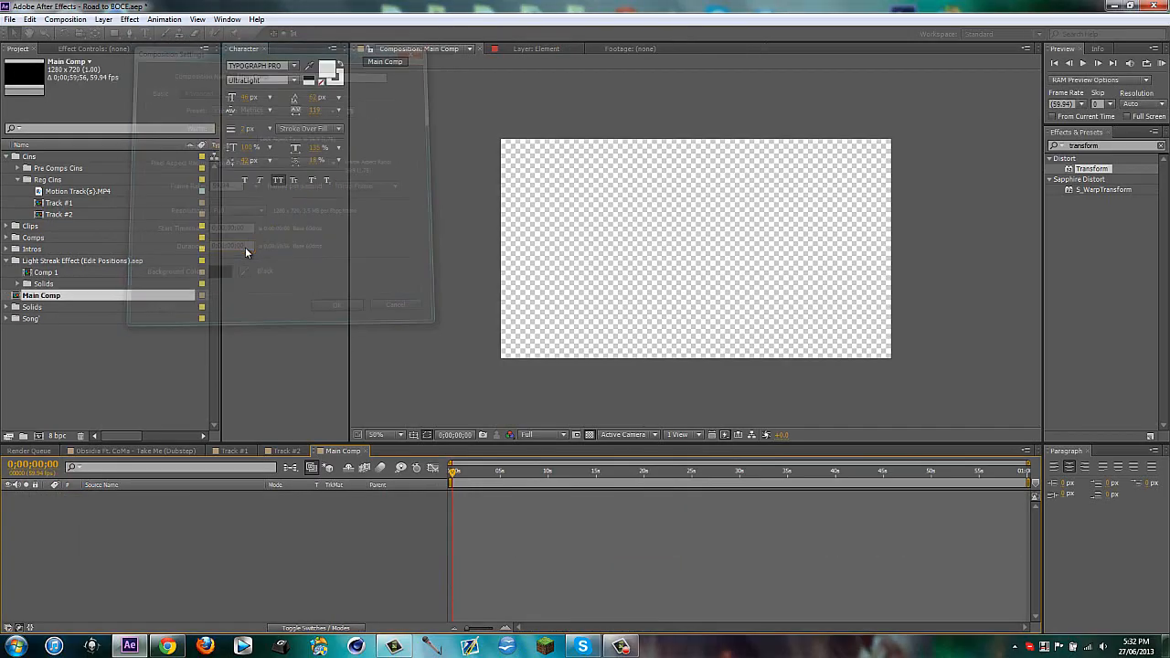
- Move Main Comp into the Comps folder, and collapse the Light Streak Effect (Edit Positions).aep folder
{"action": "left_click_drag", "start_coordinate": [43, 297], "coordinate": [29, 239]}
{"action": "left_click", "coordinate": [6, 238]}
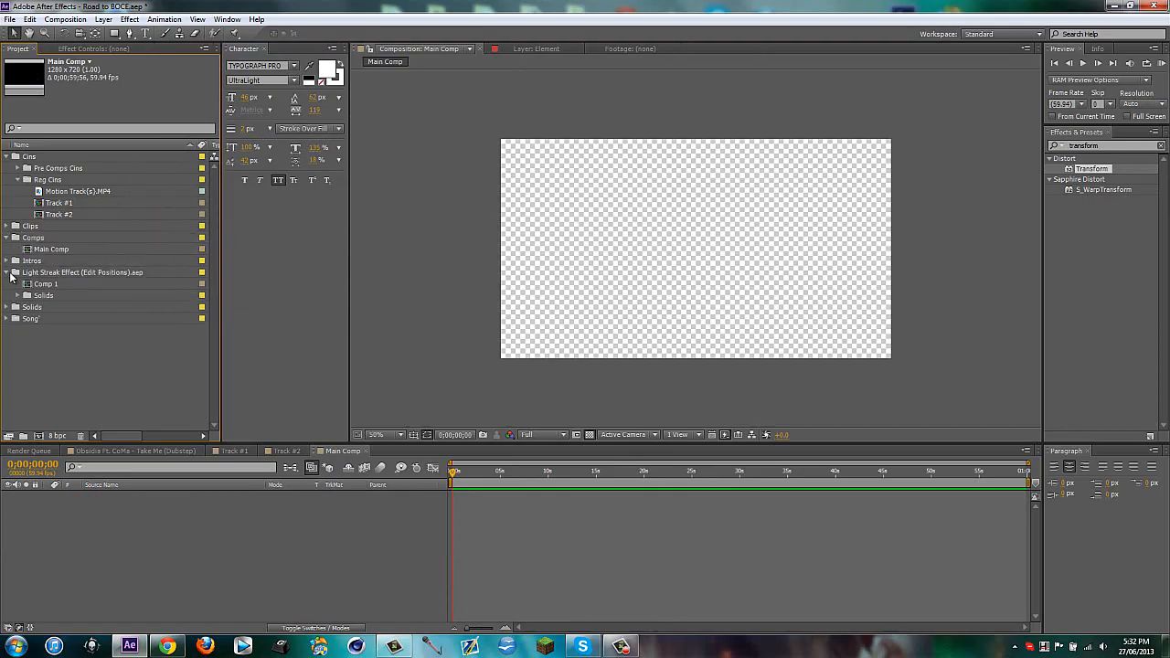
{"action": "left_click", "coordinate": [6, 273]}
- Create a project folder named Stuff and move the Light Streak Effect (Edit Positions).aep folder into it
{"action": "left_click", "coordinate": [42, 320]}
{"action": "right_click", "coordinate": [42, 317]}
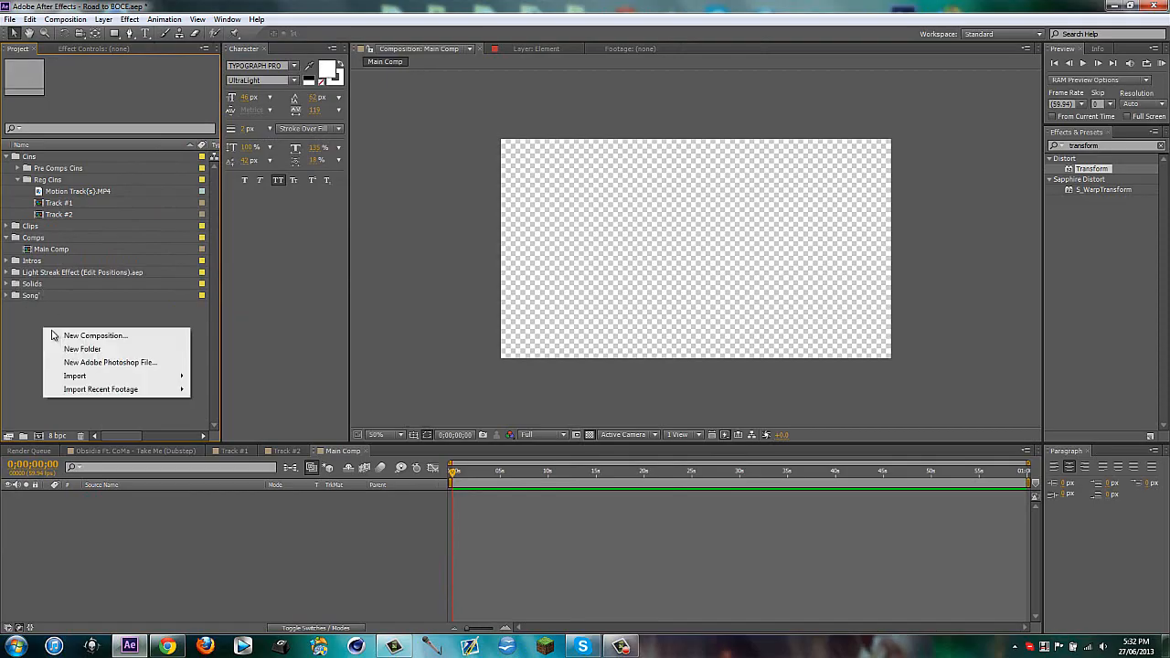
{"action": "left_click", "coordinate": [87, 354]}
{"action": "type", "text": "S"}
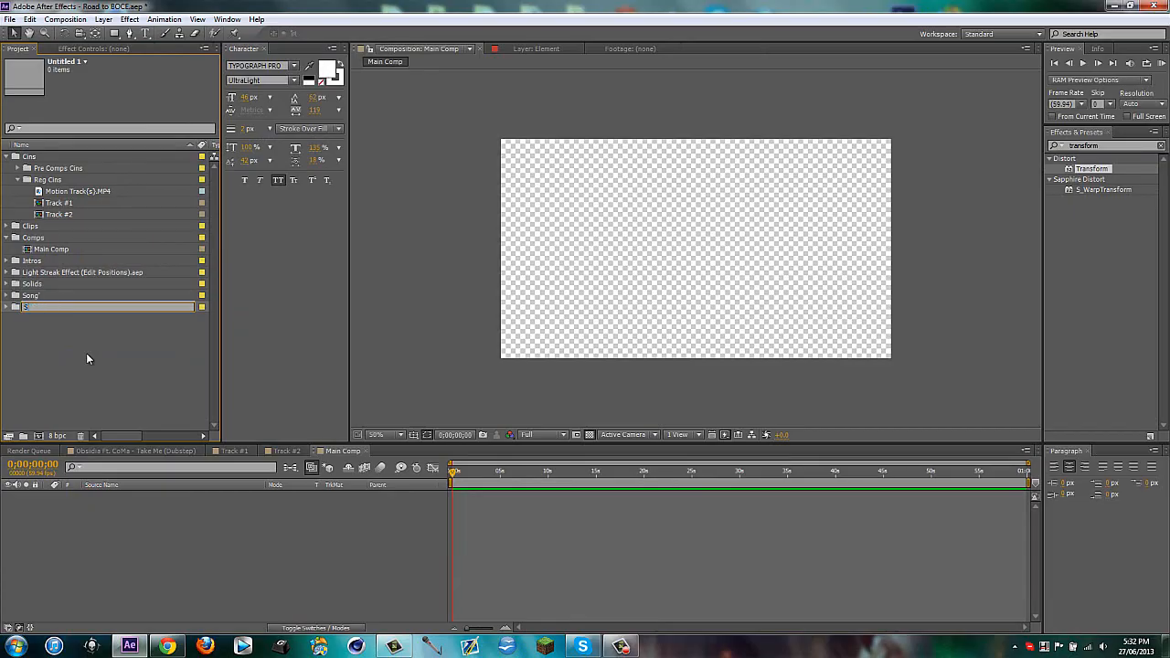
{"action": "type", "text": "tuff"}
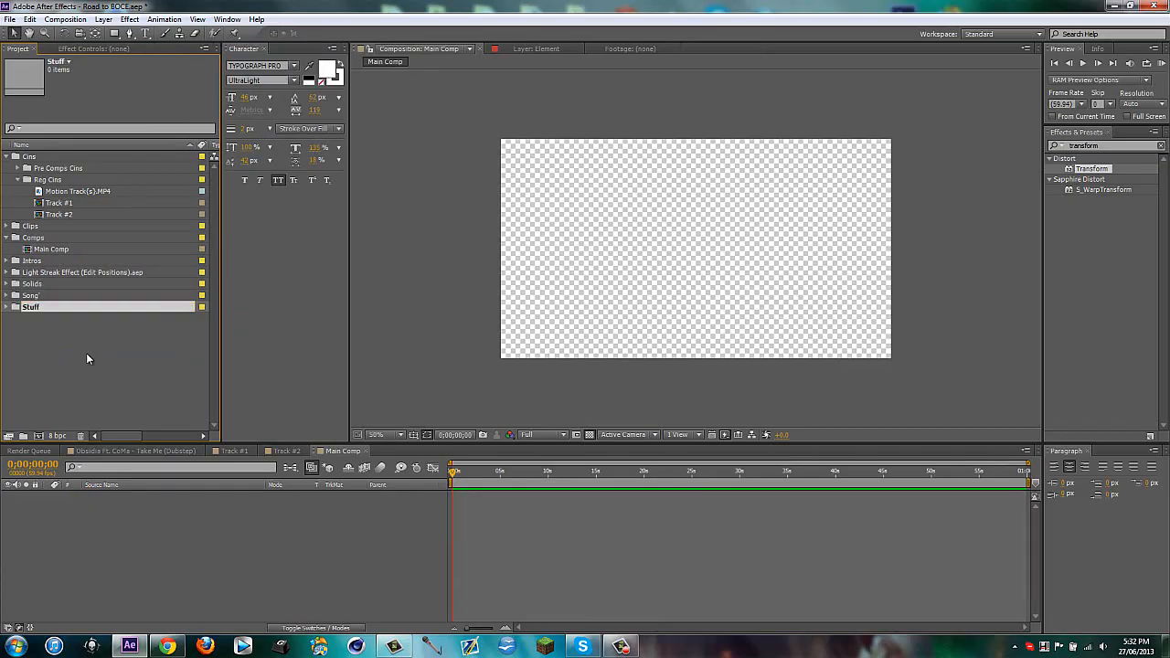
{"action": "left_click", "coordinate": [60, 354]}
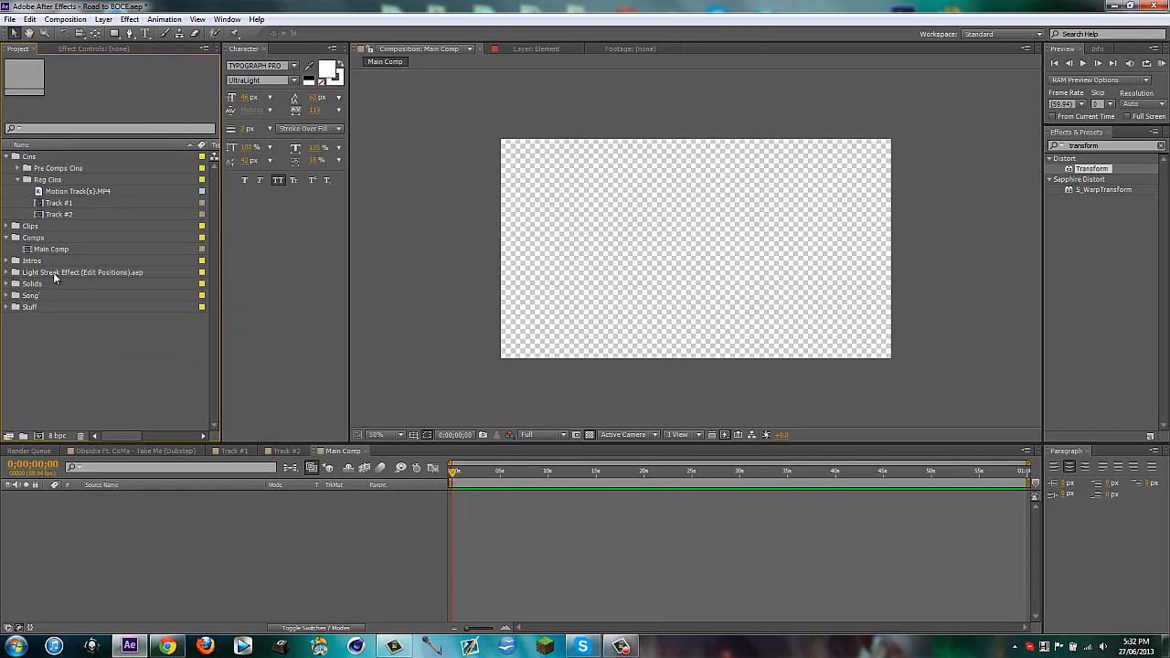
{"action": "left_click_drag", "start_coordinate": [53, 273], "coordinate": [37, 306]}
- Rename the Song' folder as Song
{"action": "left_click", "coordinate": [32, 285]}
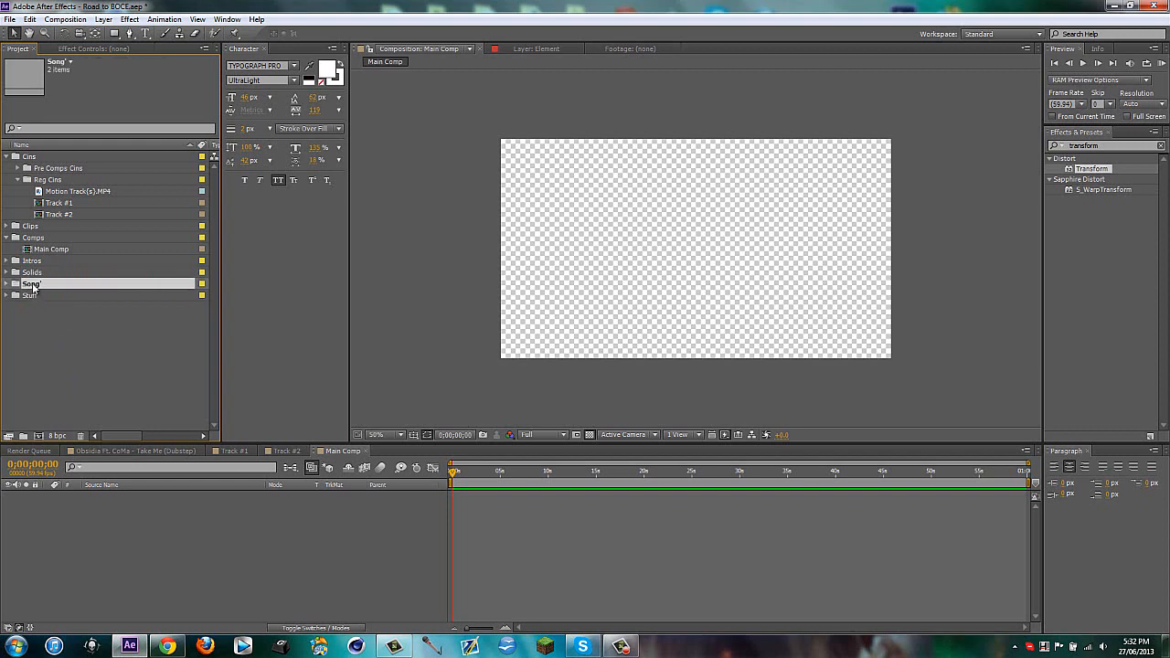
{"action": "key", "text": "Return"}
{"action": "type", "text": "Song"}
{"action": "key", "text": "Return"}
{"action": "left_click", "coordinate": [158, 380]}
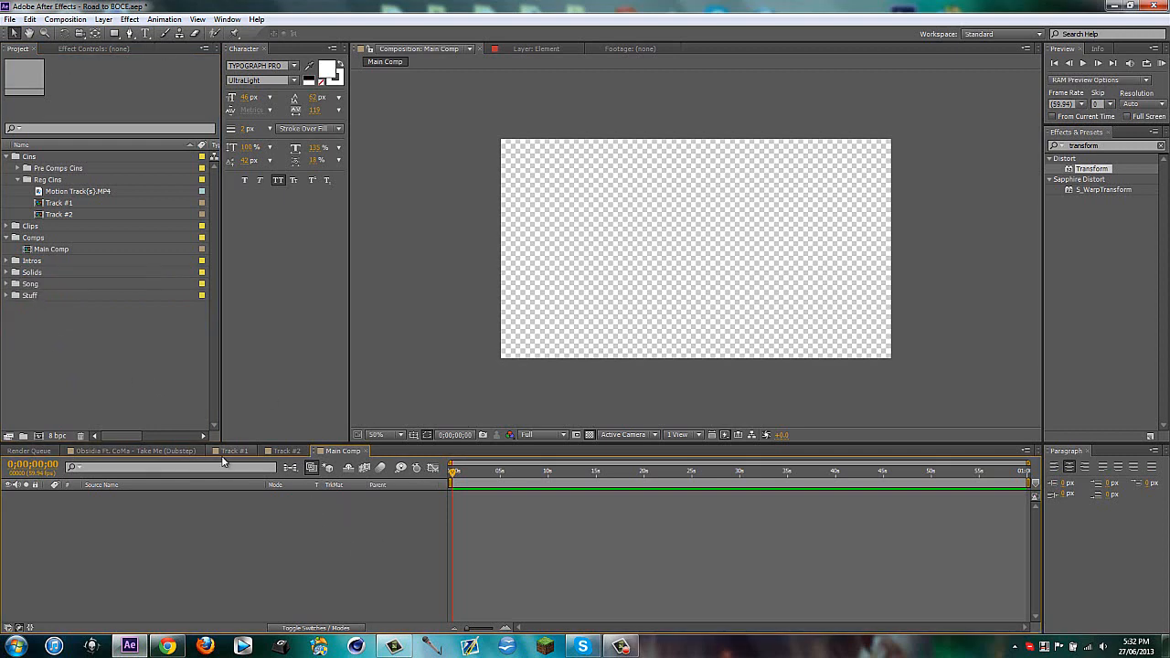
- Add the Obsidia Ft. CoMa - Take Me (Dubstep) composition to the Main Comp timeline and reveal its waveform
{"action": "left_click", "coordinate": [15, 284]}
{"action": "left_click_drag", "start_coordinate": [62, 298], "coordinate": [448, 509]}
{"action": "key", "text": "l"}
{"action": "key", "text": "l"}
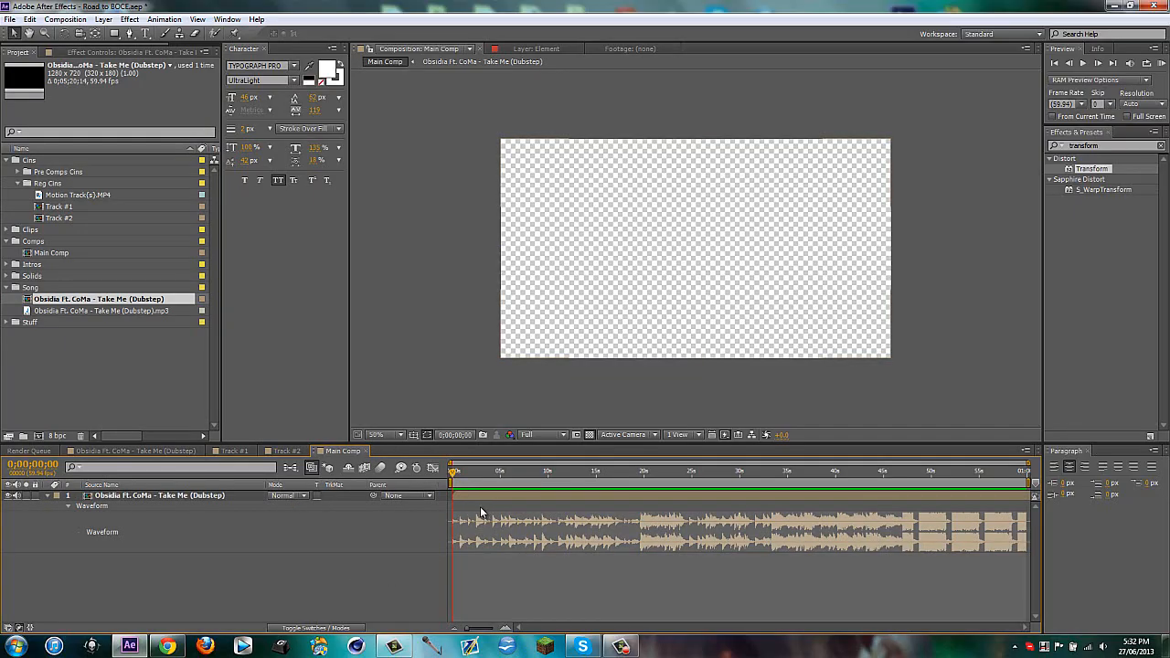
- Preview the song in Main Comp and set the current time and work area start to 0;00;09;21
{"action": "left_click", "coordinate": [1160, 64]}
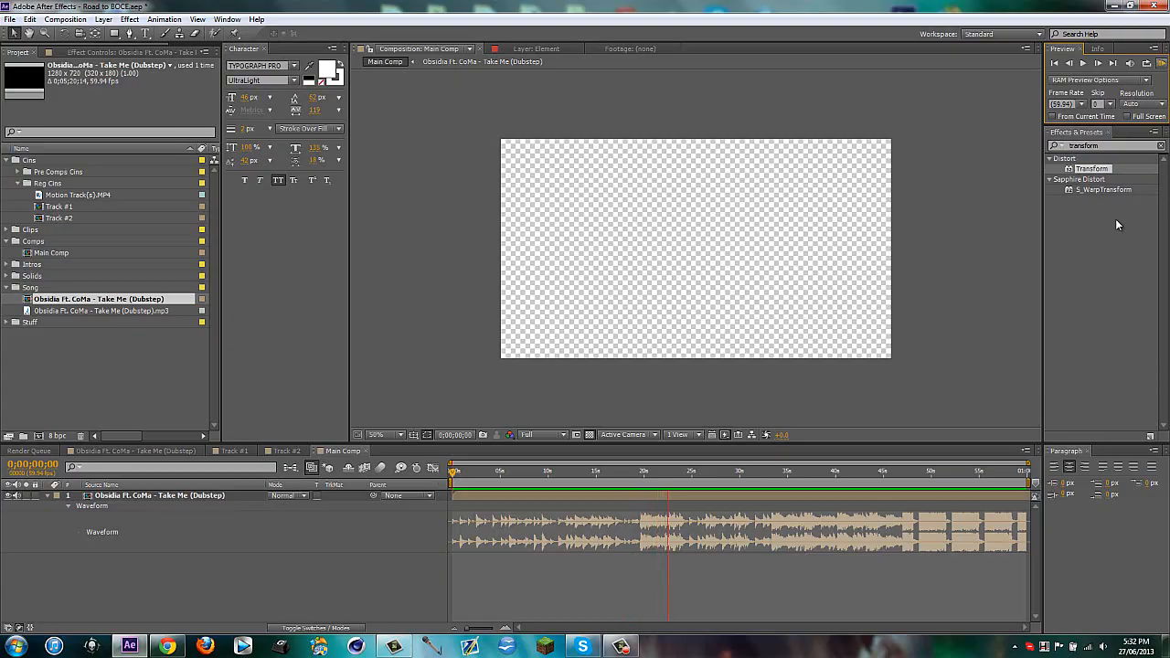
{"action": "key", "text": "space"}
{"action": "left_click", "coordinate": [539, 473]}
{"action": "left_click_drag", "start_coordinate": [541, 474], "coordinate": [543, 473]}
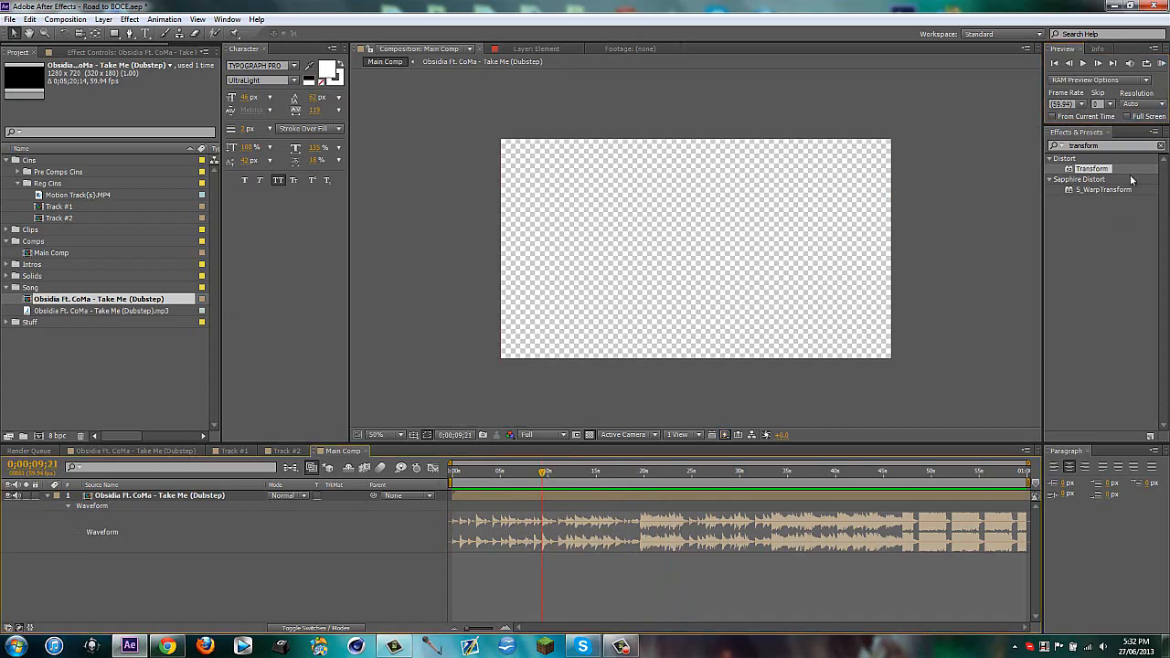
{"action": "left_click", "coordinate": [1160, 63]}
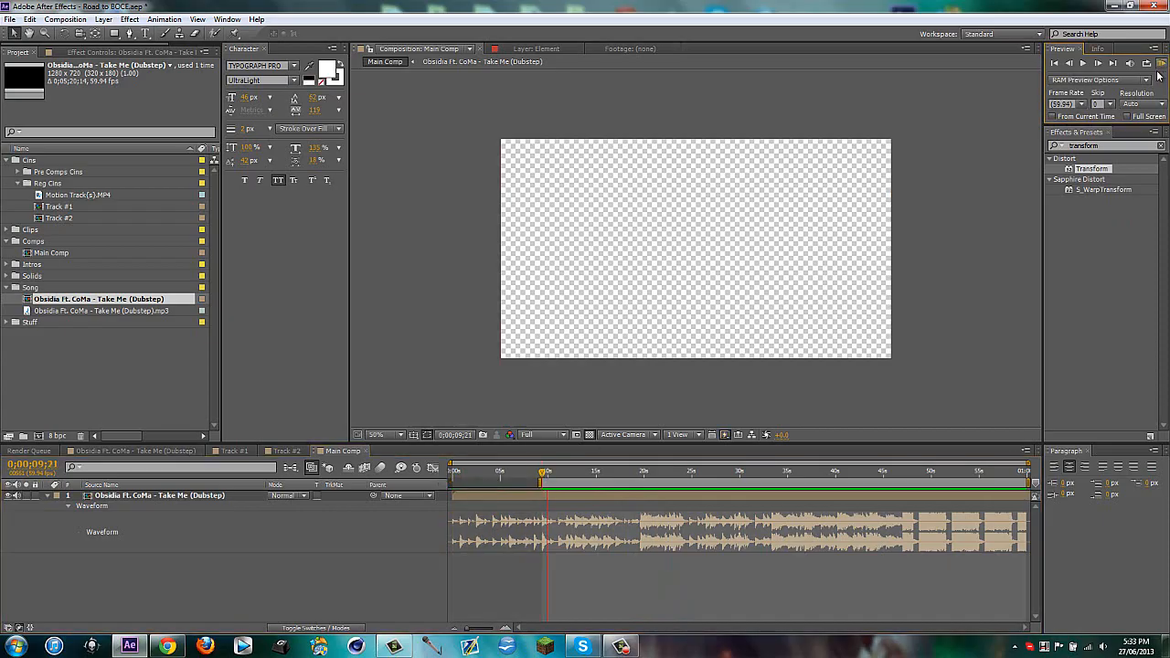
{"action": "key", "text": "space"}
- Try to trim Main Comp to its work area
{"action": "right_click", "coordinate": [608, 477]}
{"action": "left_click", "coordinate": [630, 518]}
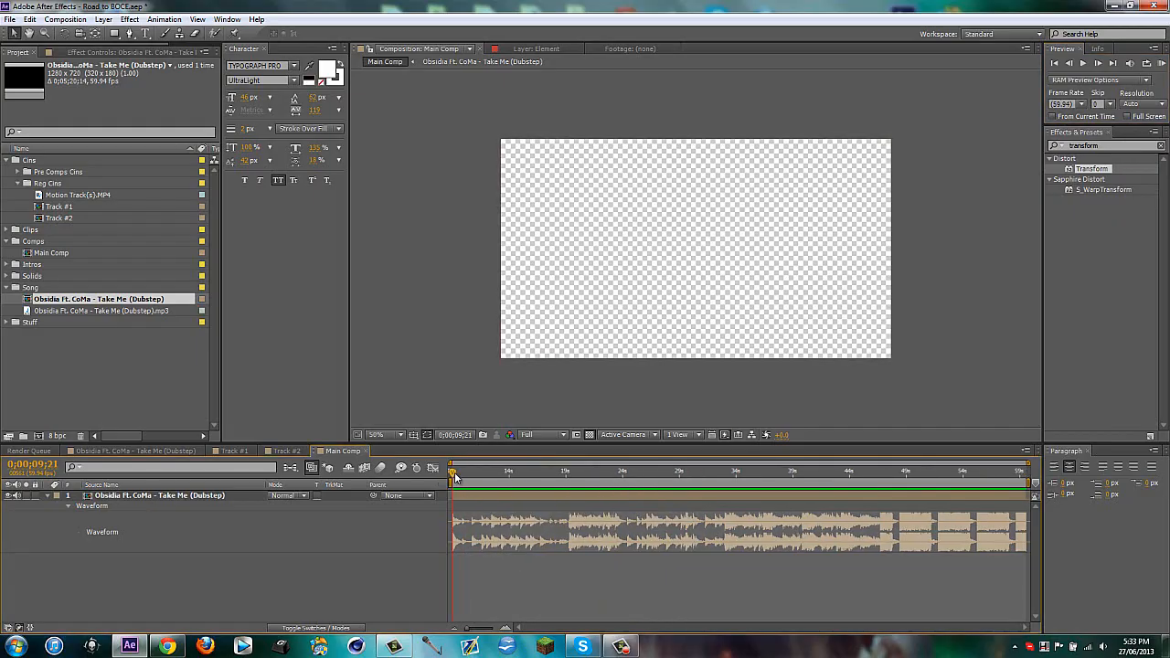
{"action": "scroll", "coordinate": [543, 488], "scroll_direction": "left", "scroll_amount": 3}
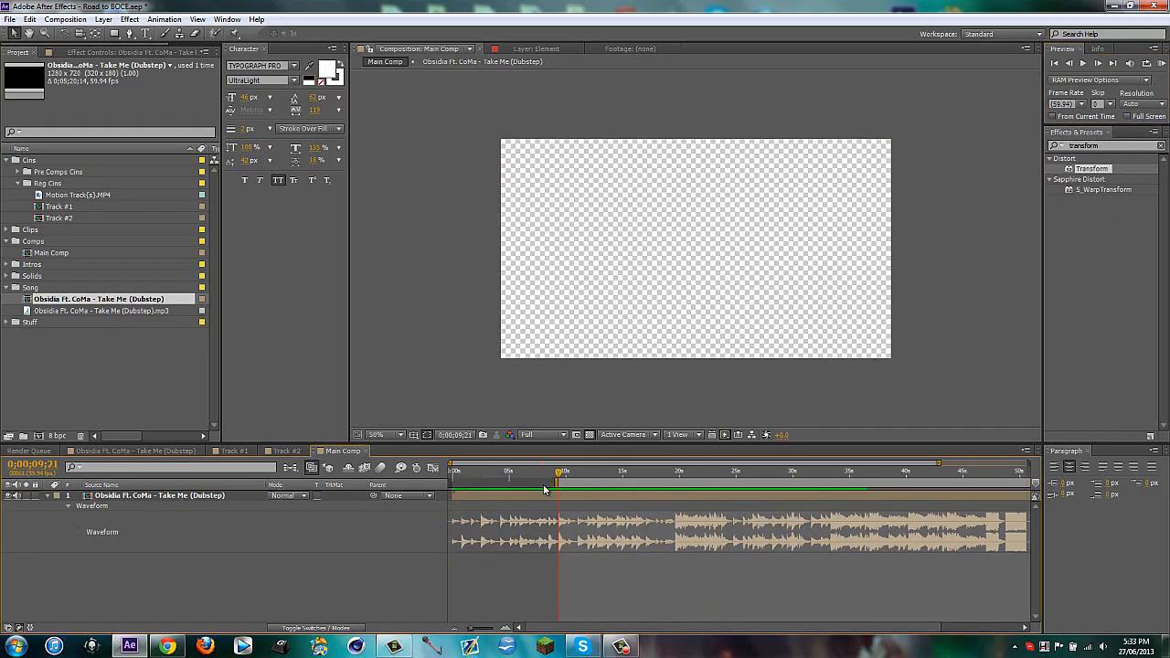
- Trim the song layer's start to 0;00;09;21 and move the trimmed layer to the beginning of Main Comp
{"action": "left_click", "coordinate": [571, 498]}
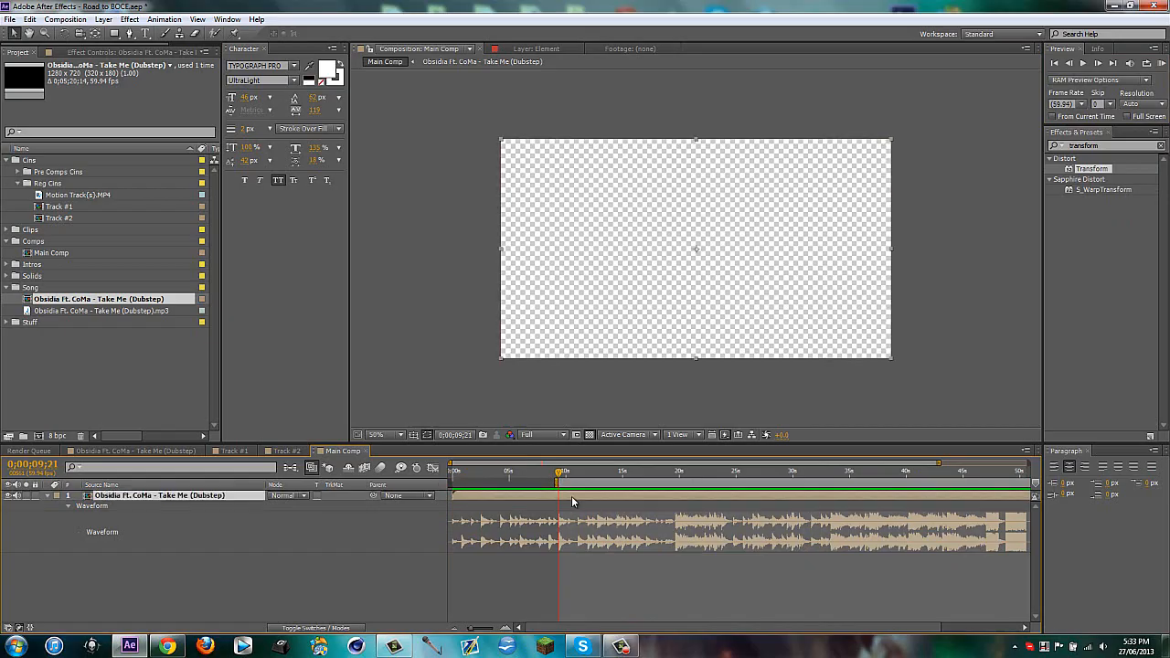
{"action": "key", "text": "alt+bracketleft"}
{"action": "key", "text": "Home"}
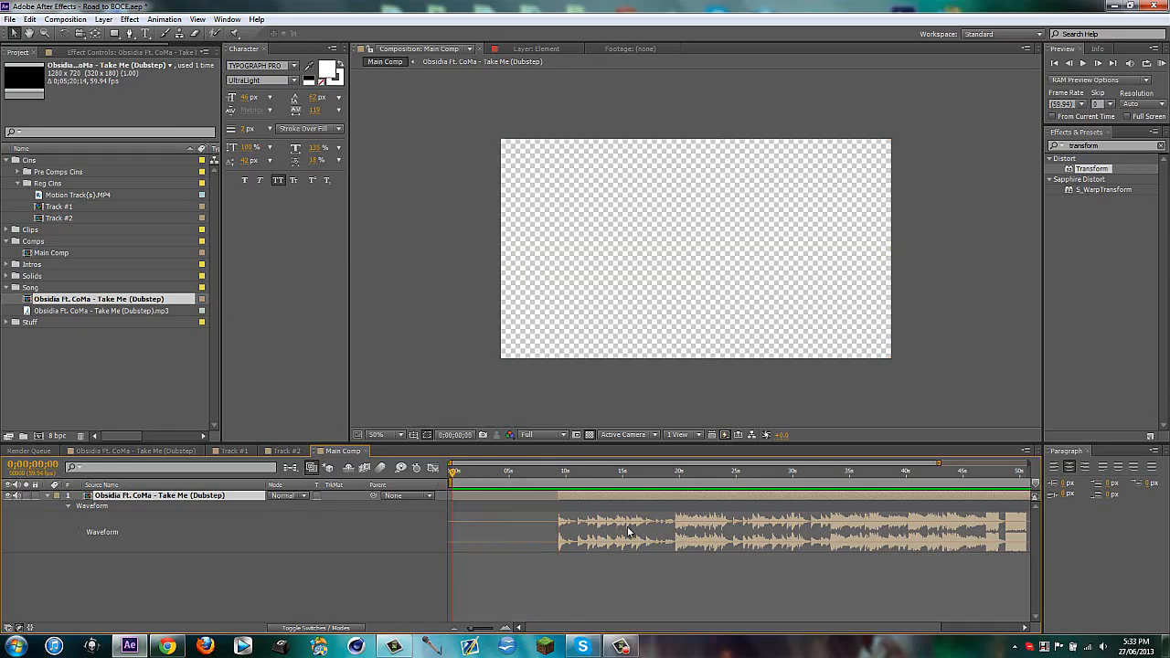
{"action": "left_click_drag", "start_coordinate": [564, 494], "coordinate": [438, 473]}
{"action": "left_click", "coordinate": [370, 585]}
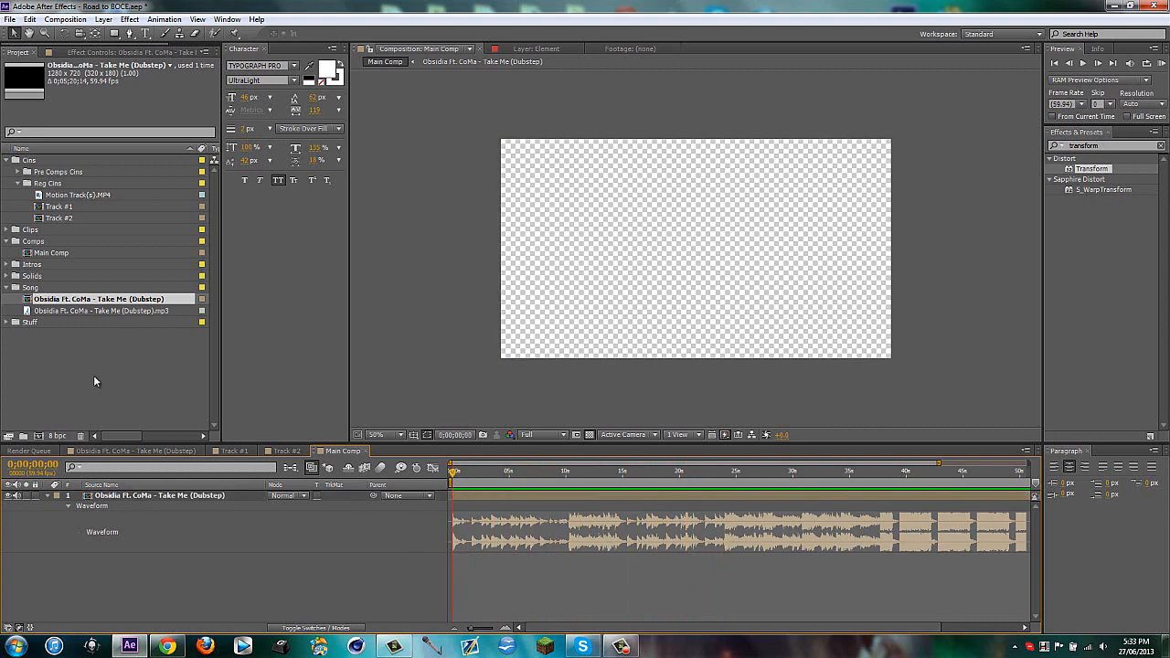
- Place BOCE Editing Contest Intro (Must Use).mp4 from the Intros folder above the song layer at the start of Main Comp
{"action": "left_click", "coordinate": [93, 375]}
{"action": "left_click", "coordinate": [13, 265]}
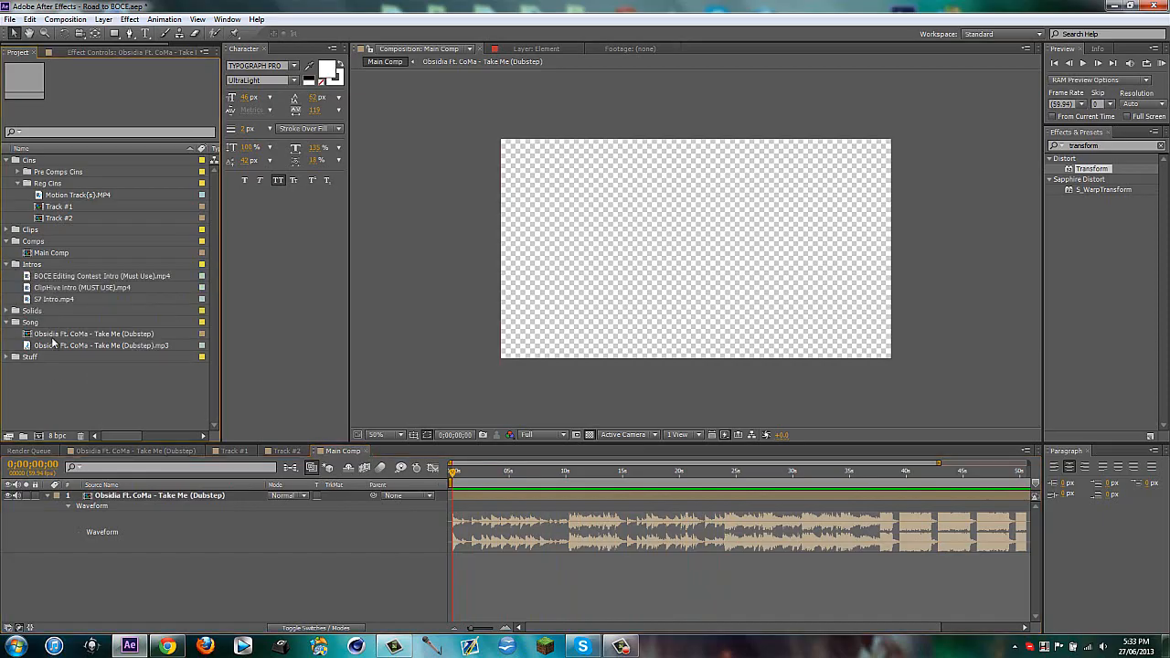
{"action": "left_click", "coordinate": [61, 276]}
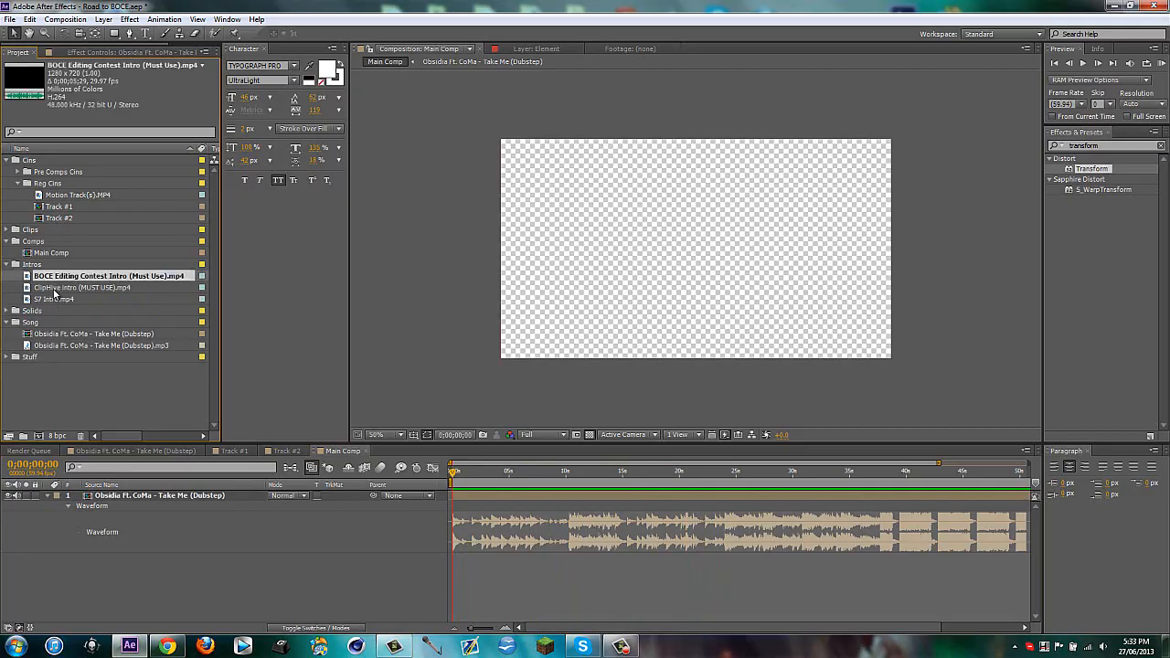
{"action": "left_click", "coordinate": [50, 301]}
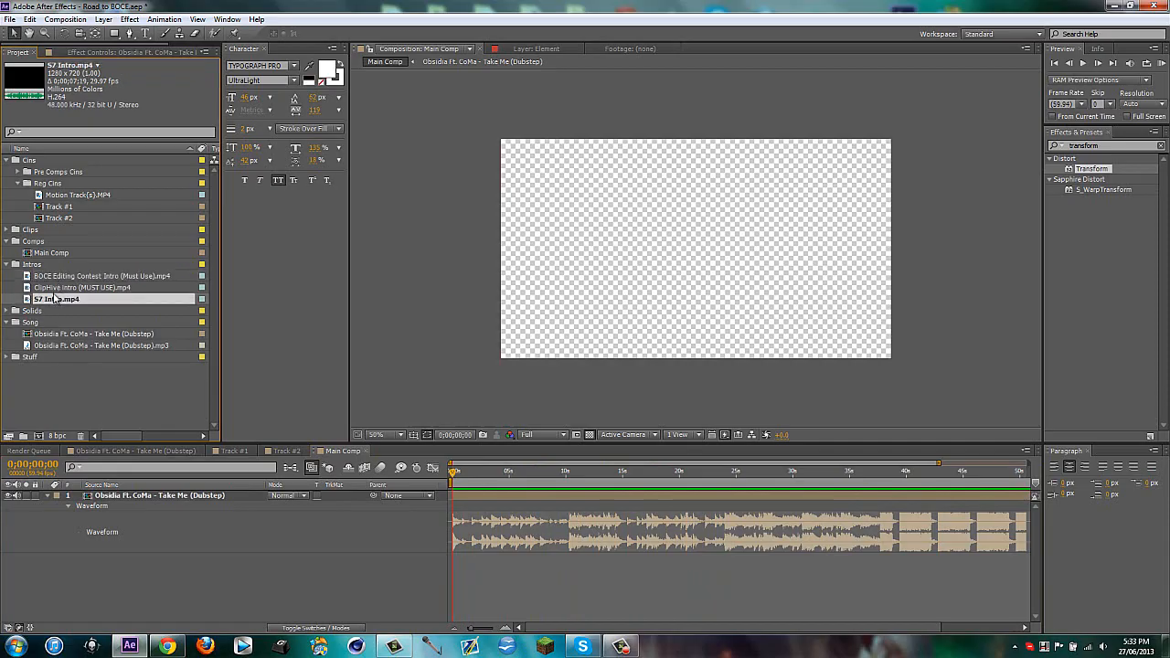
{"action": "left_click", "coordinate": [64, 391]}
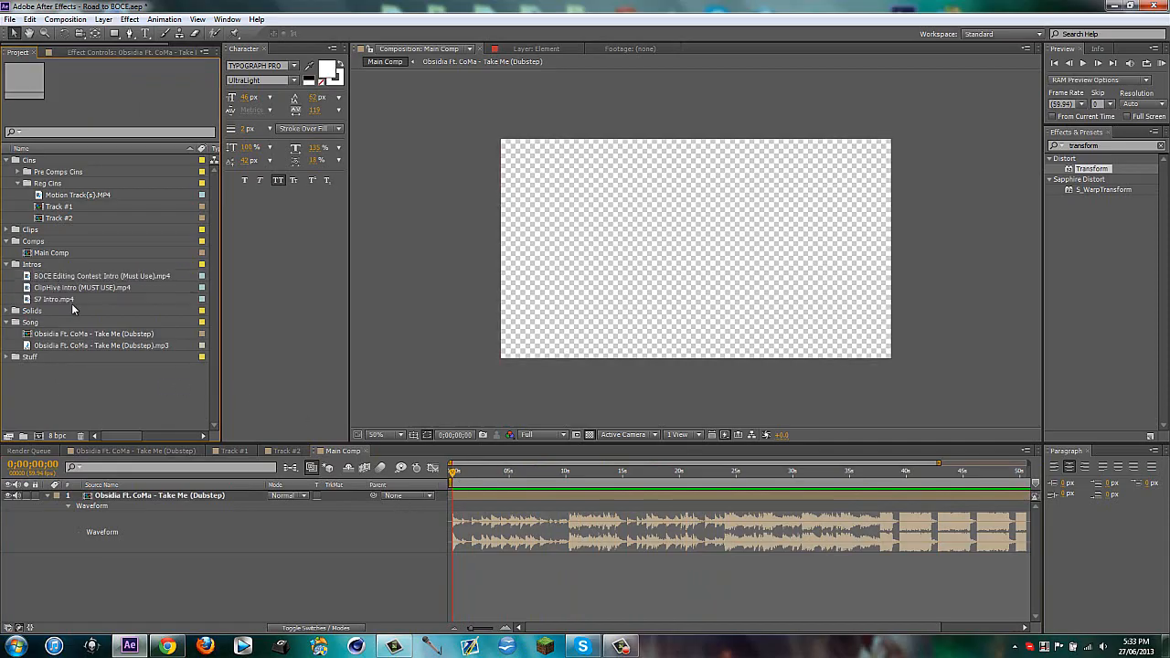
{"action": "left_click_drag", "start_coordinate": [66, 276], "coordinate": [20, 504]}
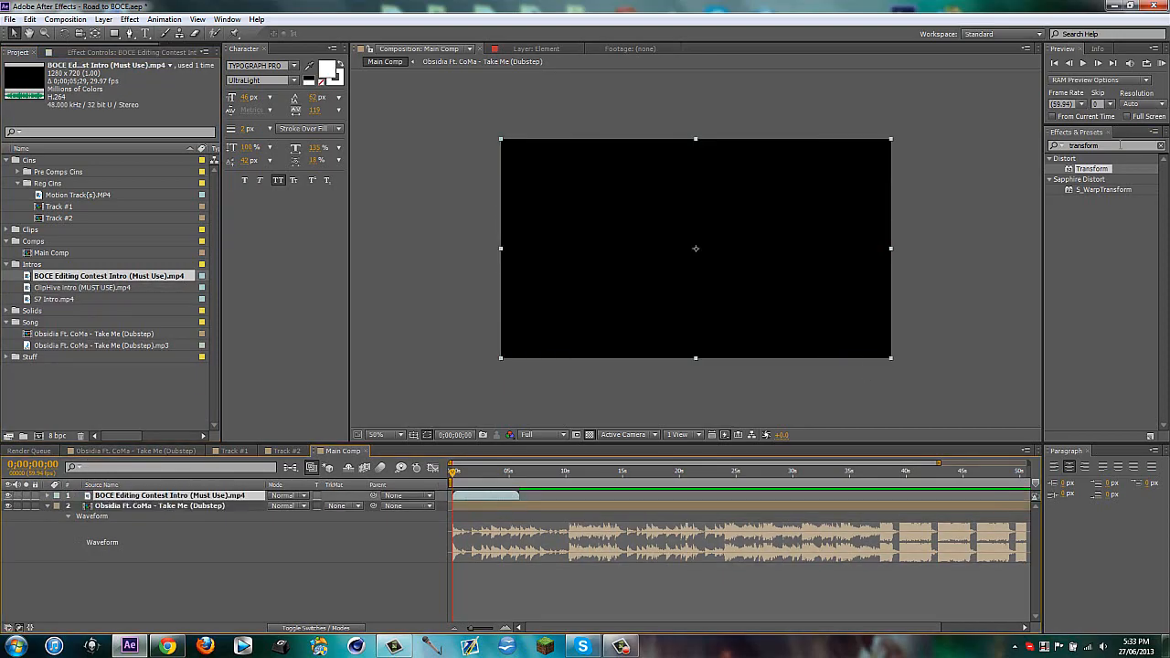
- Find the Twixtor effects and apply Twixtor Pro to the BOCE Editing Contest Intro layer
{"action": "left_click", "coordinate": [1120, 145]}
{"action": "type", "text": "twixtor"}
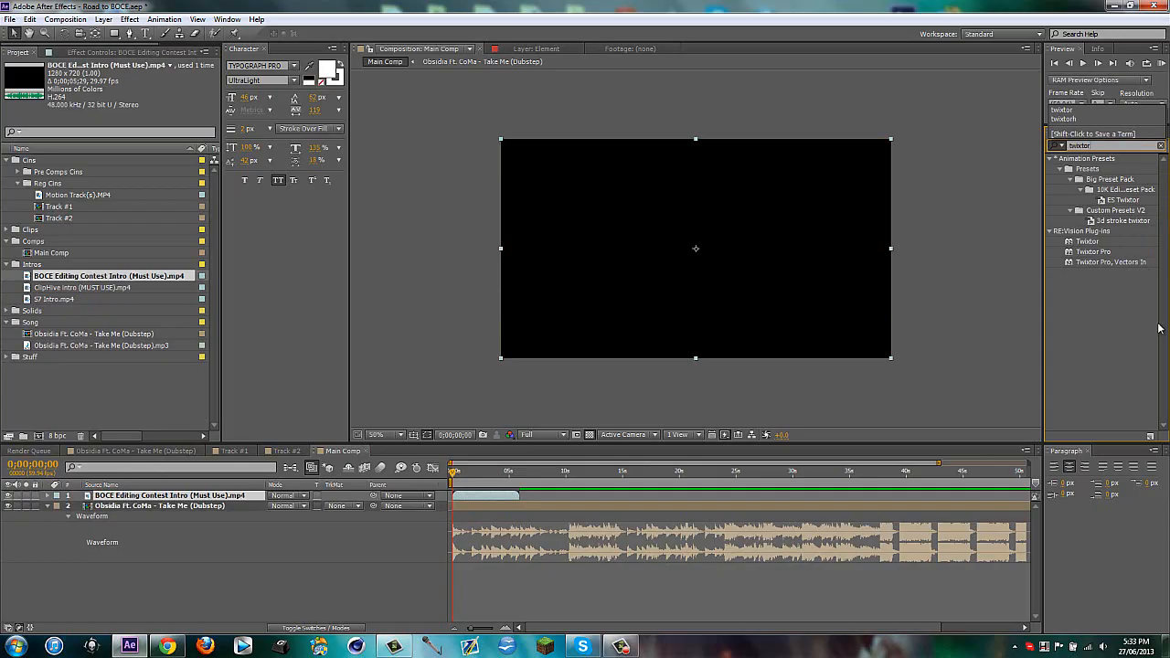
{"action": "left_click_drag", "start_coordinate": [1093, 251], "coordinate": [737, 280]}
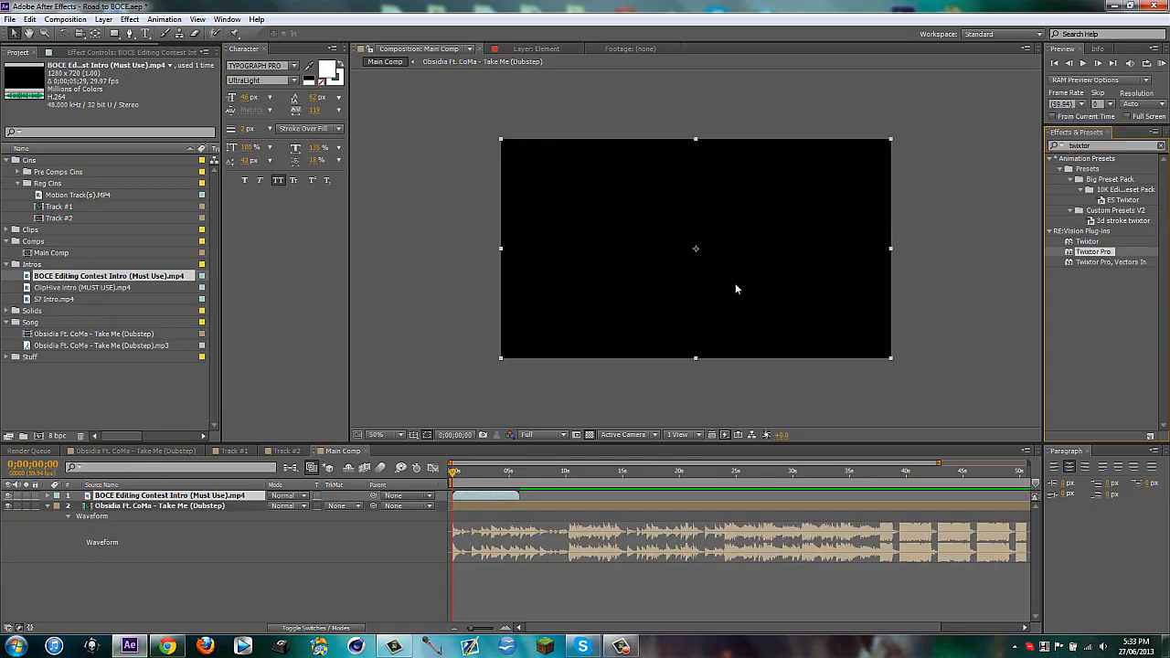
- Try to redraw the song layer's waveform, then reselect the BOCE intro layer
{"action": "left_click", "coordinate": [493, 509]}
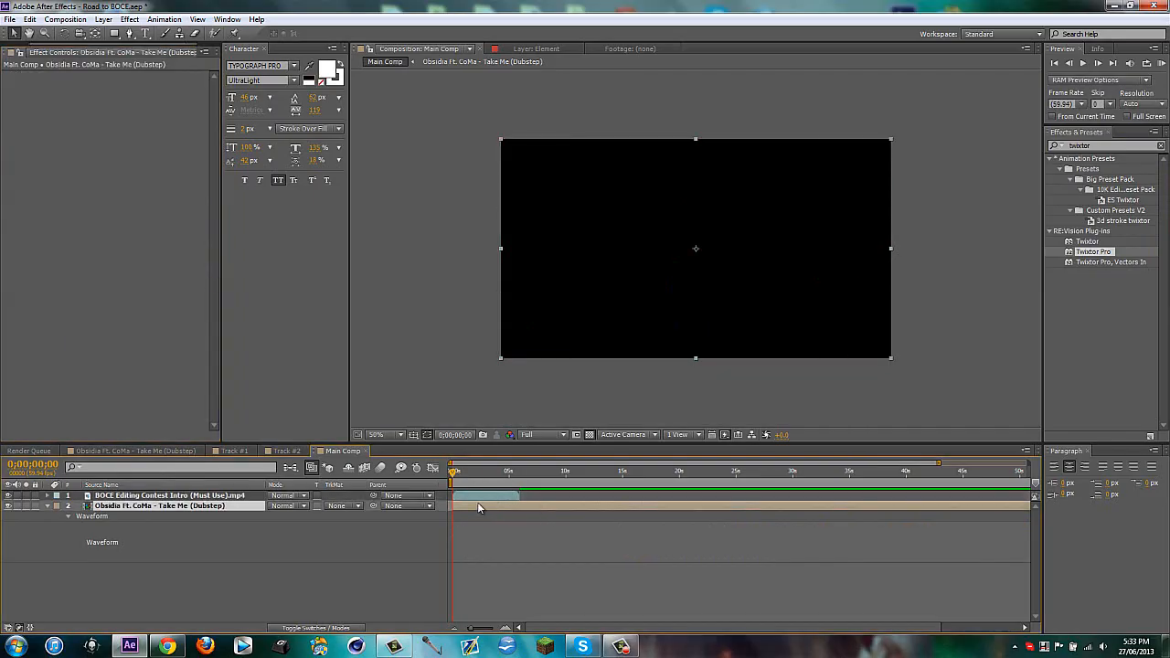
{"action": "key", "text": "l"}
{"action": "key", "text": "l"}
{"action": "key", "text": "l"}
{"action": "key", "text": "l"}
{"action": "left_click", "coordinate": [483, 495]}
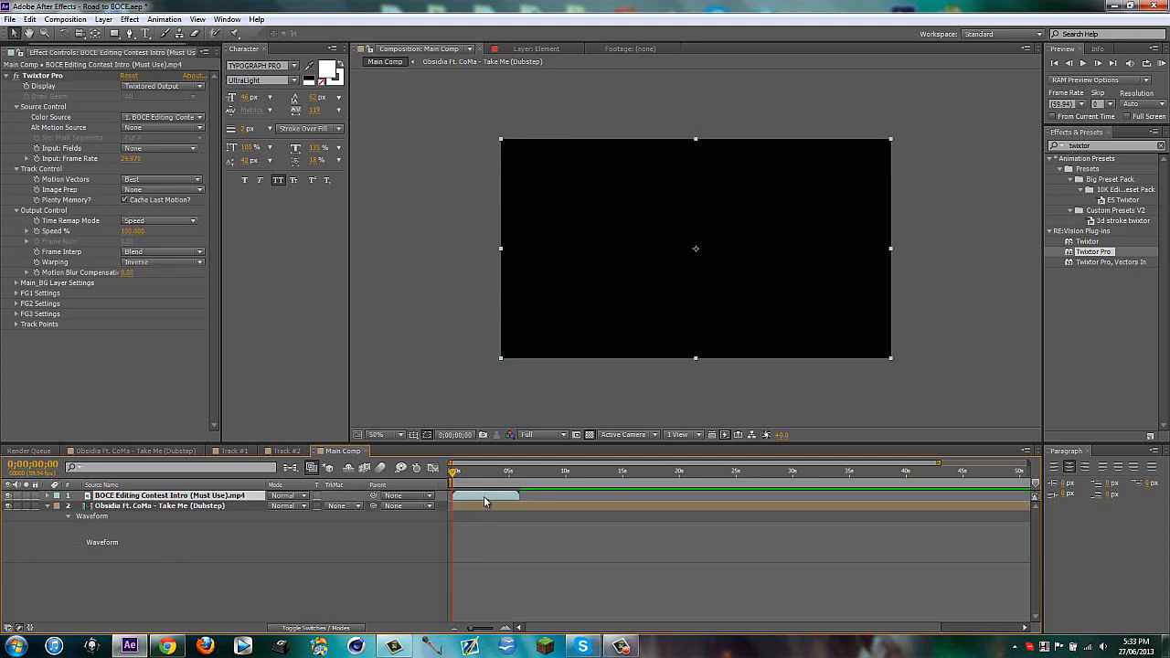
- Hide the BOCE intro layer, return the current time to the start and collapse the song layer's waveform
{"action": "left_click", "coordinate": [9, 496]}
{"action": "left_click", "coordinate": [195, 505]}
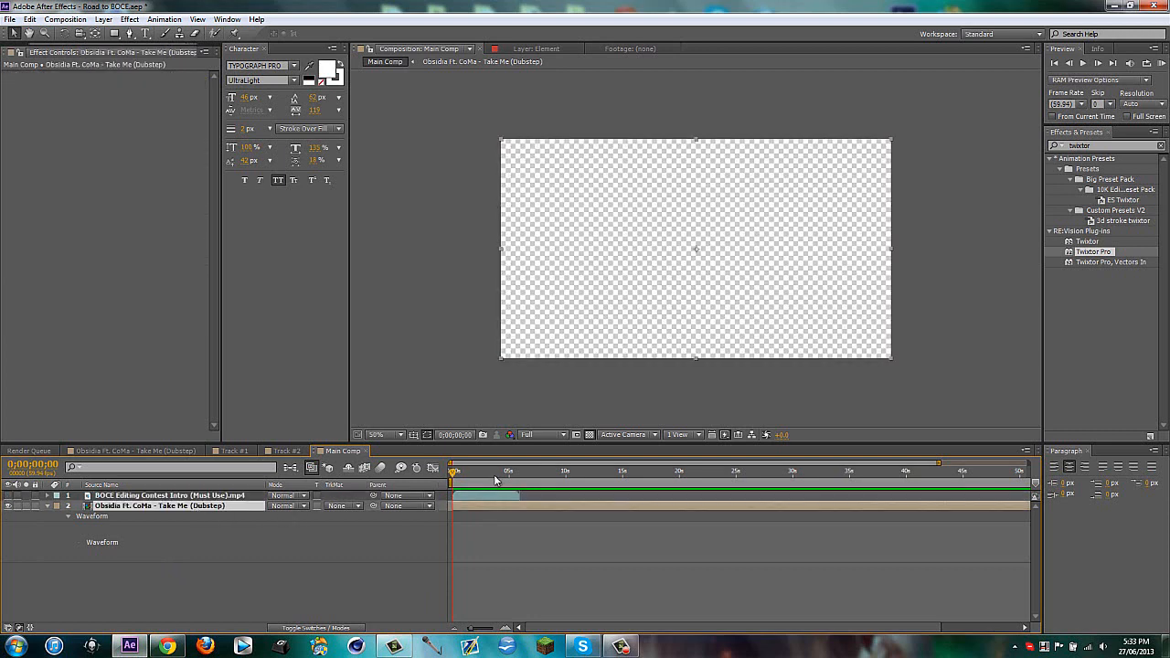
{"action": "left_click", "coordinate": [494, 471]}
{"action": "key", "text": "Home"}
{"action": "left_click", "coordinate": [47, 506]}
{"action": "left_click", "coordinate": [47, 506]}
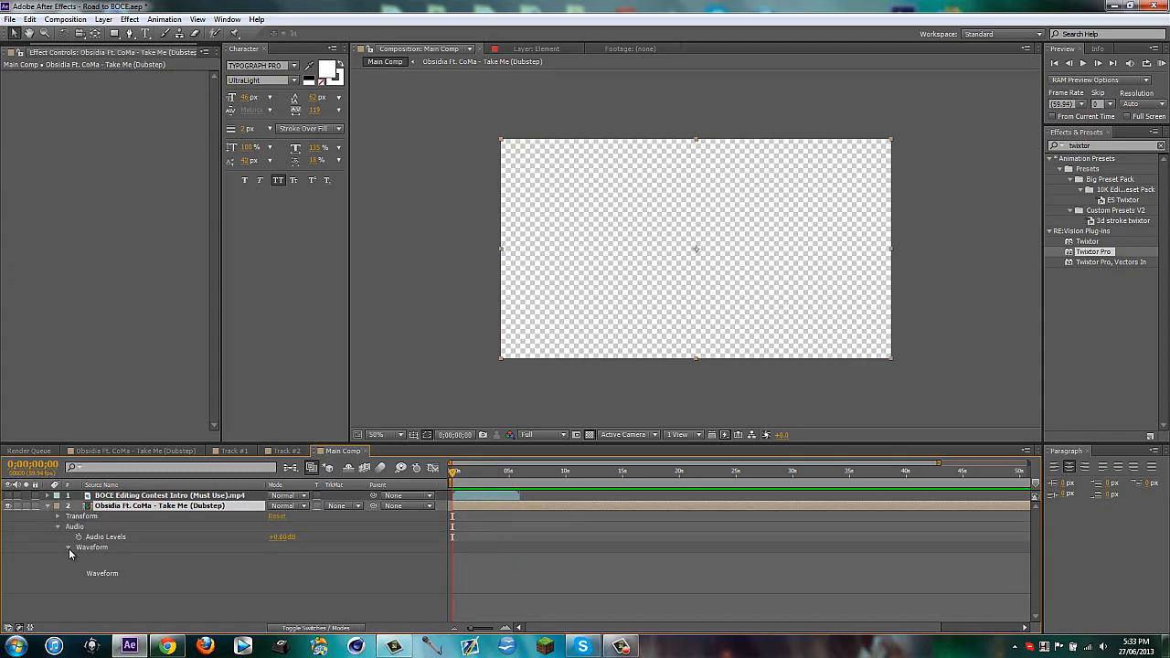
{"action": "left_click", "coordinate": [68, 546]}
- Delete Twixtor Pro from the BOCE Editing Contest Intro layer
{"action": "left_click", "coordinate": [121, 496]}
{"action": "left_click", "coordinate": [37, 77]}
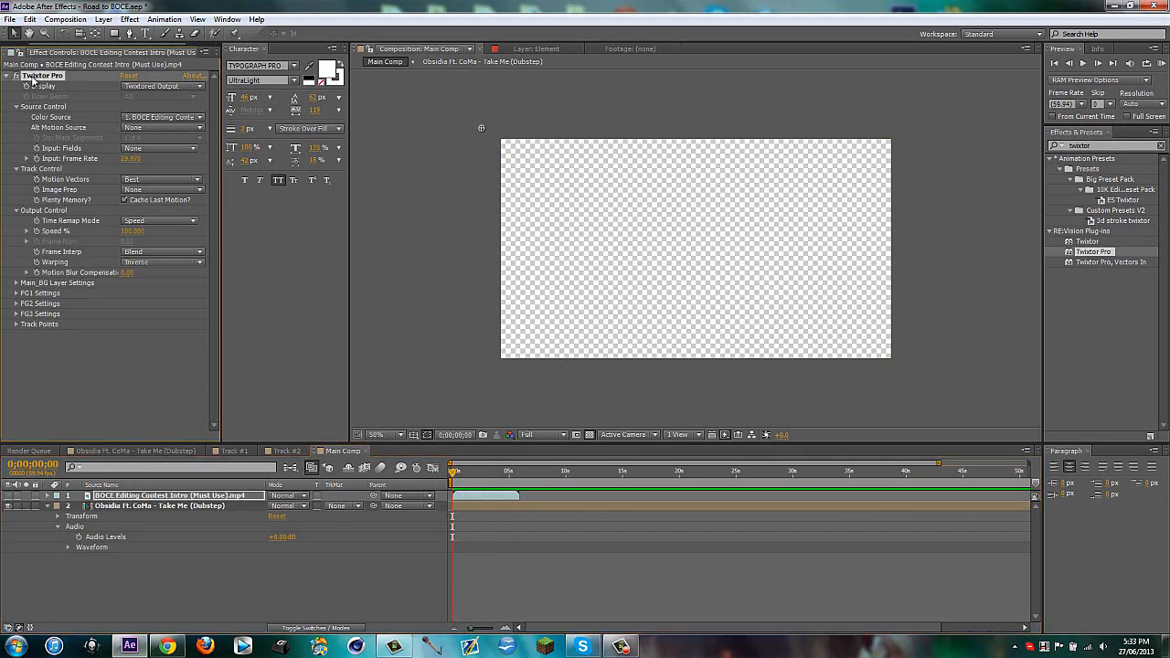
{"action": "key", "text": "Delete"}
- Reveal the song layer's waveform again and scrub the start of Main Comp to try to redraw it
{"action": "left_click", "coordinate": [104, 508]}
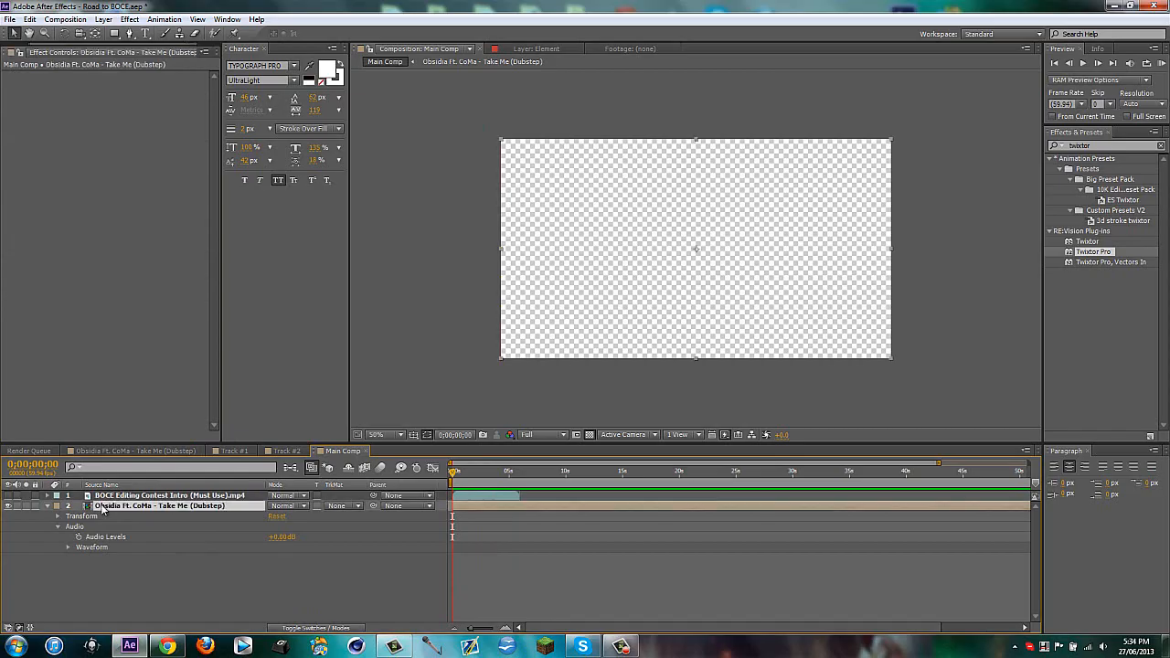
{"action": "key", "text": "l"}
{"action": "key", "text": "l"}
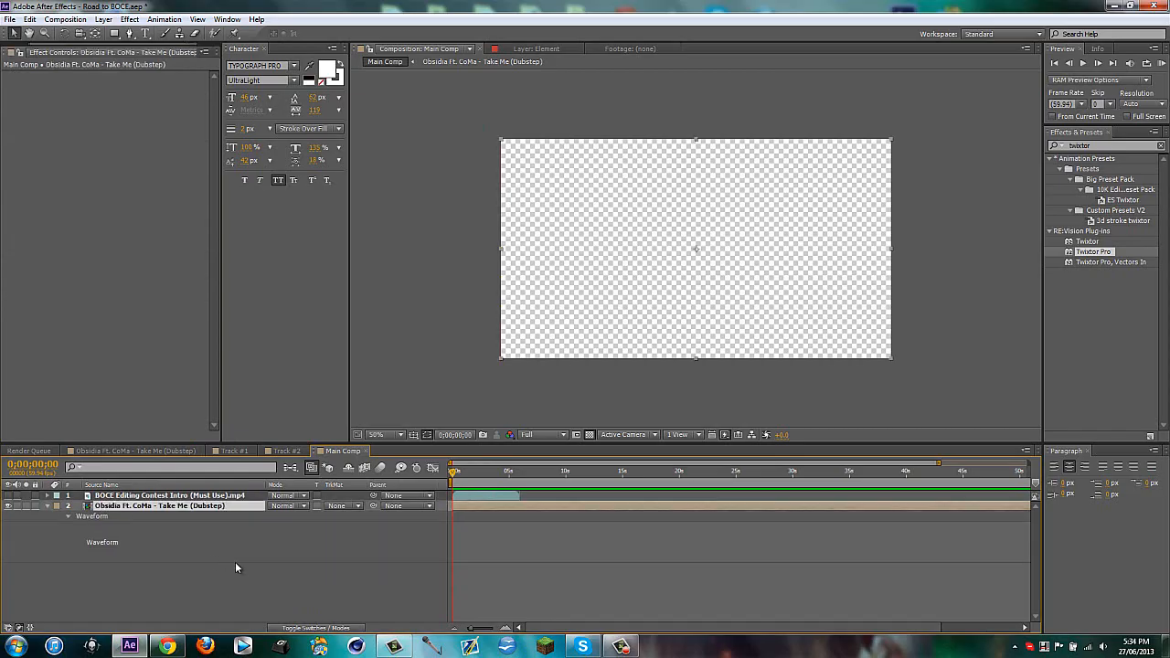
{"action": "left_click", "coordinate": [242, 570]}
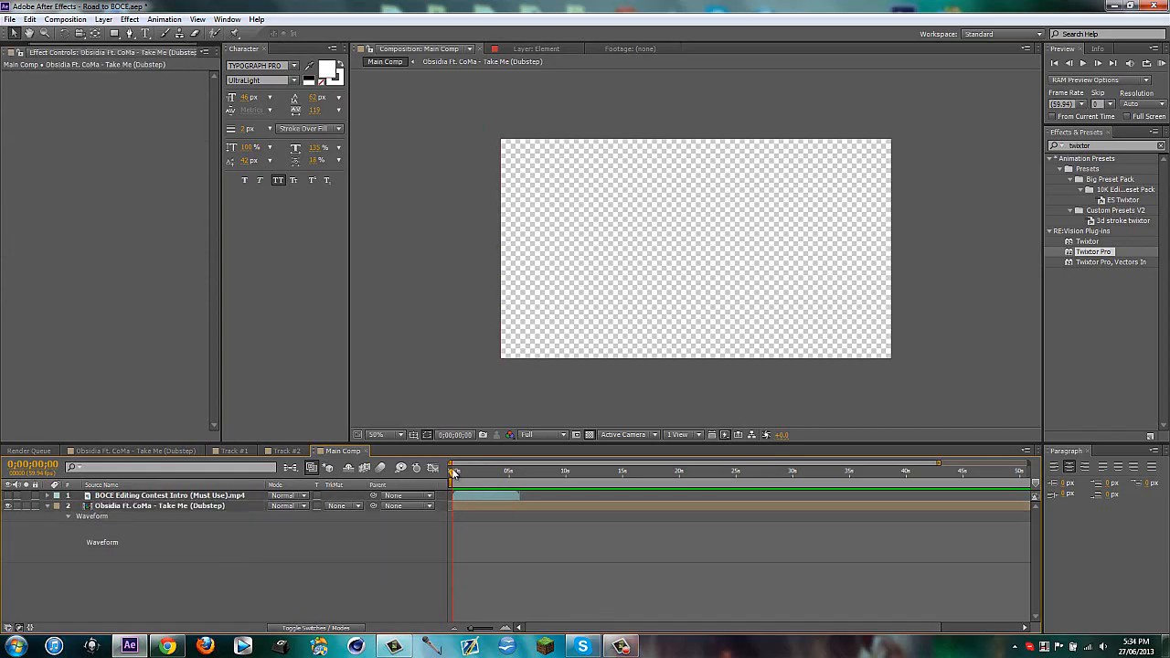
{"action": "left_click_drag", "start_coordinate": [454, 471], "coordinate": [555, 476]}
{"action": "left_click", "coordinate": [564, 507]}
{"action": "left_click", "coordinate": [454, 473]}
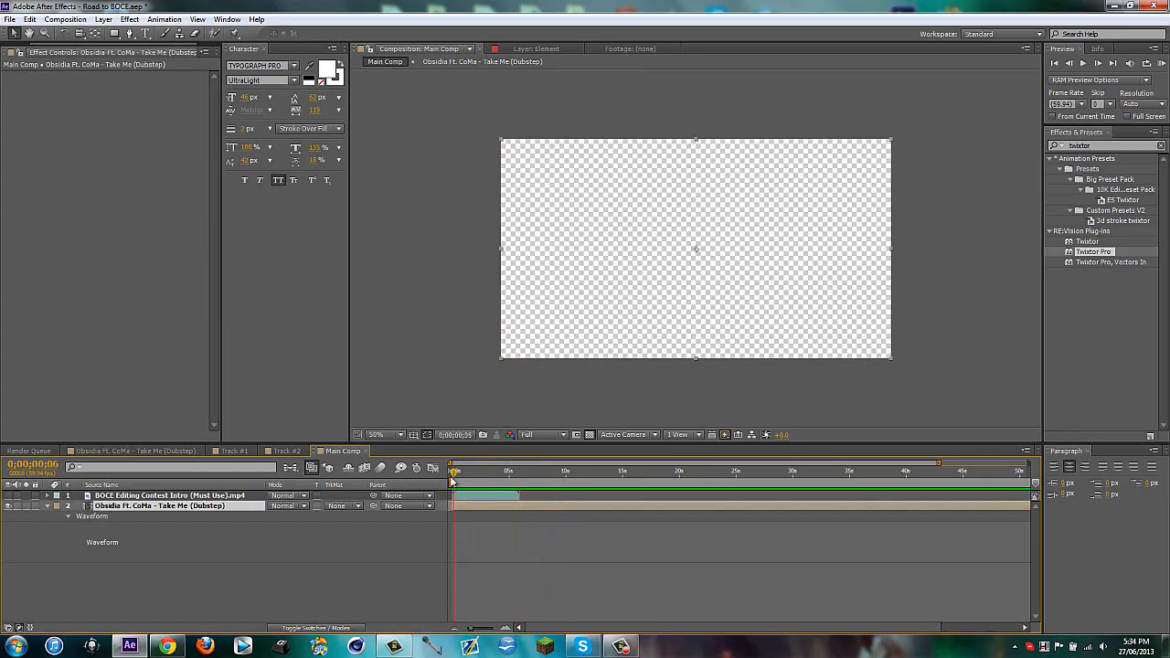
{"action": "left_click", "coordinate": [621, 649]}
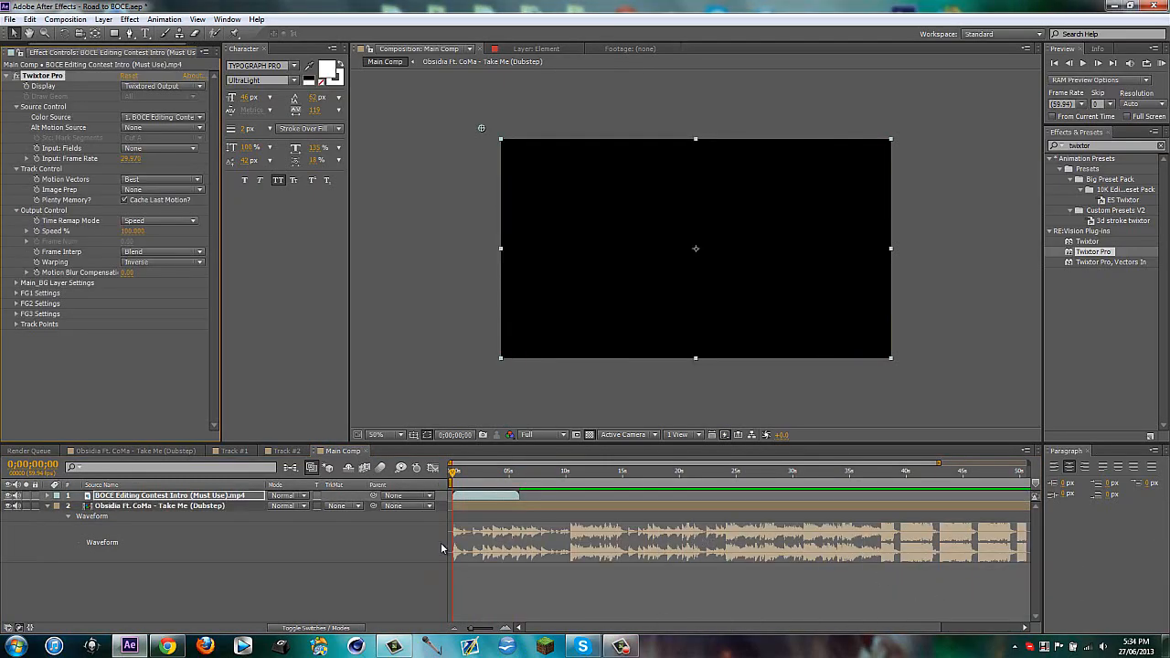
- Set Twixtor Pro's input frame rate to 59.94 on the BOCE intro layer
{"action": "left_click", "coordinate": [399, 577]}
{"action": "left_click", "coordinate": [479, 494]}
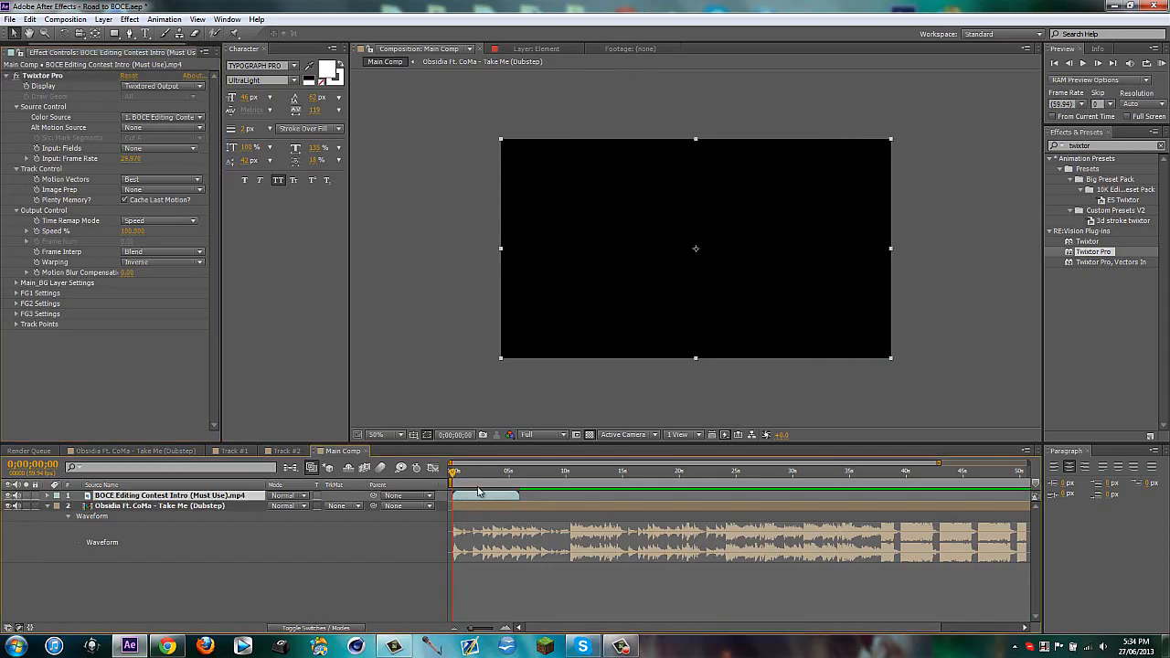
{"action": "left_click", "coordinate": [133, 158]}
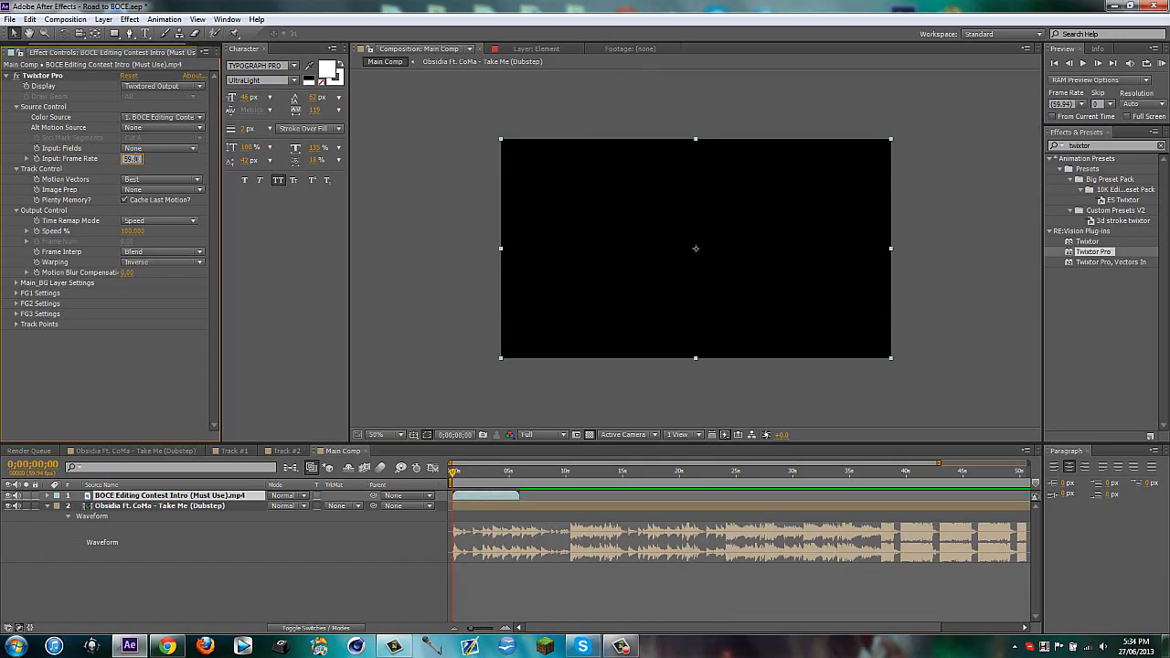
{"action": "key", "text": "Return"}
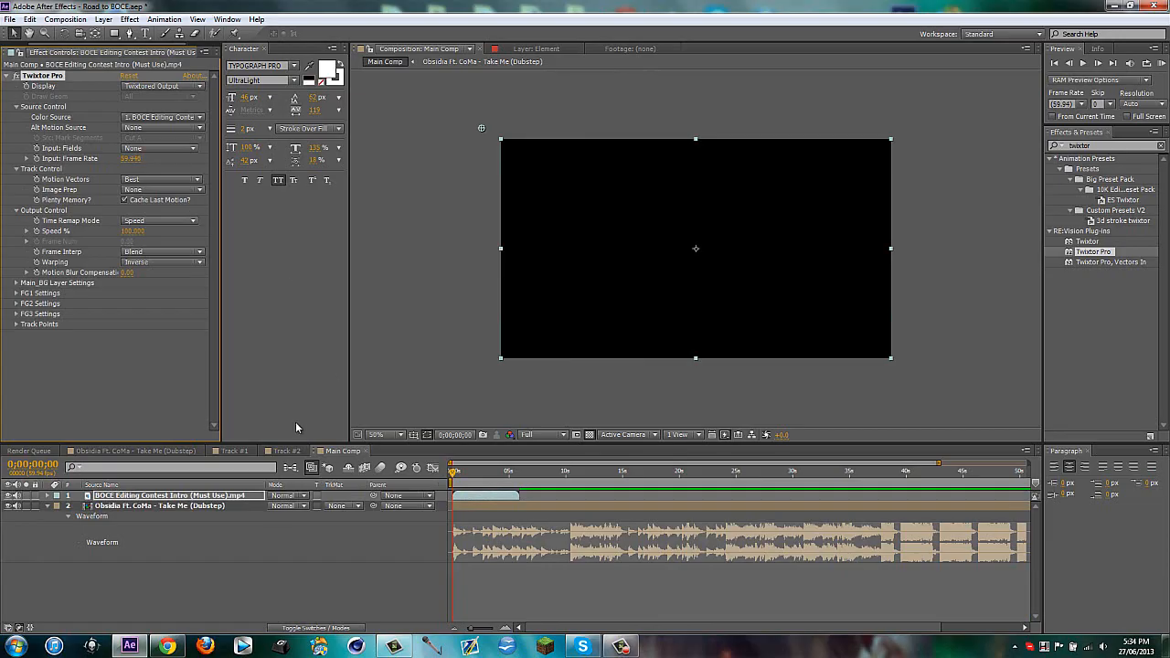
{"action": "left_click", "coordinate": [98, 514]}
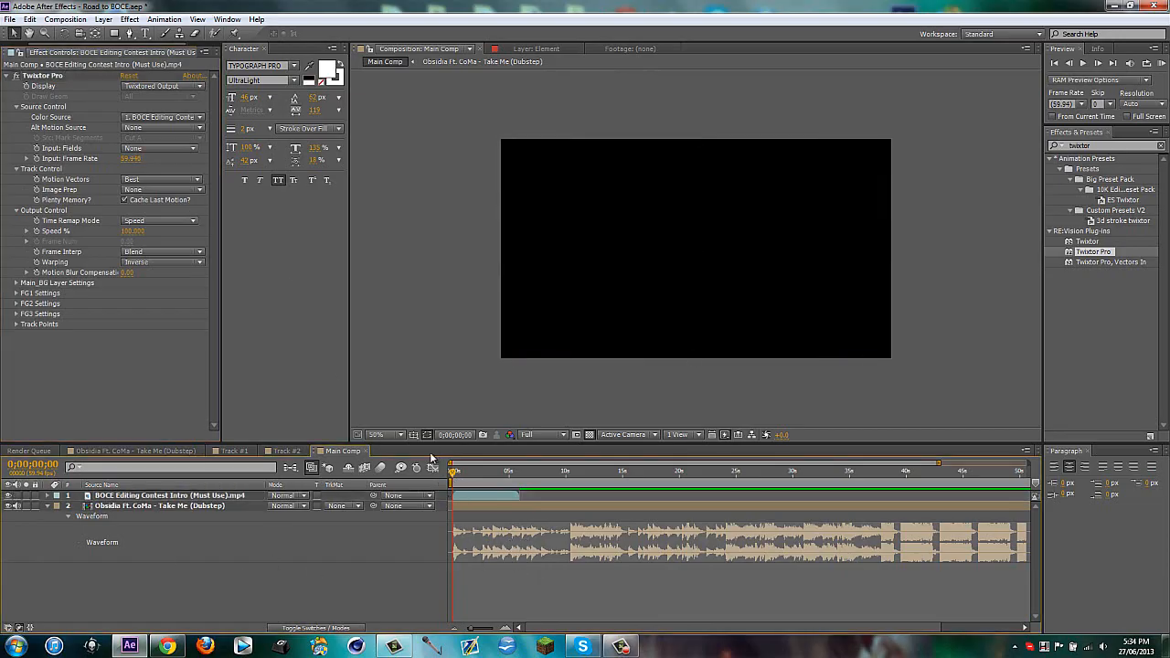
- Set Twixtor Pro's Warping to Inverse w/ Smart Blend and Image Prep to Contrast/Edge Enhance
{"action": "left_click", "coordinate": [131, 231]}
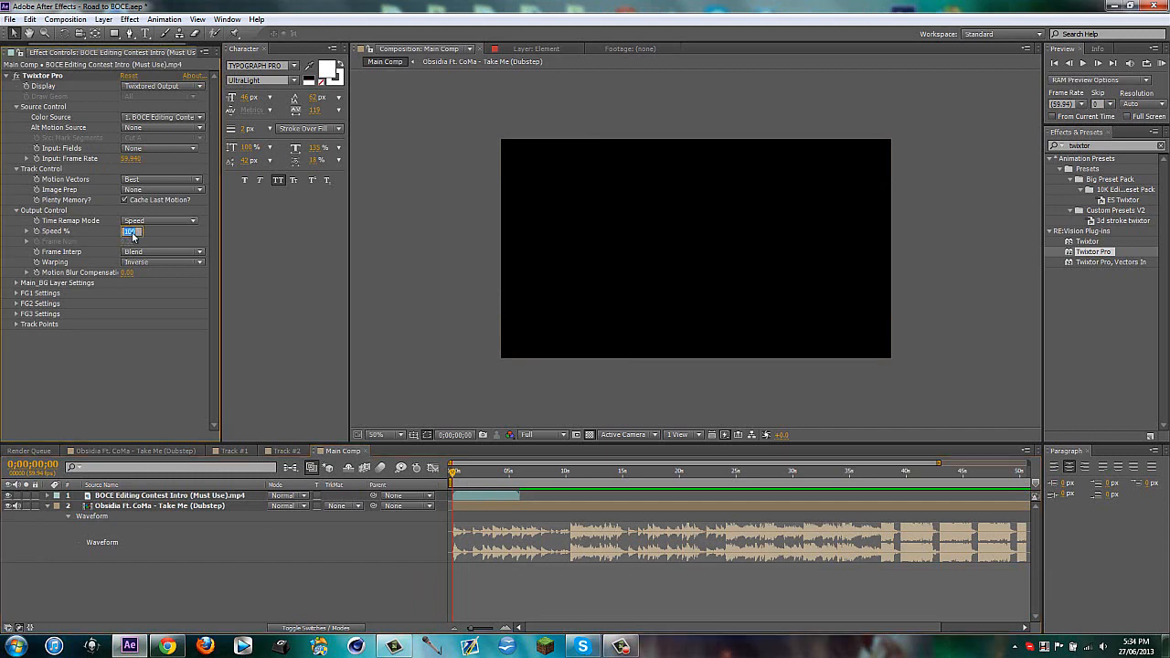
{"action": "left_click", "coordinate": [134, 262]}
{"action": "left_click", "coordinate": [160, 288]}
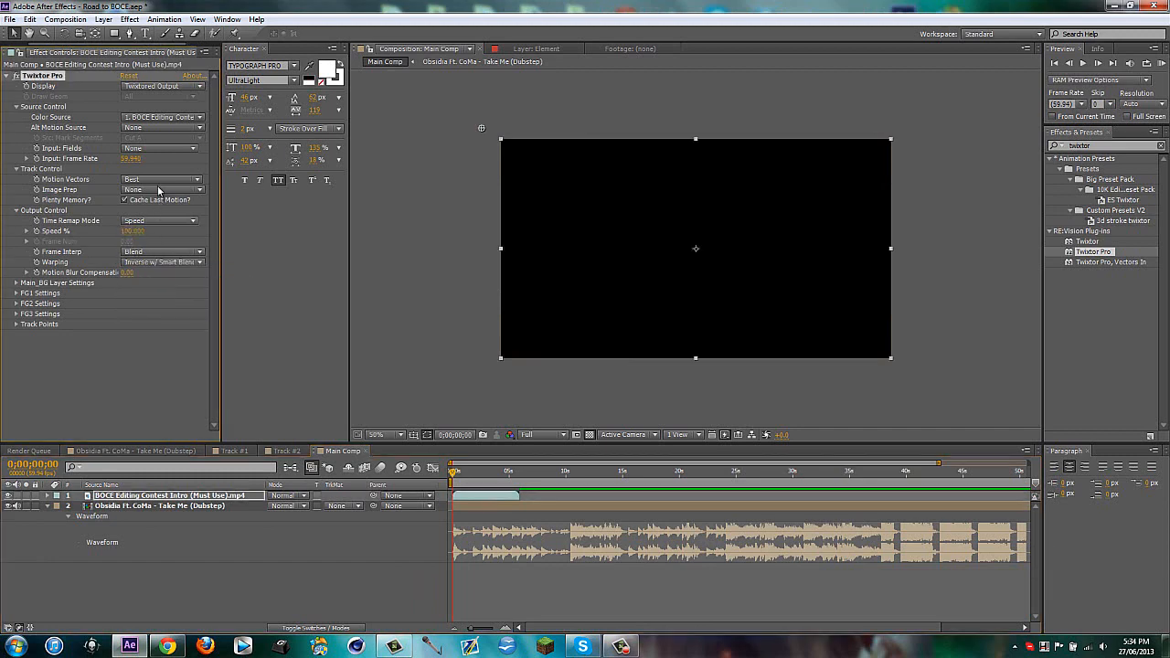
{"action": "left_click", "coordinate": [161, 189]}
{"action": "left_click", "coordinate": [155, 217]}
- Start keyframing Twixtor Pro's Speed % a few frames into the BOCE intro with a value of 200
{"action": "left_click_drag", "start_coordinate": [940, 461], "coordinate": [667, 462]}
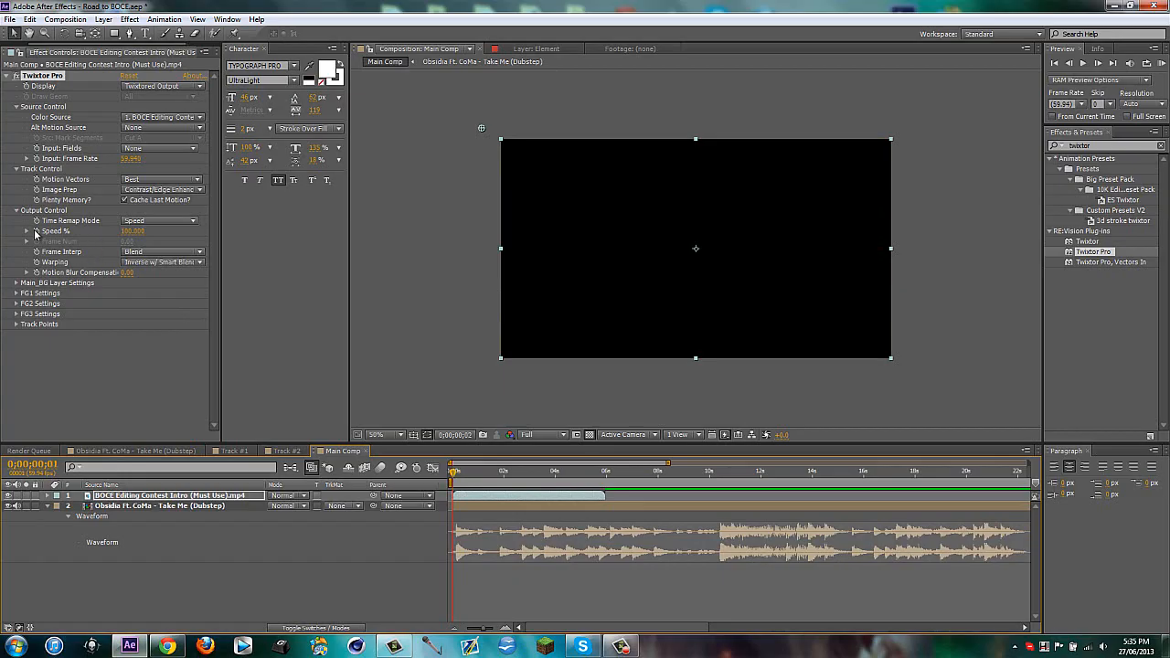
{"action": "key", "text": "Page_Down"}
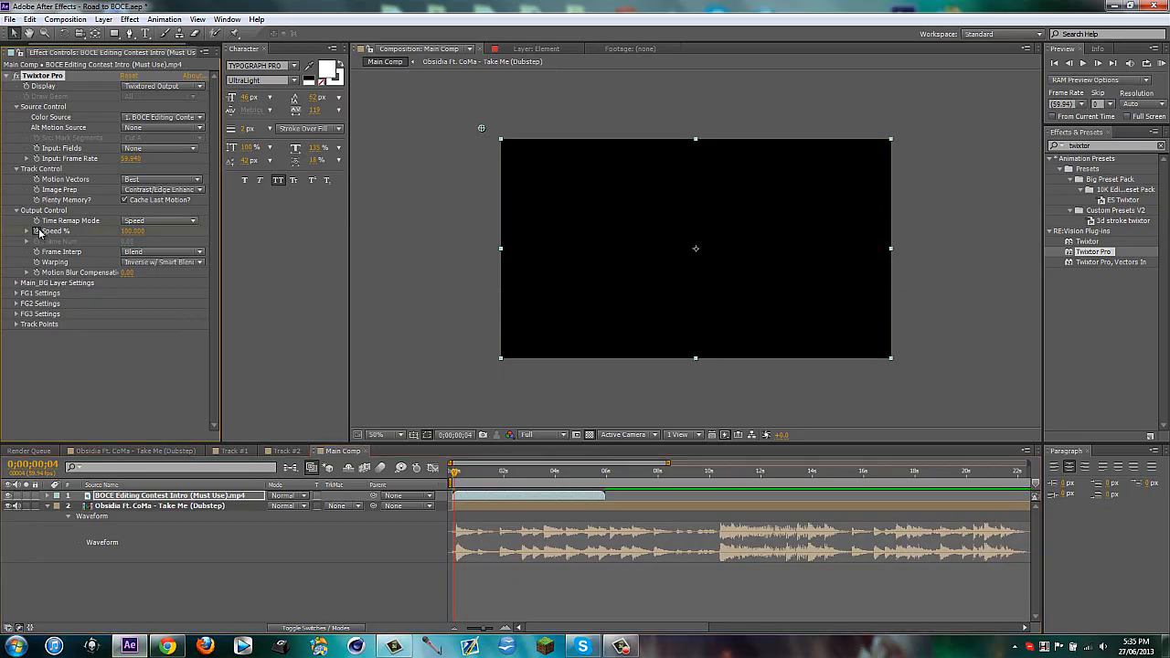
{"action": "left_click", "coordinate": [133, 231]}
{"action": "key", "text": "Return"}
- Add a Speed % keyframe of 100 at 0;00;00;35 on the BOCE intro layer
{"action": "key", "text": "shift+Page_Down"}
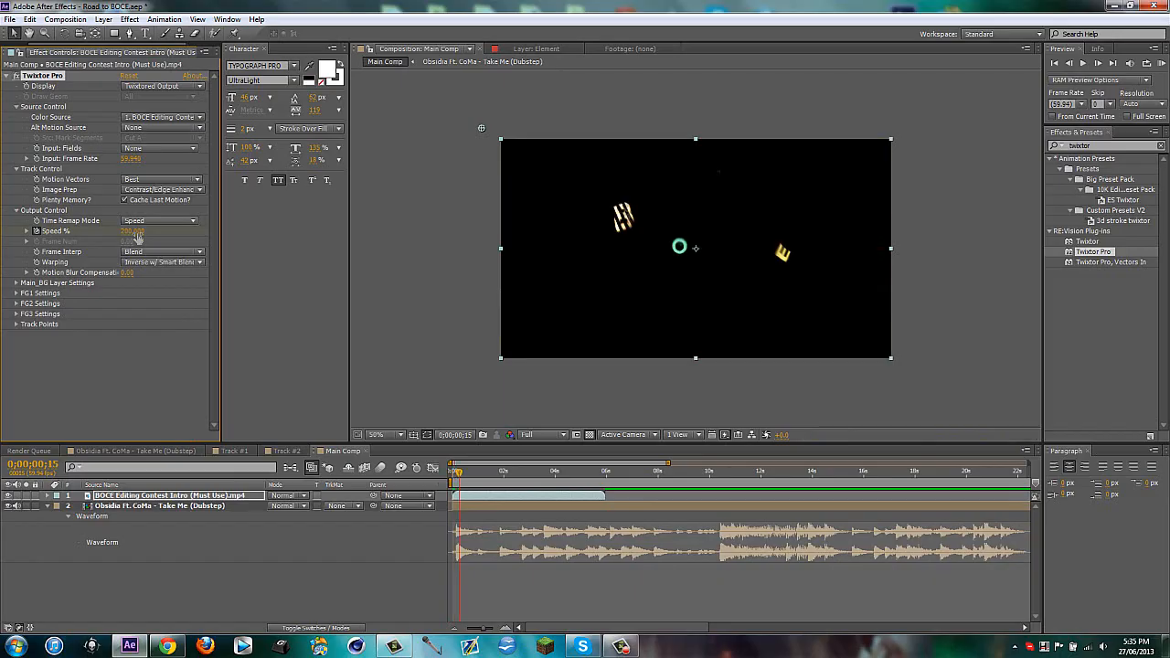
{"action": "key", "text": "shift+Page_Down"}
{"action": "key", "text": "shift+Page_Down"}
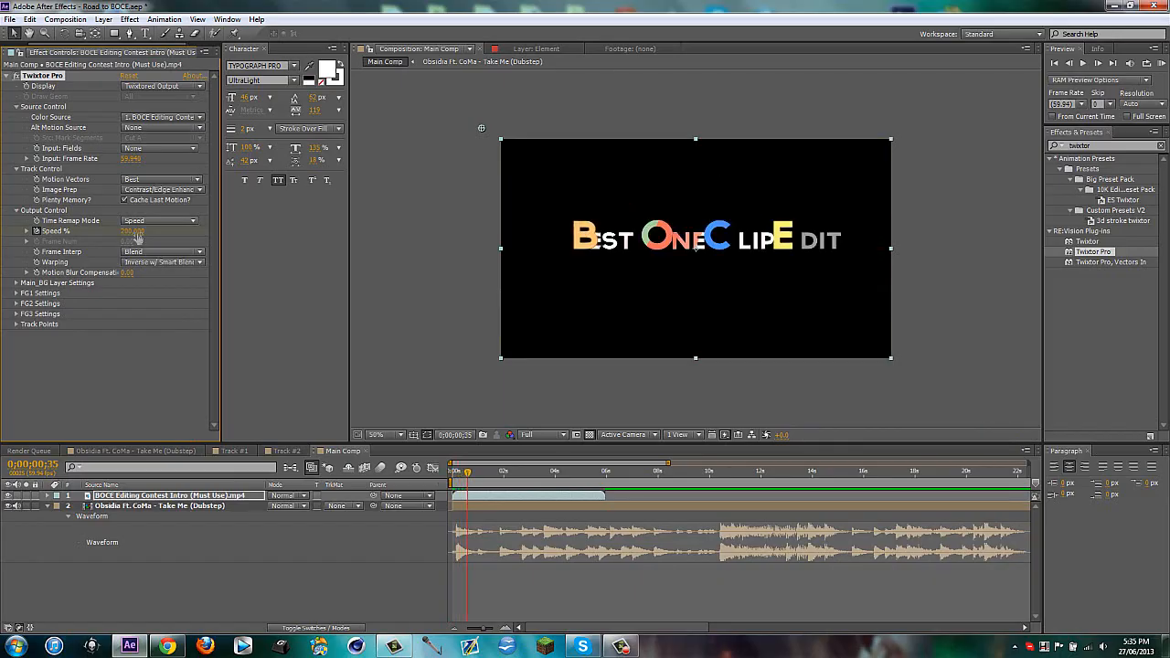
{"action": "left_click", "coordinate": [133, 231]}
{"action": "type", "text": "100"}
{"action": "key", "text": "Return"}
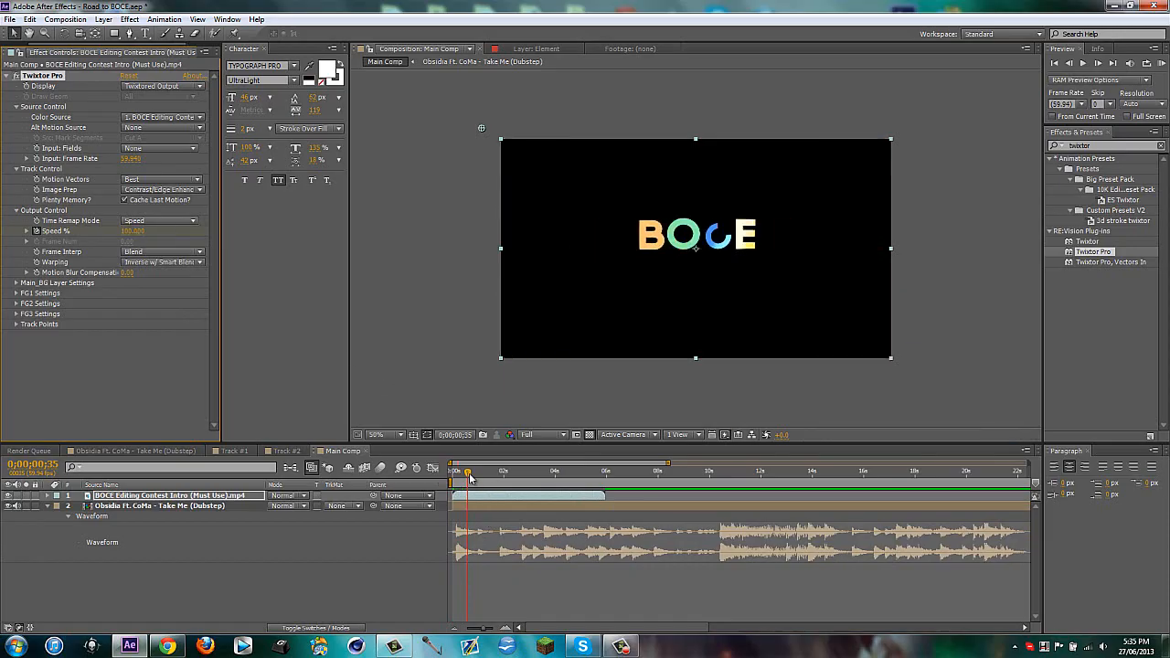
- Reveal the BOCE intro's keyframes and add a Speed % keyframe of 125 at 0;00;00;58
{"action": "left_click_drag", "start_coordinate": [470, 479], "coordinate": [478, 479]}
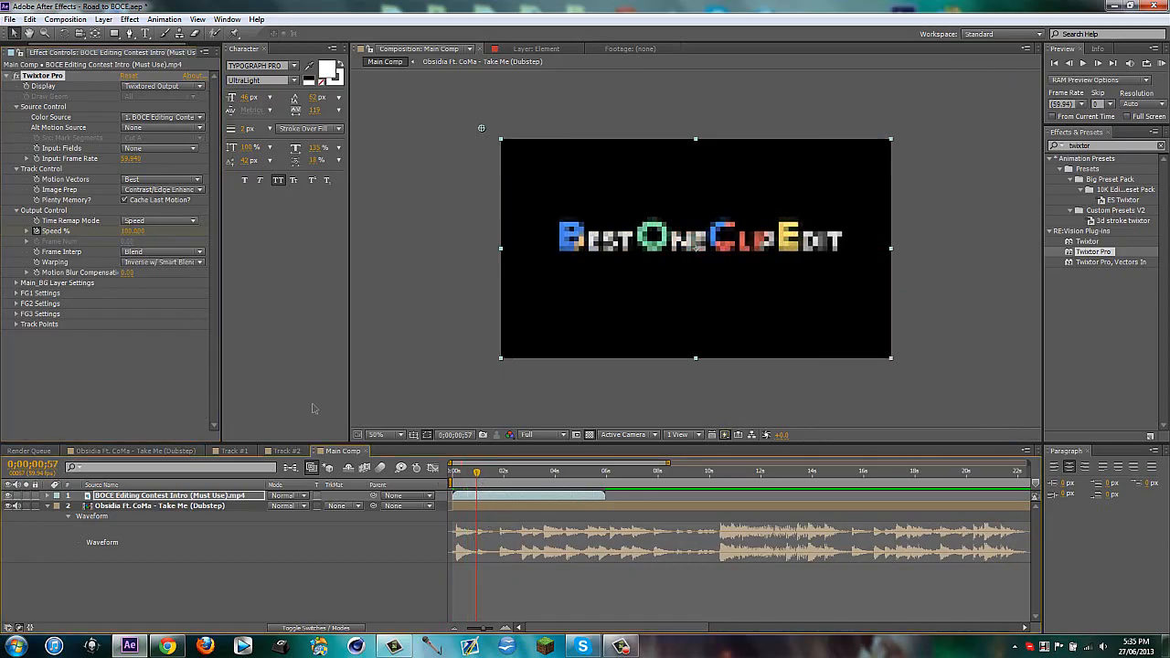
{"action": "key", "text": "u"}
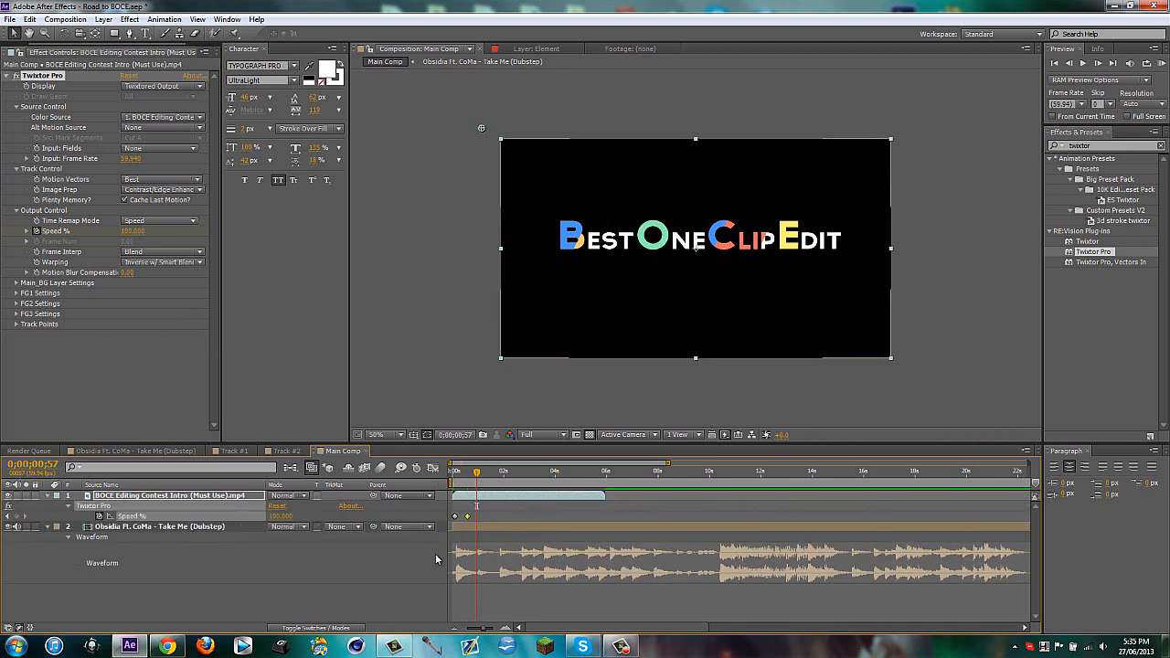
{"action": "left_click", "coordinate": [16, 518]}
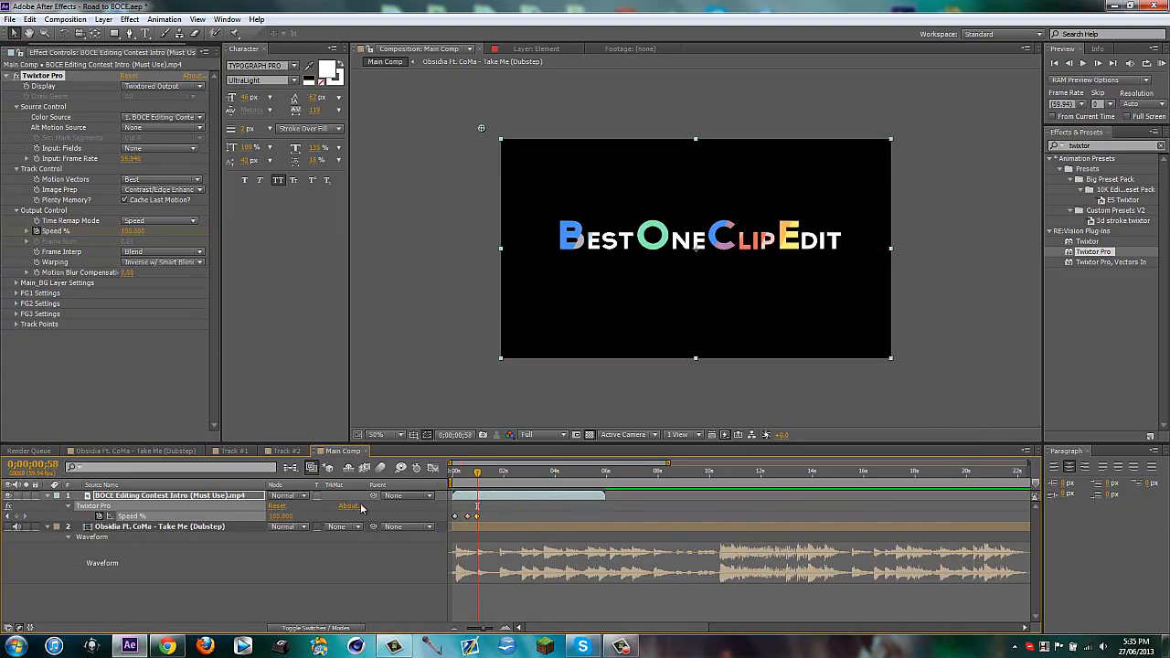
{"action": "left_click", "coordinate": [279, 517]}
{"action": "type", "text": "125"}
{"action": "key", "text": "Return"}
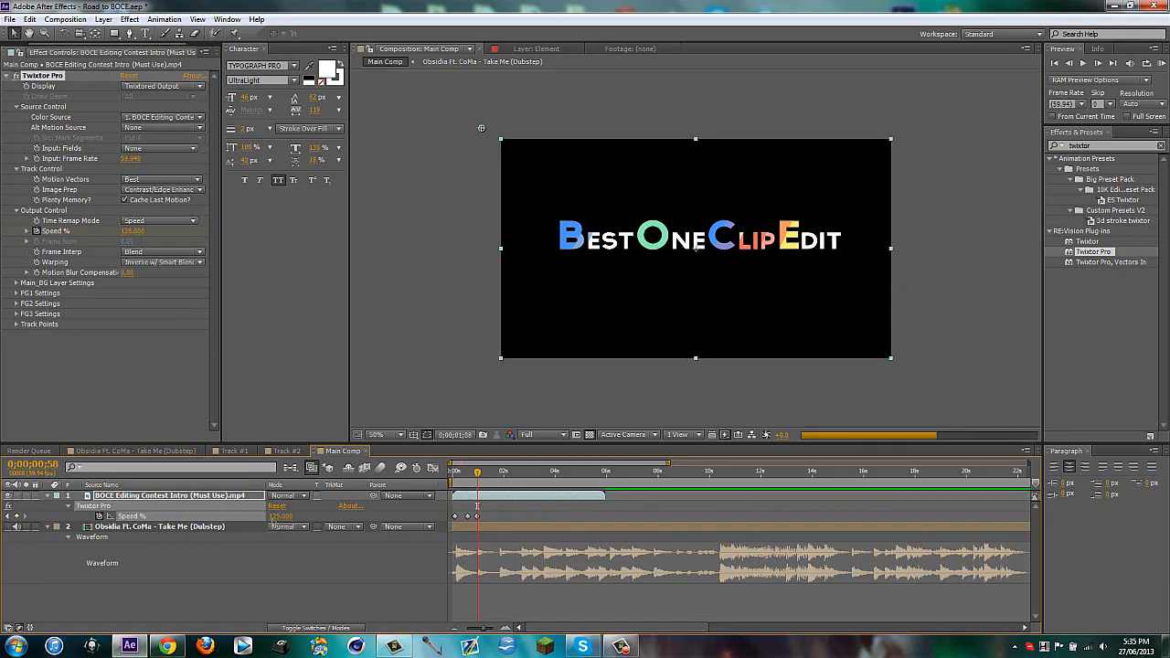
- Add a Speed % keyframe of 100 at 0;00;01;18 on the BOCE intro layer
{"action": "left_click", "coordinate": [279, 517]}
{"action": "type", "text": "100"}
{"action": "key", "text": "Return"}
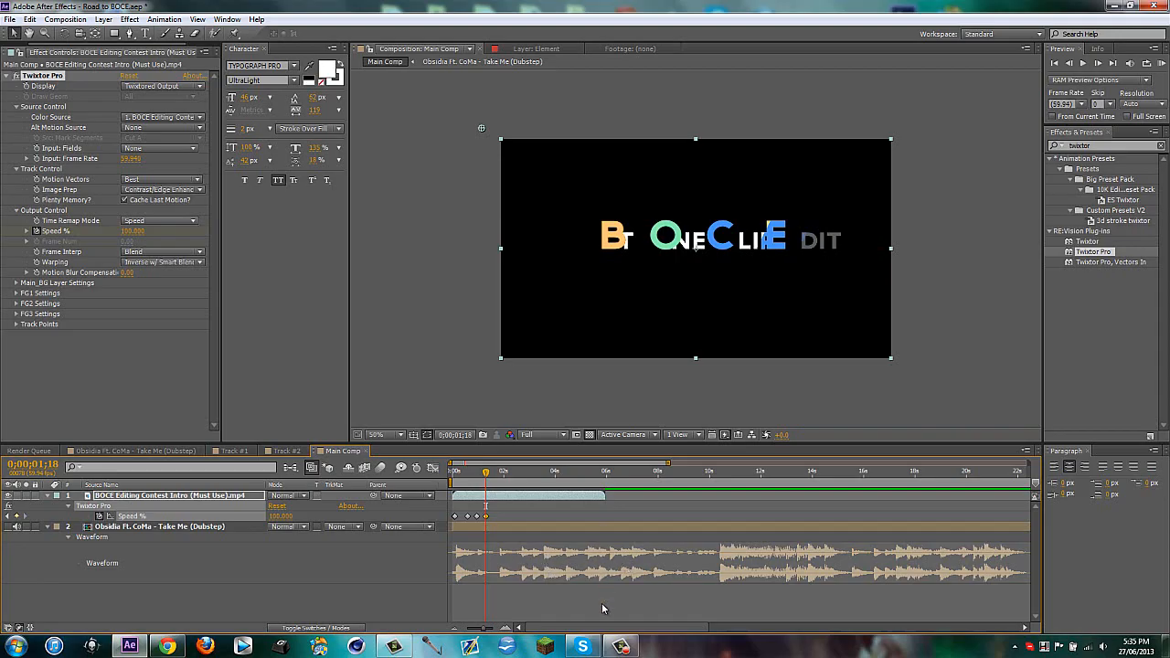
{"action": "left_click", "coordinate": [621, 646]}
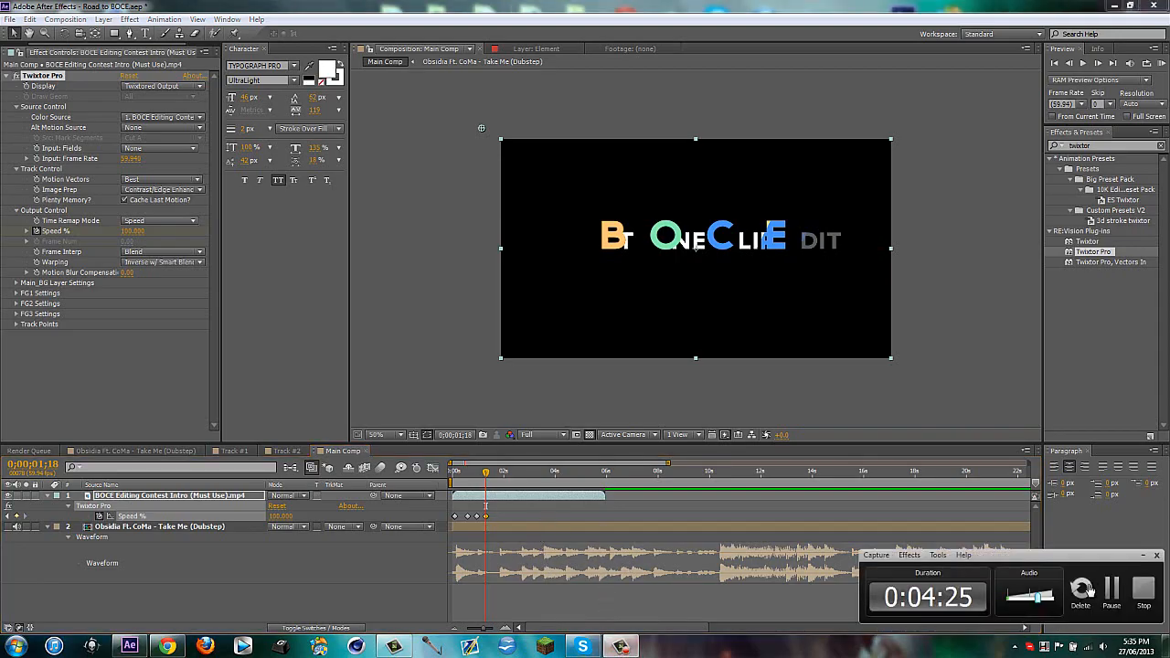
{"action": "left_click", "coordinate": [1111, 589]}
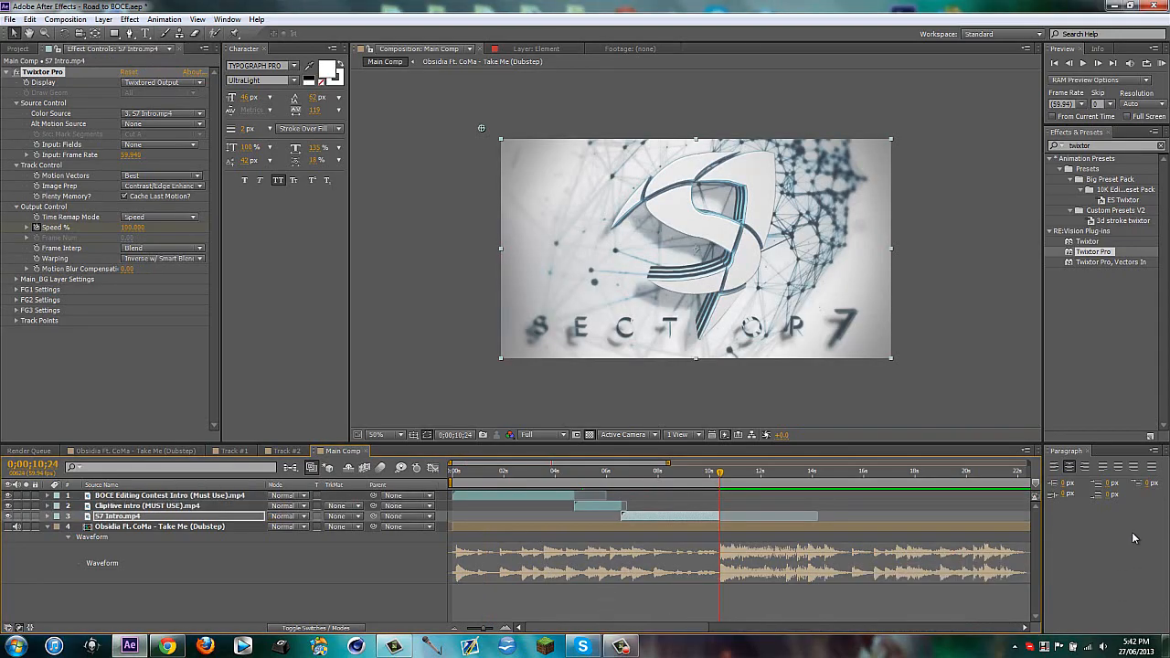
- Move the Track #1 and Track #2 comps into the Pre Comps Cins folder and collapse the Intros, Comps and Reg Cins folders
{"action": "left_click_drag", "start_coordinate": [464, 473], "coordinate": [719, 474]}
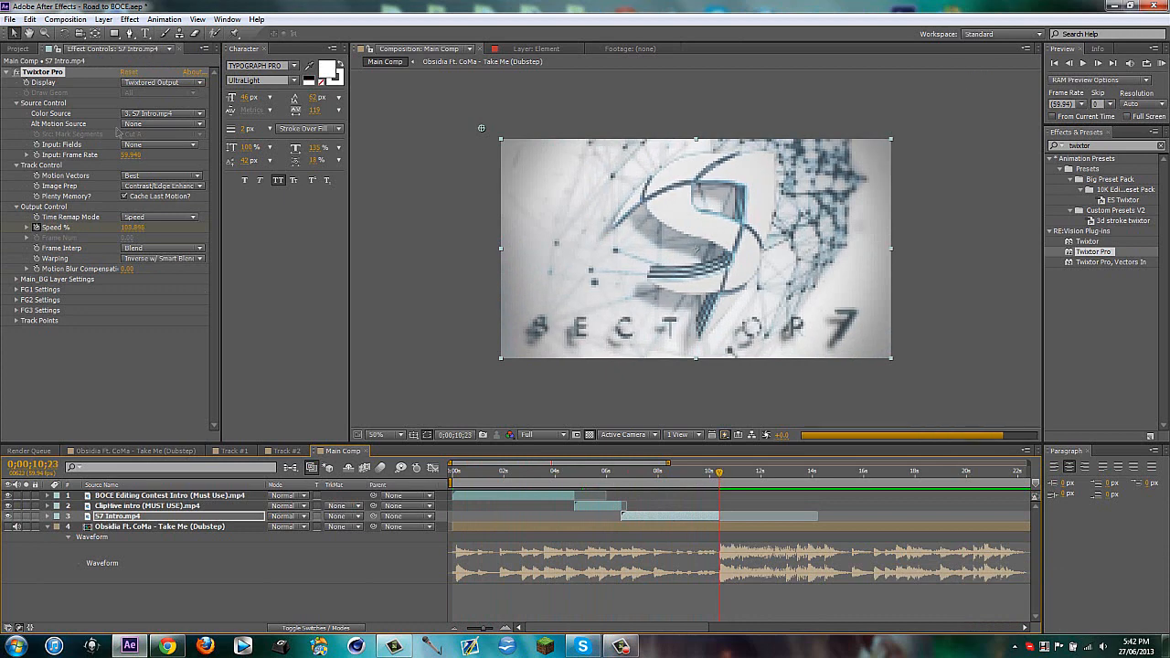
{"action": "left_click", "coordinate": [17, 48]}
{"action": "left_click", "coordinate": [57, 364]}
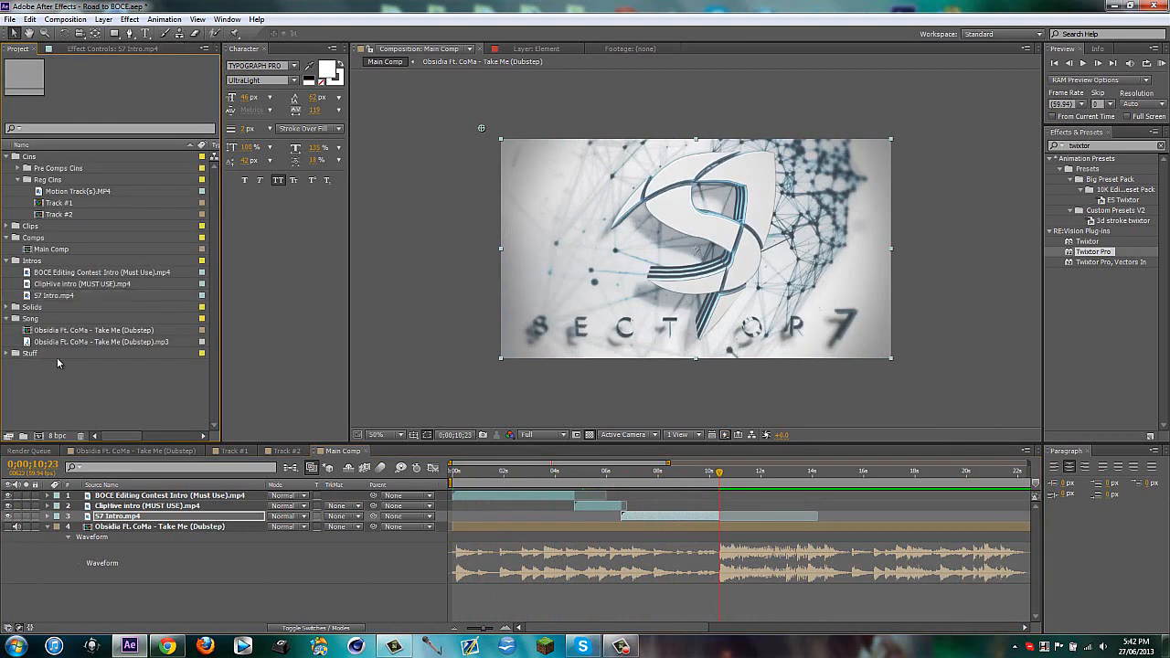
{"action": "left_click", "coordinate": [6, 262]}
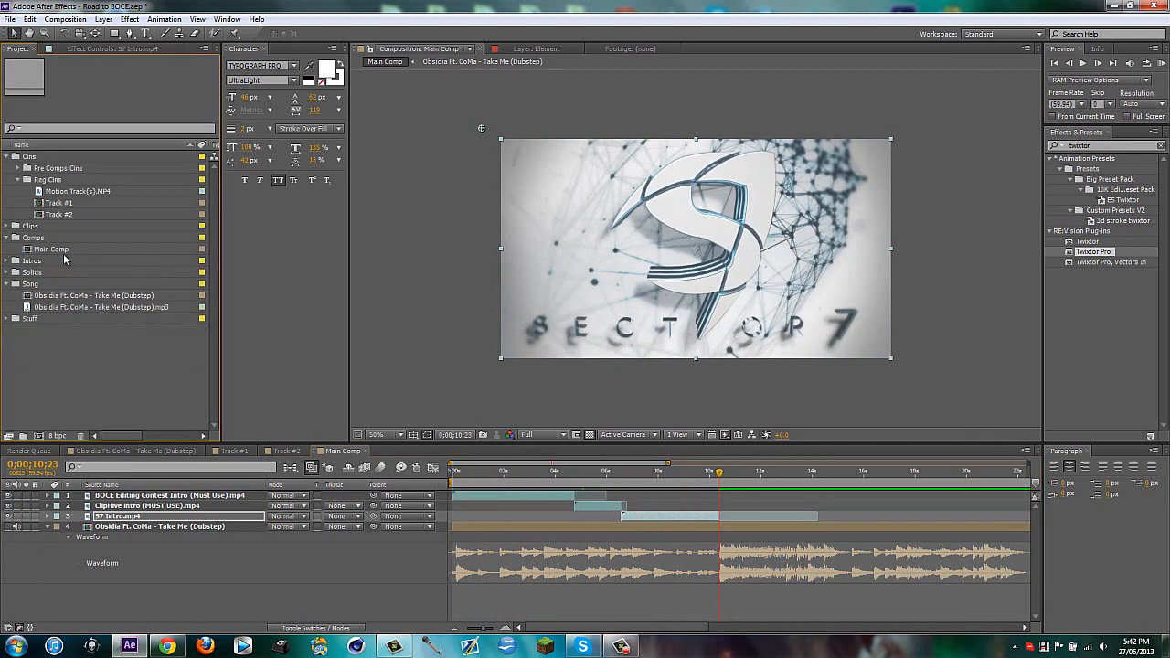
{"action": "left_click", "coordinate": [8, 239]}
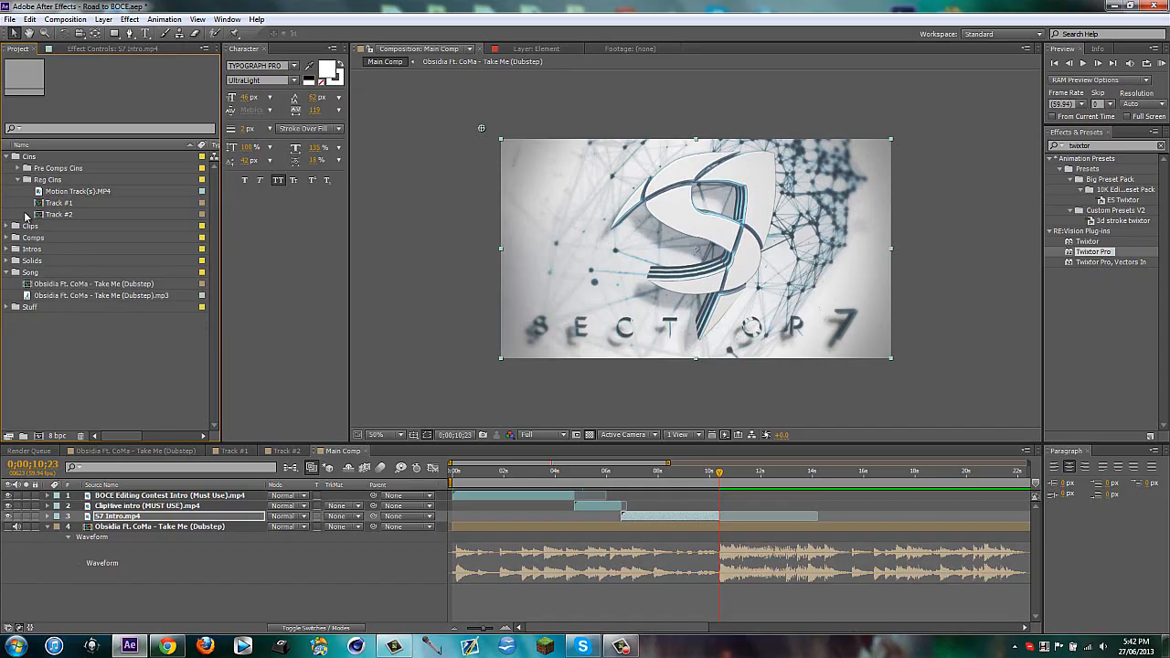
{"action": "left_click_drag", "start_coordinate": [27, 201], "coordinate": [47, 167]}
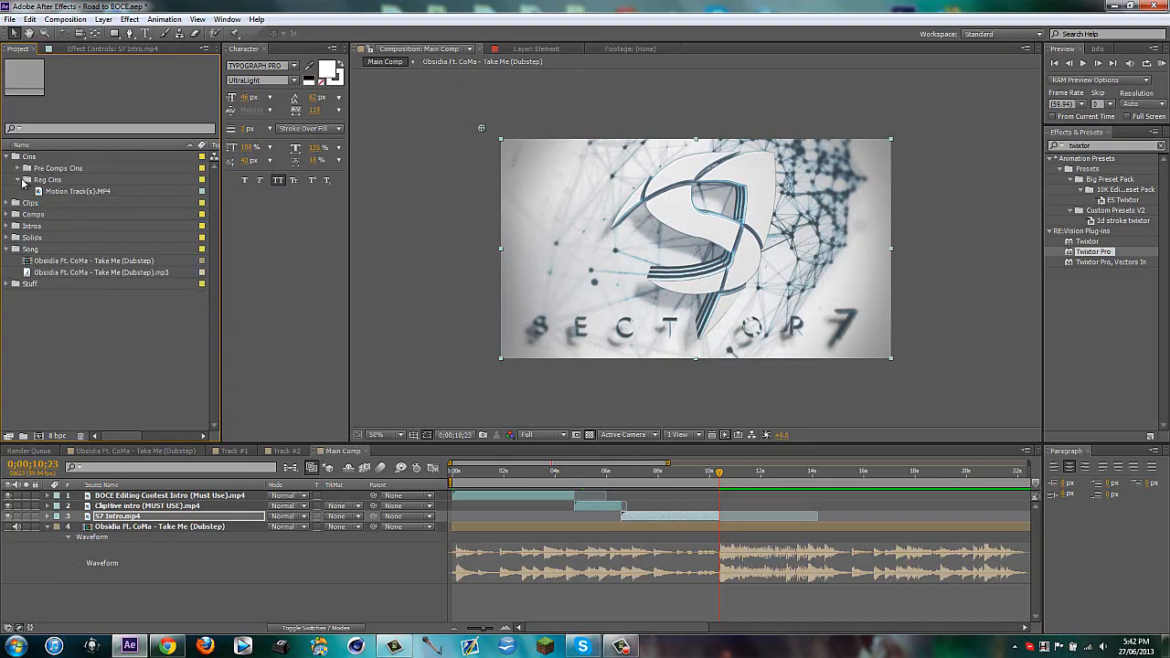
{"action": "left_click", "coordinate": [27, 179]}
{"action": "left_click", "coordinate": [28, 168]}
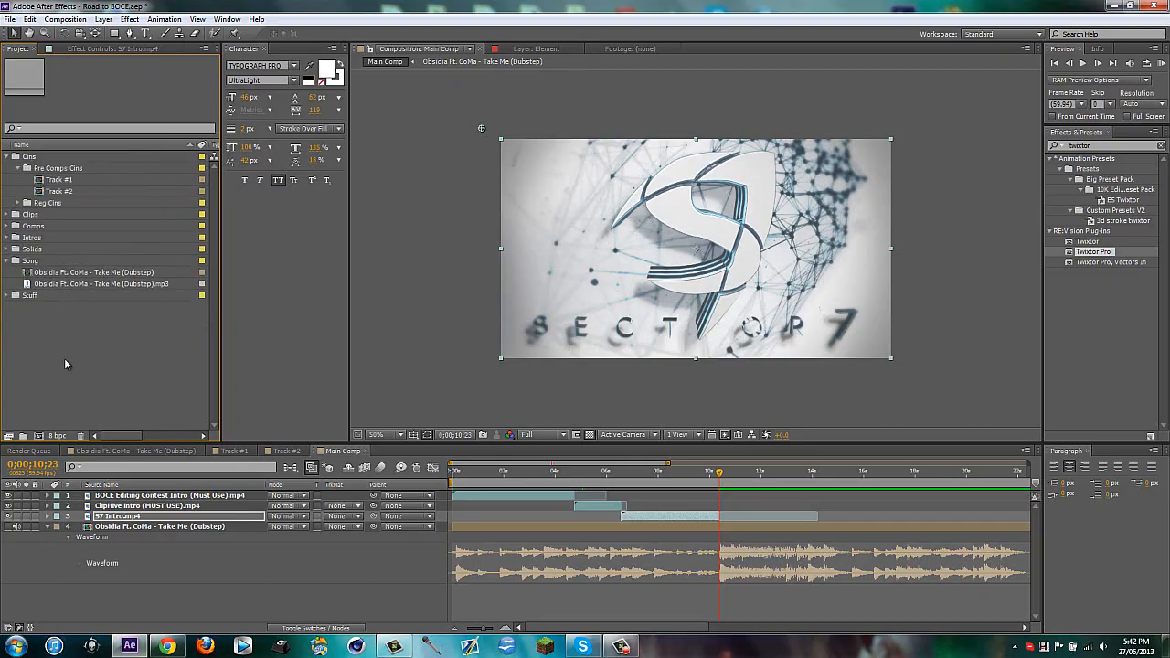
- Add Track #1 to Main Comp below the S7 Intro layer, starting at the song's drop at 0;00;10;22
{"action": "left_click_drag", "start_coordinate": [52, 181], "coordinate": [726, 523]}
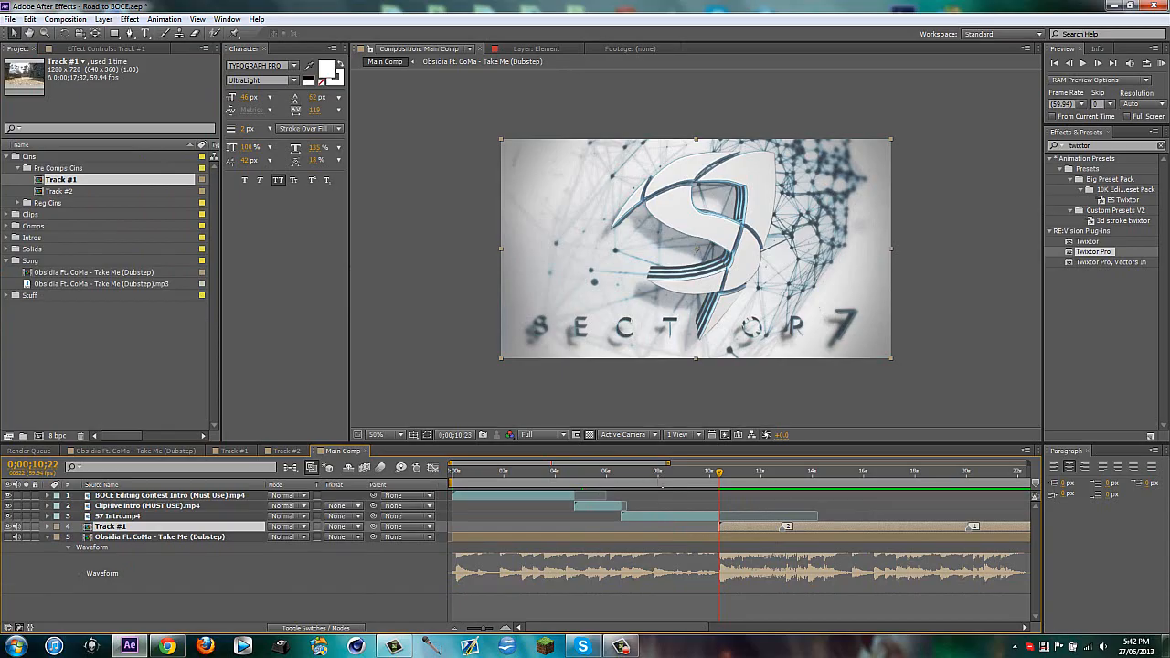
{"action": "left_click", "coordinate": [656, 471]}
{"action": "left_click_drag", "start_coordinate": [663, 464], "coordinate": [769, 462]}
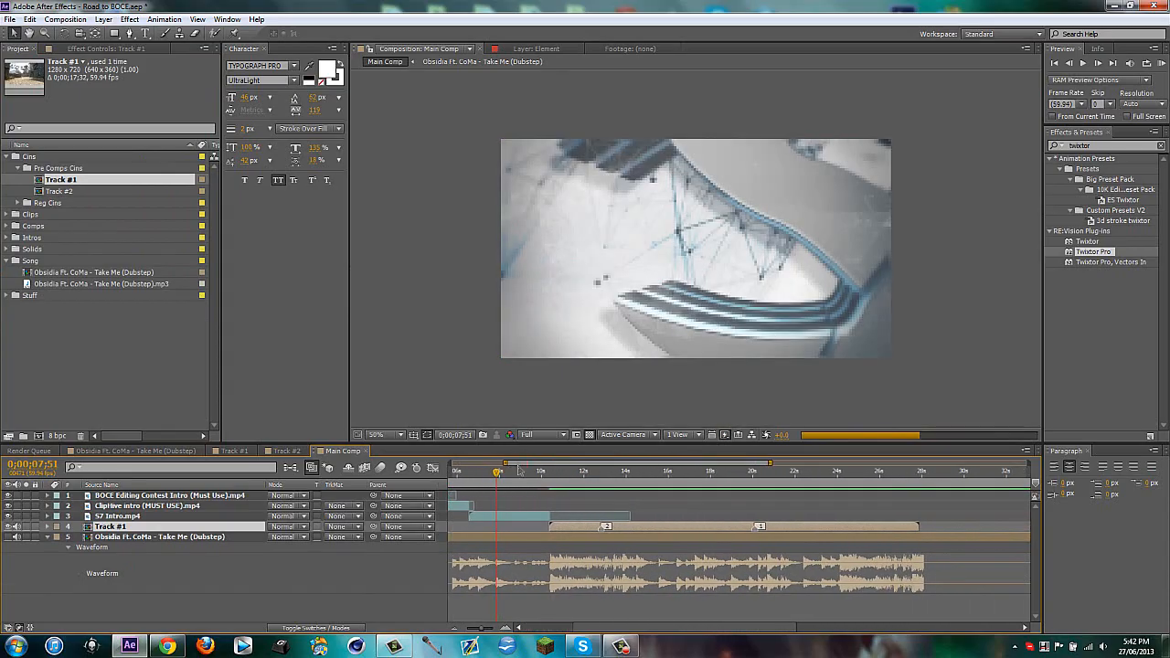
{"action": "left_click_drag", "start_coordinate": [498, 474], "coordinate": [557, 470]}
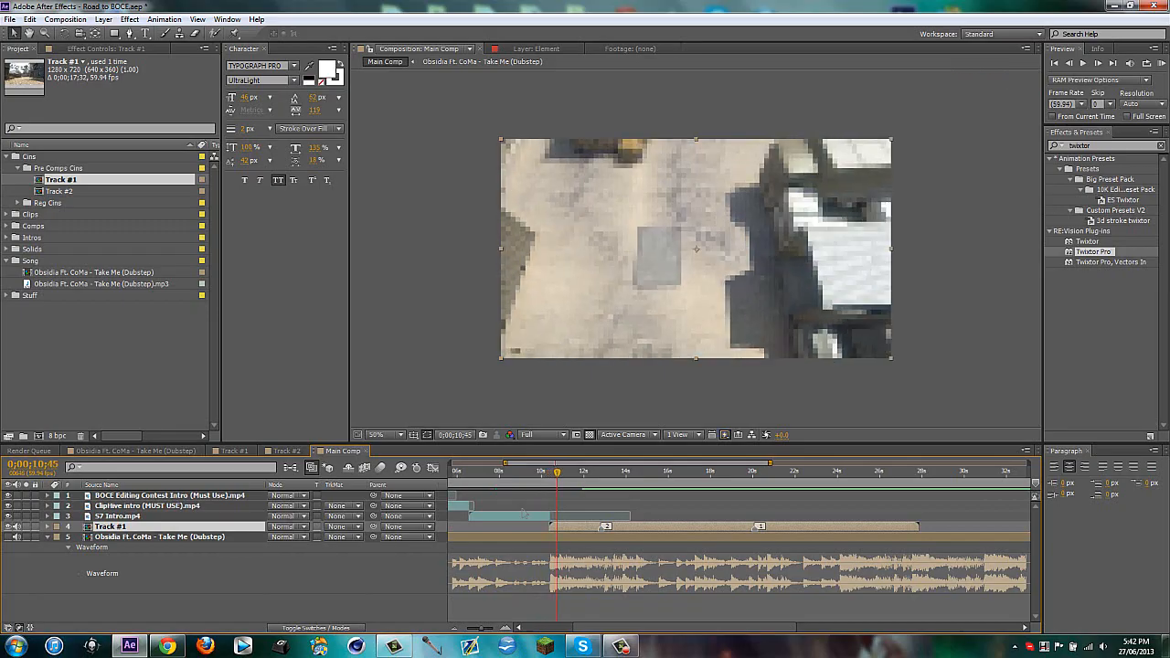
{"action": "key", "text": "i"}
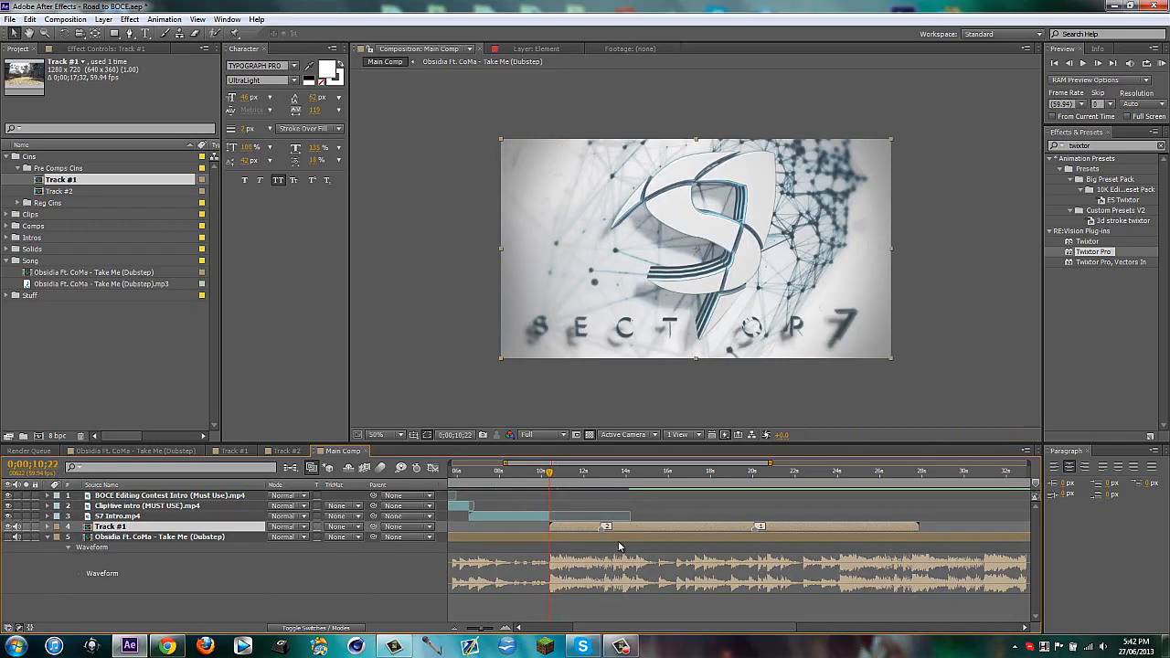
- Convert the Obsidia Ft. CoMa song layer's audio to keyframes with Keyframe Assistant
{"action": "left_click", "coordinate": [65, 367]}
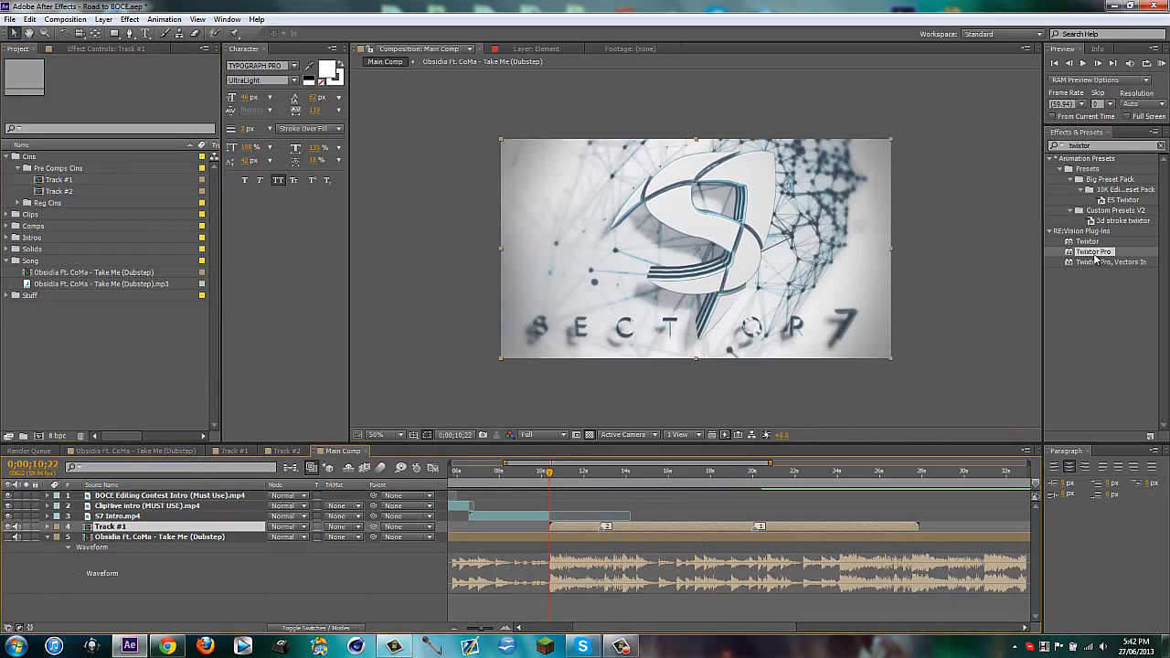
{"action": "left_click_drag", "start_coordinate": [1099, 254], "coordinate": [644, 528]}
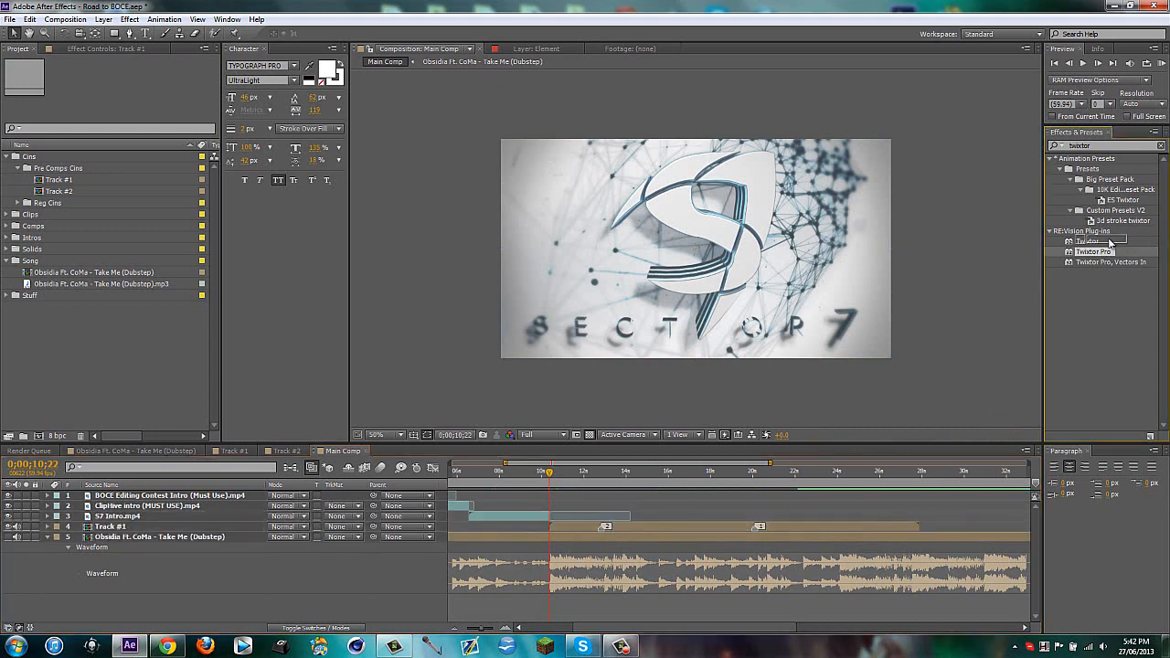
{"action": "left_click", "coordinate": [578, 537]}
{"action": "right_click", "coordinate": [577, 538]}
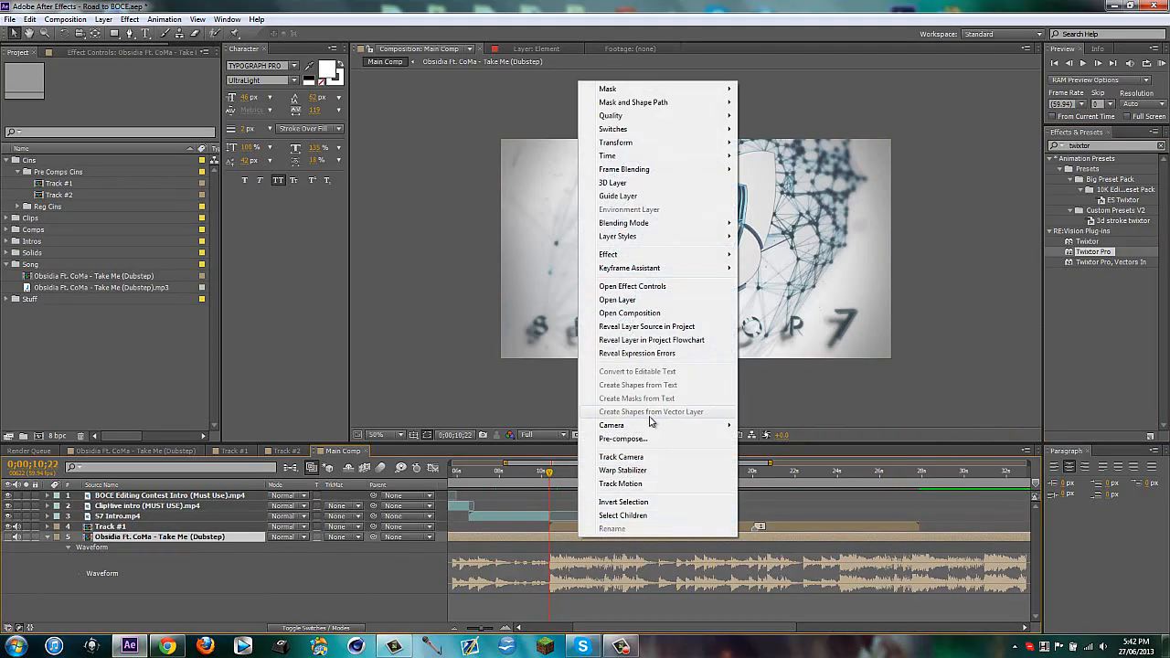
{"action": "left_click", "coordinate": [476, 562]}
{"action": "left_click", "coordinate": [584, 537]}
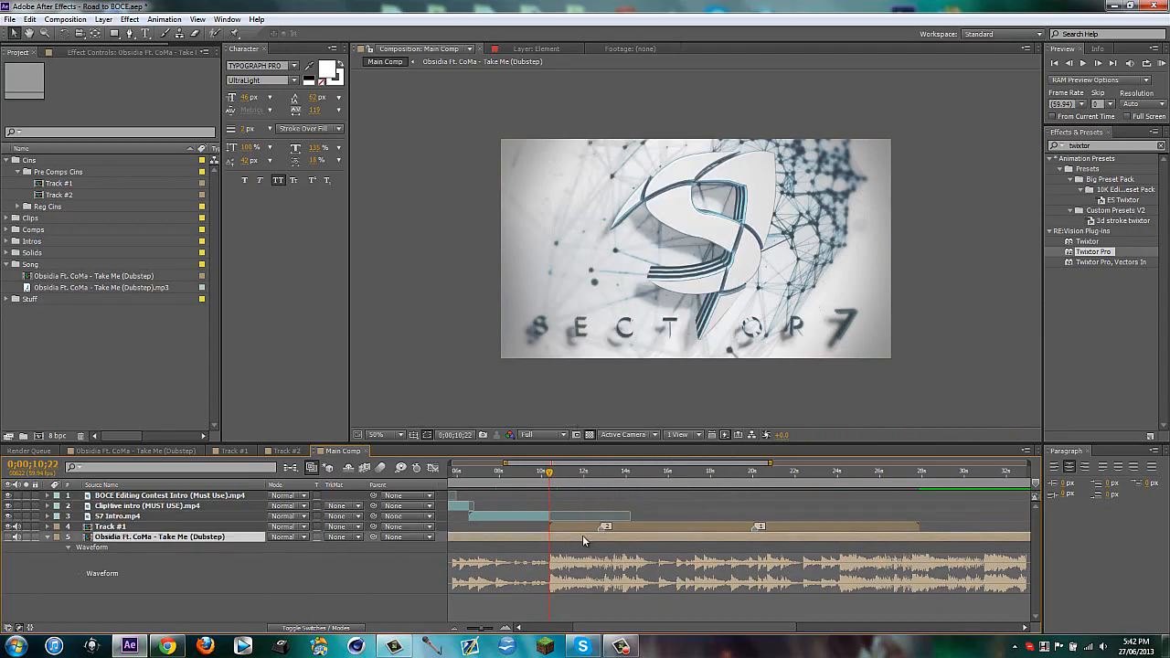
{"action": "right_click", "coordinate": [583, 536]}
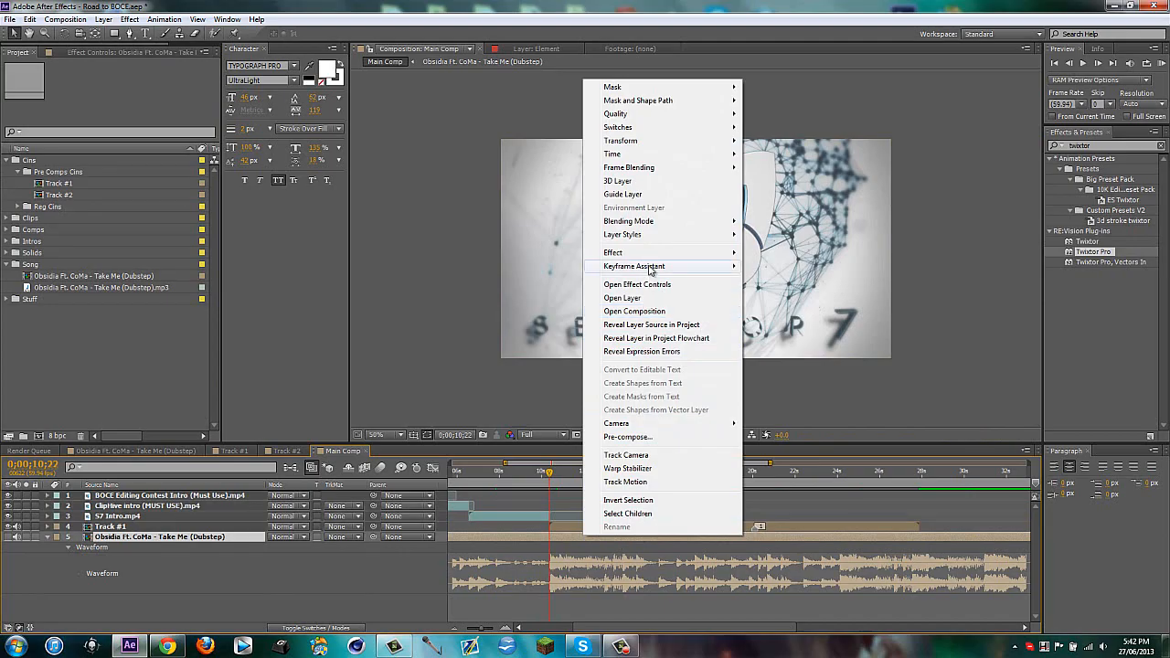
{"action": "mouse_move", "coordinate": [653, 270]}
{"action": "left_click", "coordinate": [808, 270]}
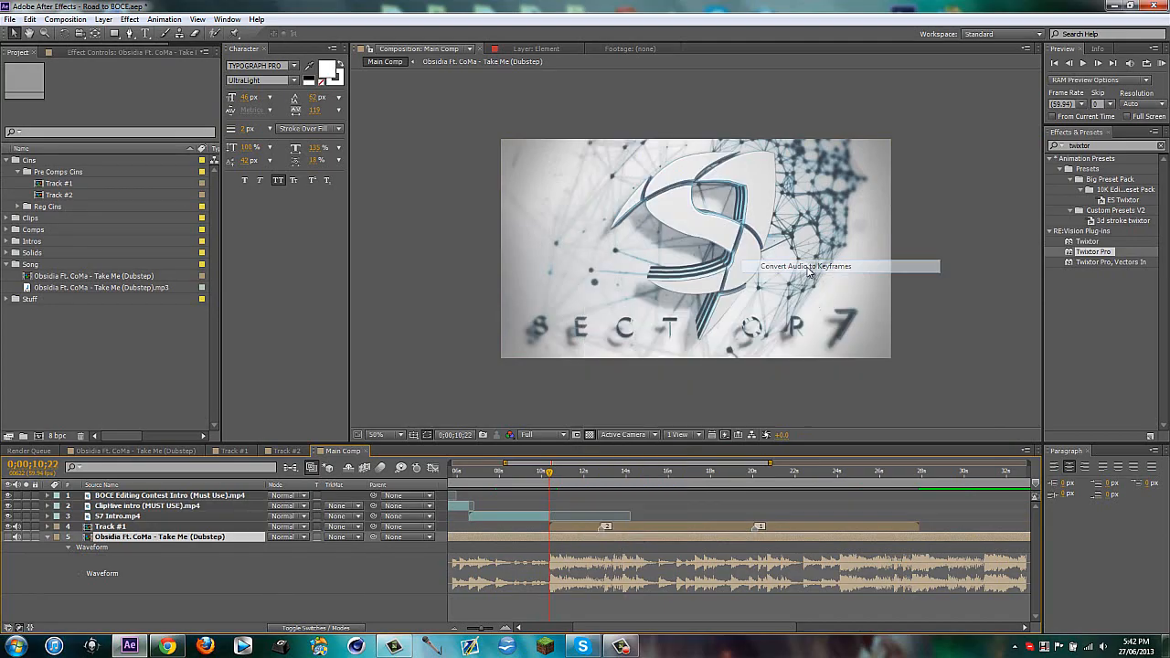
- Trim the Audio Amplitude layer's start to Track #1's in point at 0;00;10;22
{"action": "left_click", "coordinate": [582, 494]}
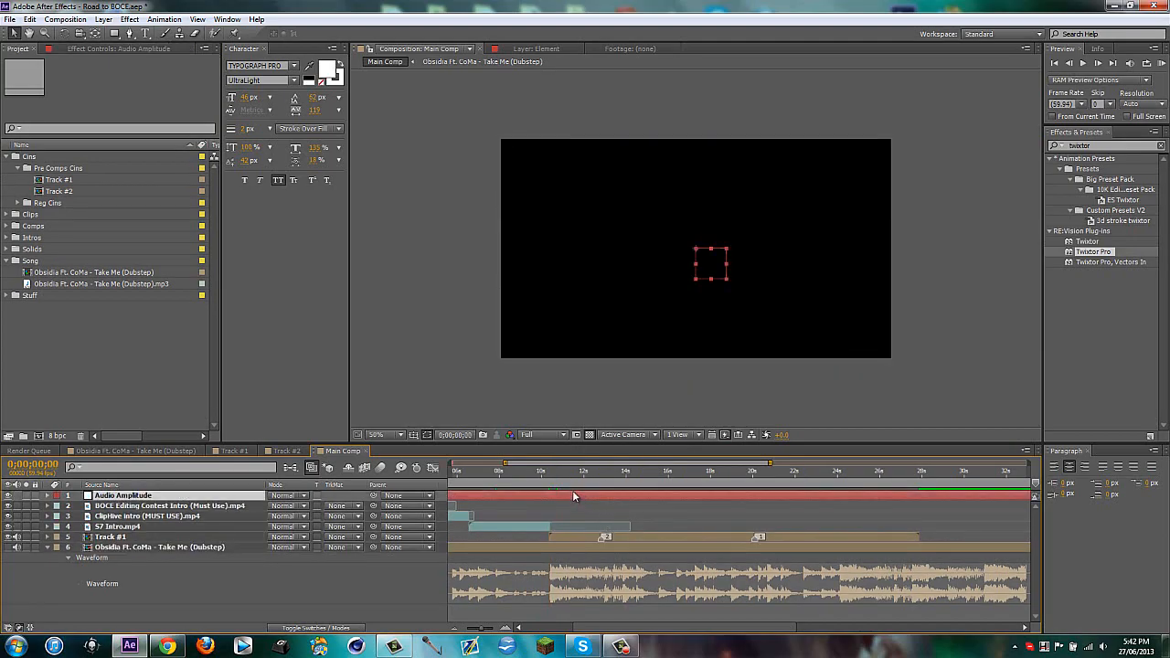
{"action": "left_click", "coordinate": [549, 472]}
{"action": "left_click", "coordinate": [567, 544]}
{"action": "key", "text": "Home"}
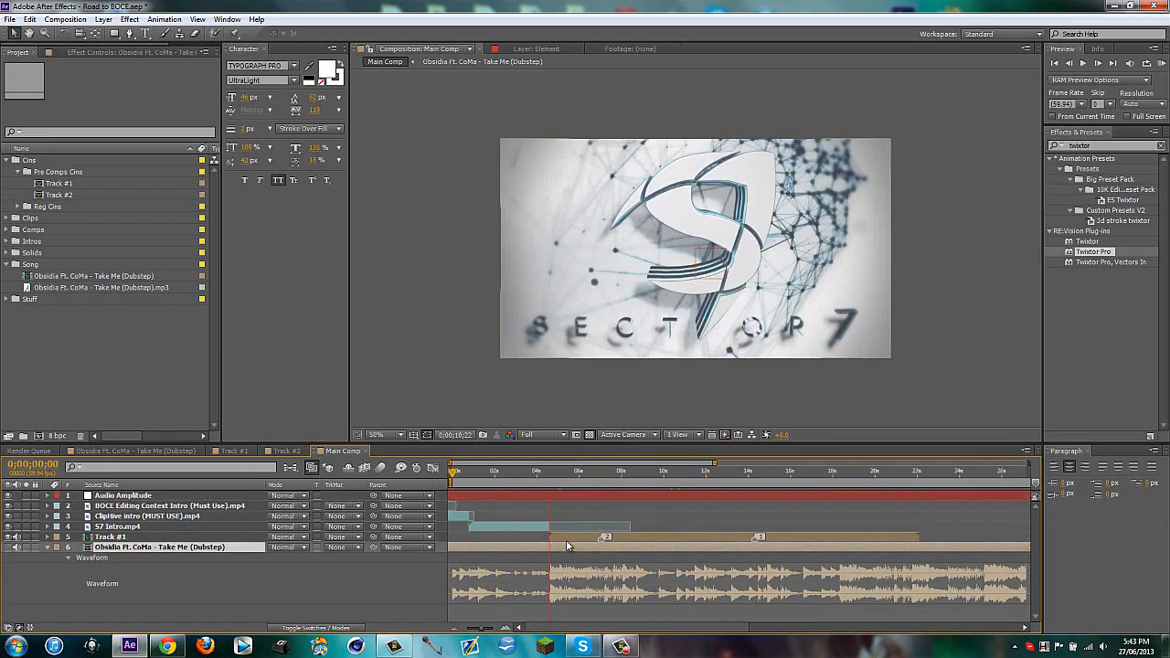
{"action": "left_click", "coordinate": [689, 535]}
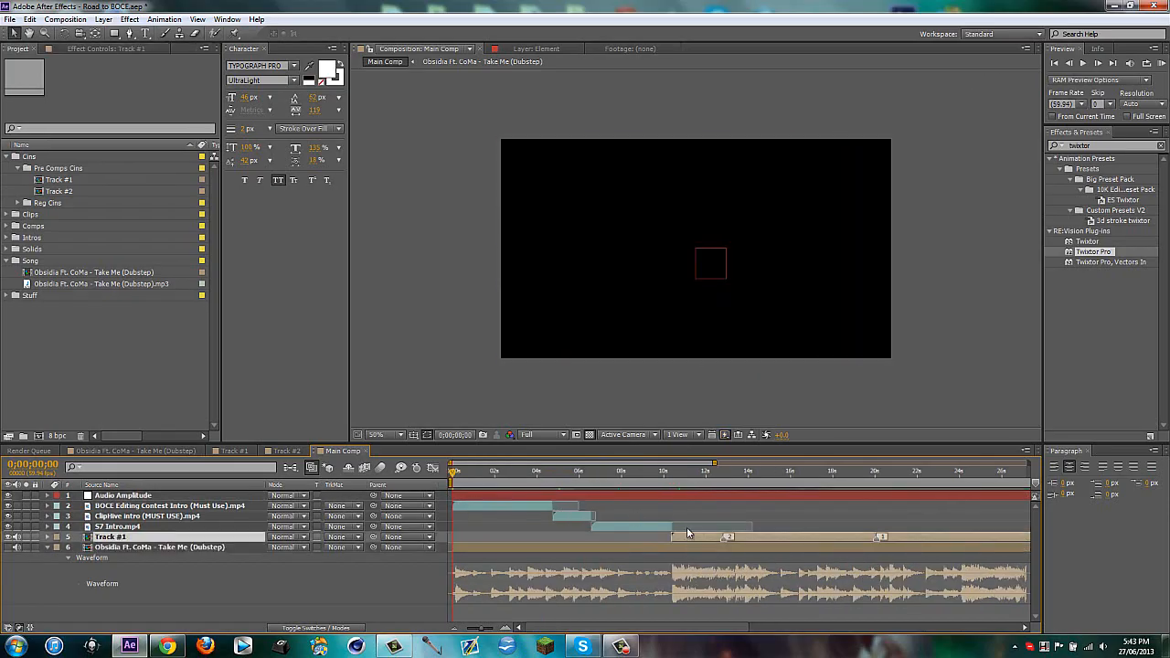
{"action": "key", "text": "i"}
{"action": "left_click", "coordinate": [676, 501]}
{"action": "key", "text": "alt+bracketleft"}
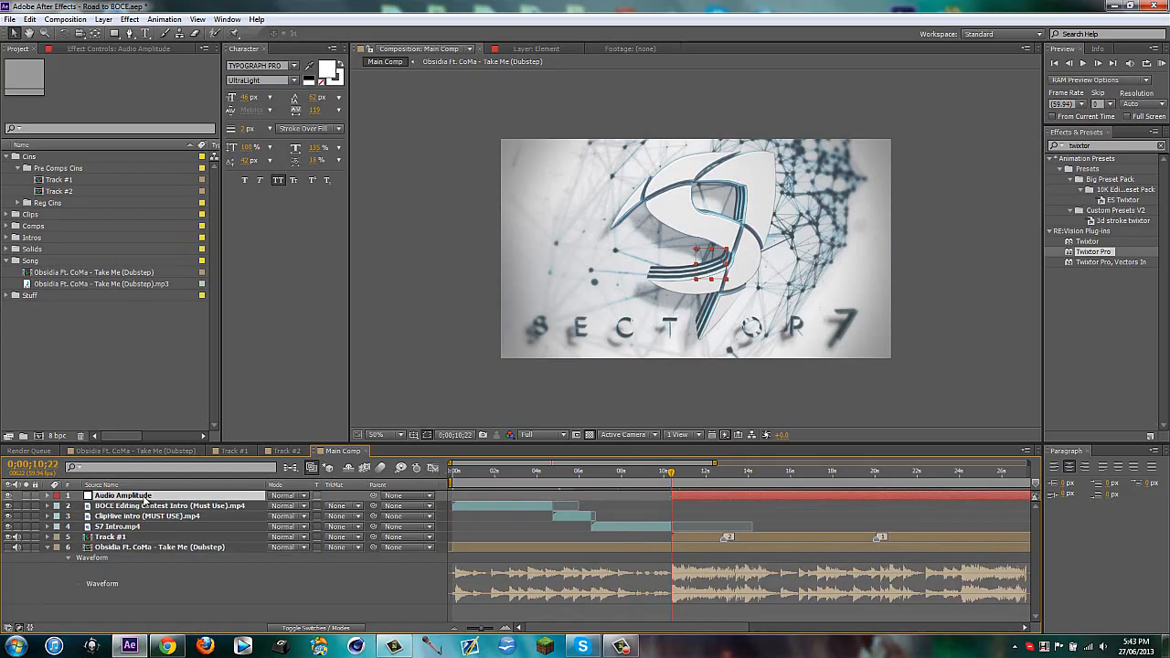
- Delete the Left Channel and Right Channel effects from the Audio Amplitude layer
{"action": "left_click", "coordinate": [93, 48]}
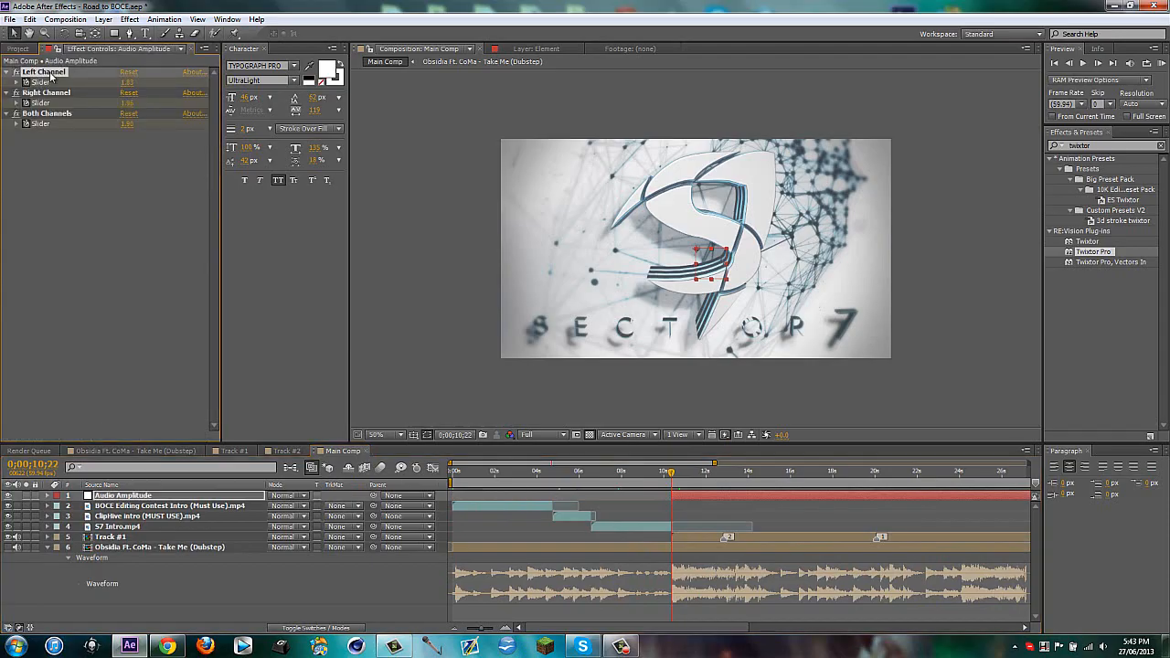
{"action": "left_click", "coordinate": [50, 74]}
{"action": "key", "text": "Delete"}
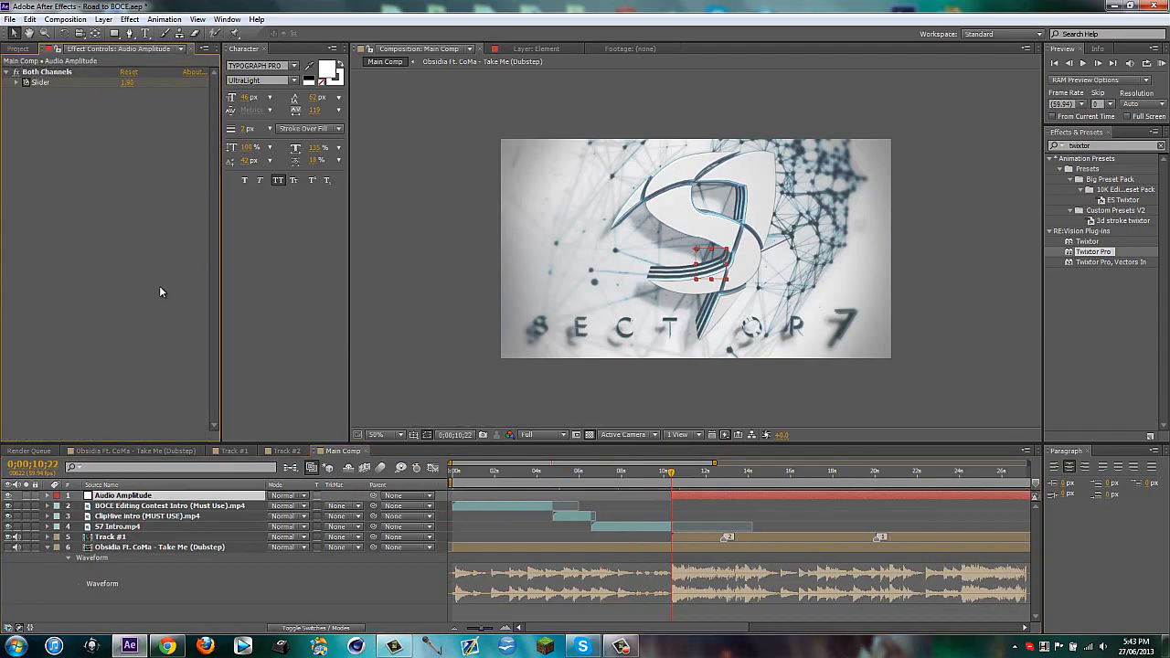
- Reveal the Both Channels slider keyframes in the Graph Editor and inspect the curve's lowest and highest points after the drop
{"action": "left_click", "coordinate": [433, 469]}
{"action": "left_click", "coordinate": [433, 469]}
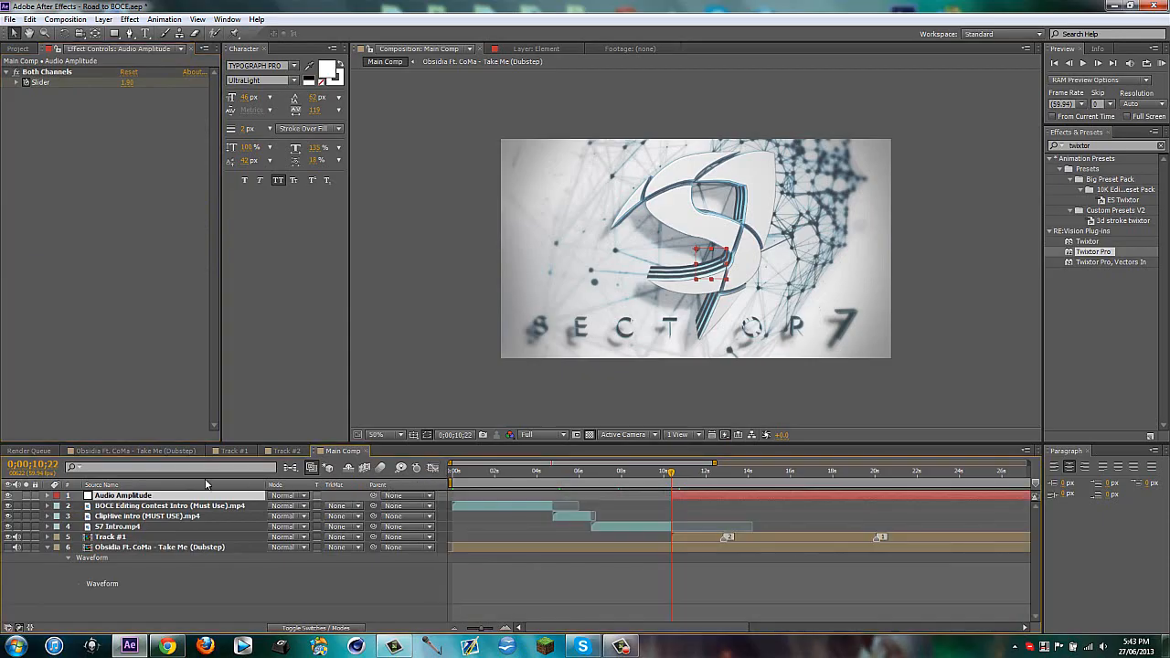
{"action": "key", "text": "u"}
{"action": "left_click", "coordinate": [108, 516]}
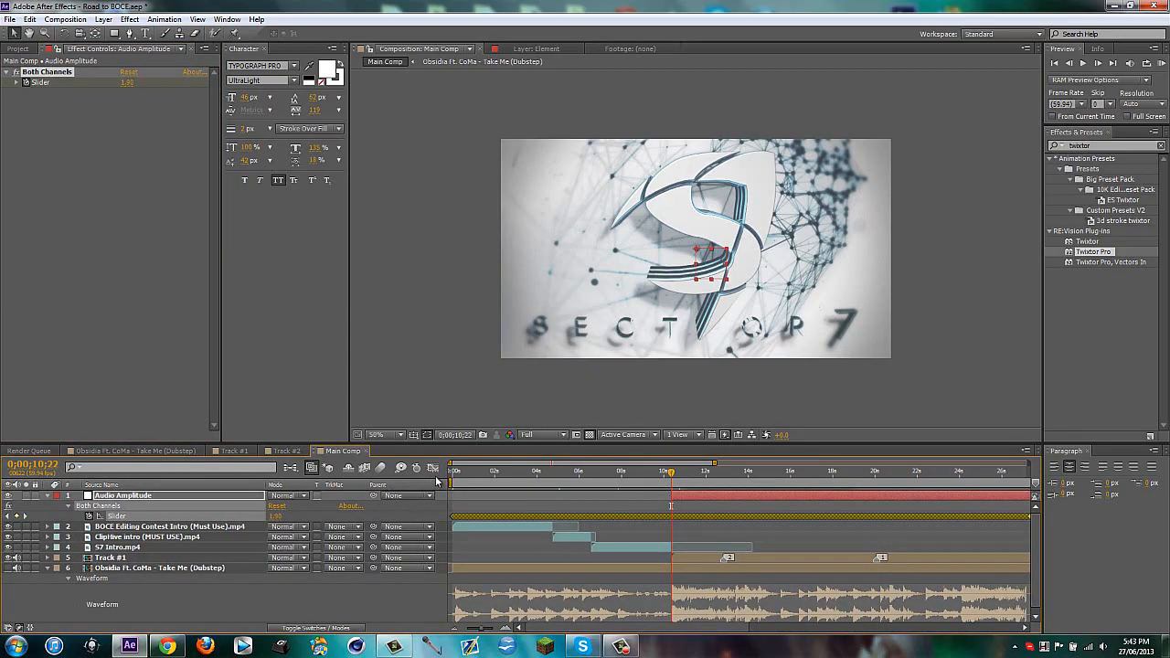
{"action": "left_click", "coordinate": [433, 469]}
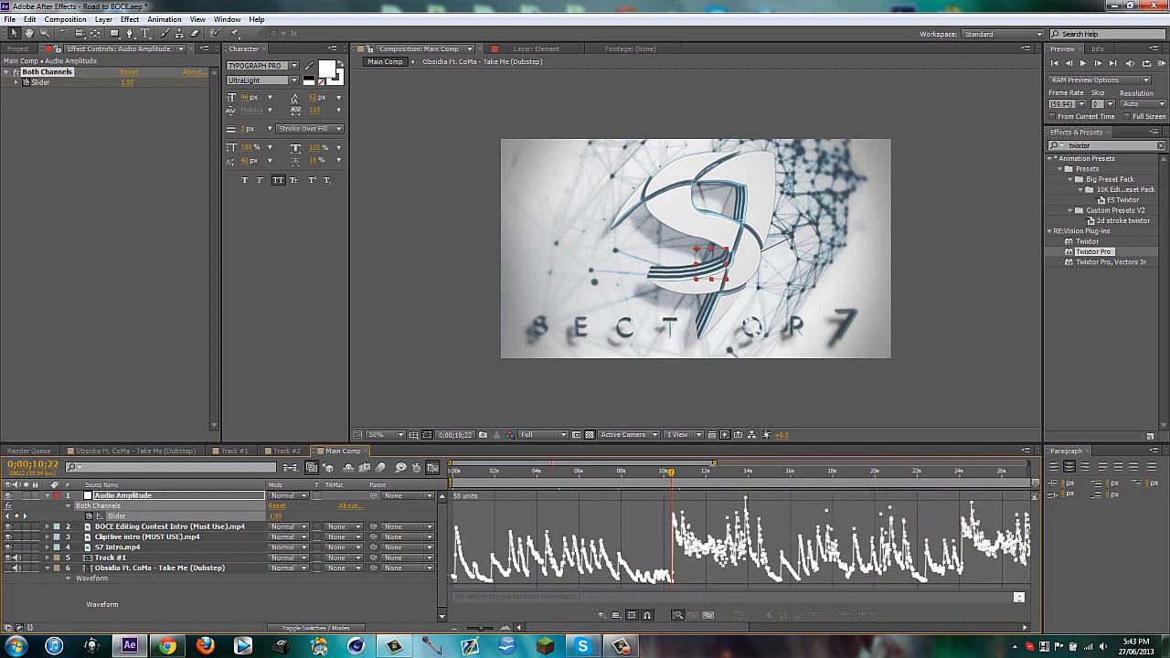
{"action": "left_click_drag", "start_coordinate": [714, 463], "coordinate": [585, 467]}
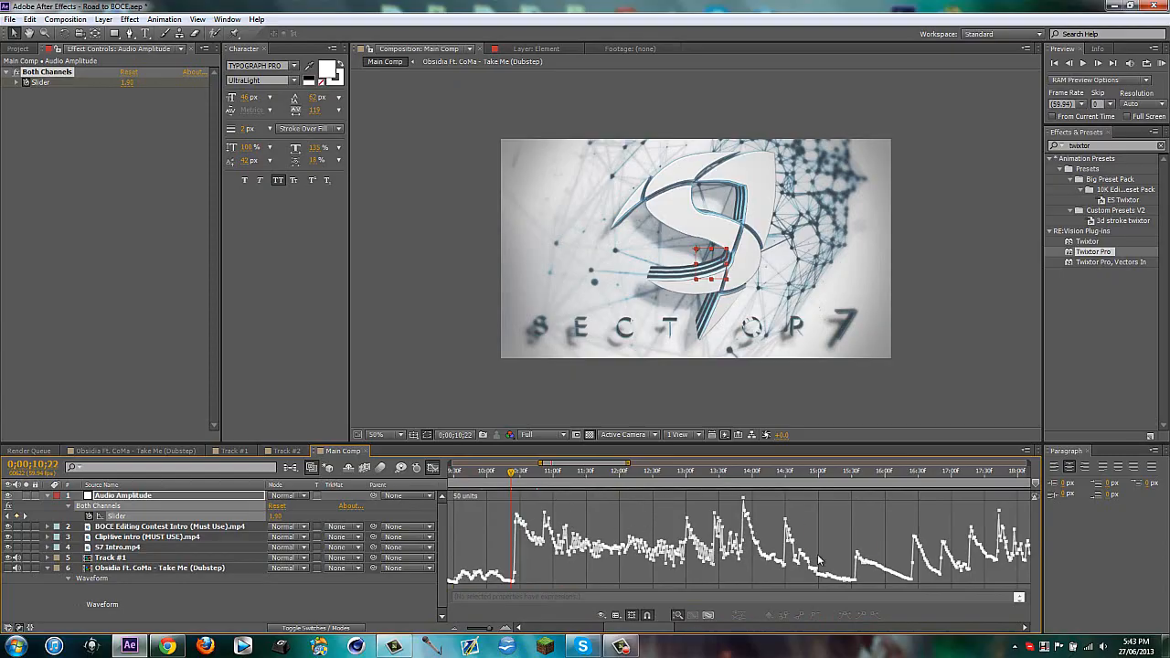
{"action": "mouse_move", "coordinate": [854, 579]}
{"action": "mouse_move", "coordinate": [743, 499]}
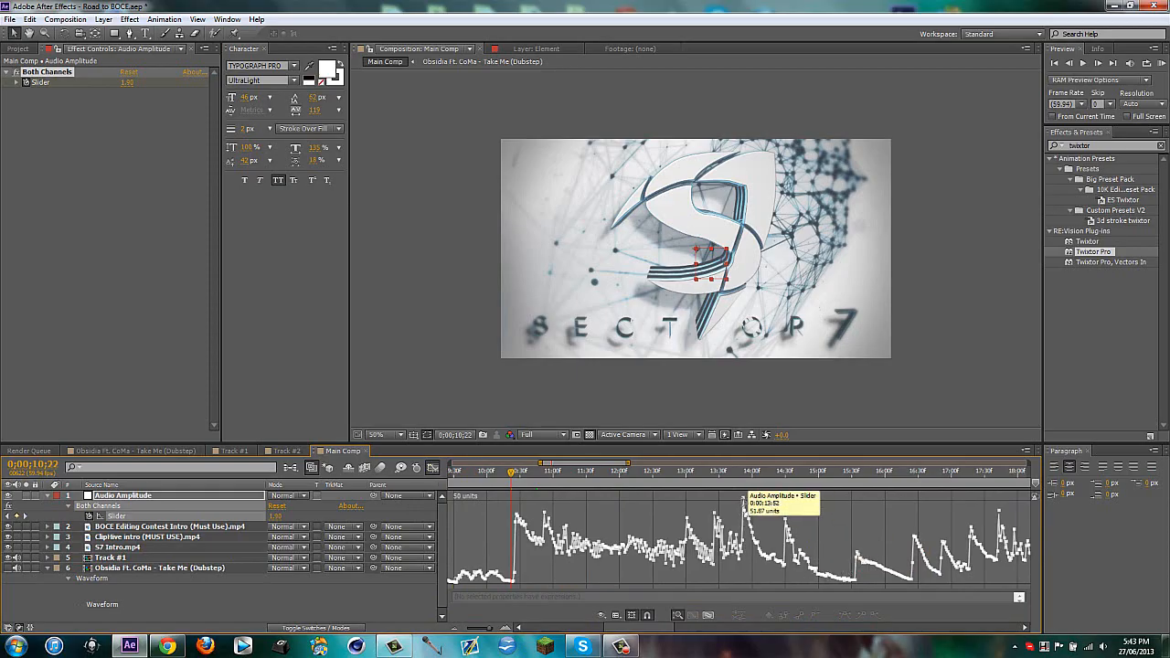
- Set the Both Channels slider's expression to linear(value,5,50,5,200) and close the Graph Editor
{"action": "left_click", "coordinate": [89, 516], "text": "alt"}
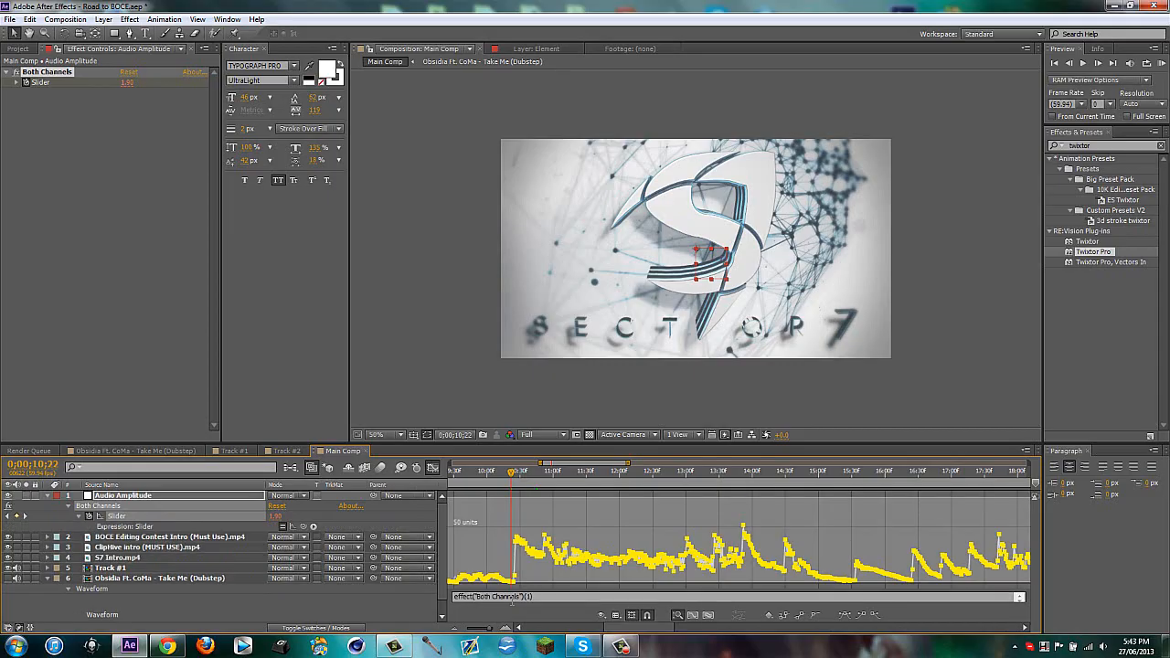
{"action": "key", "text": "BackSpace"}
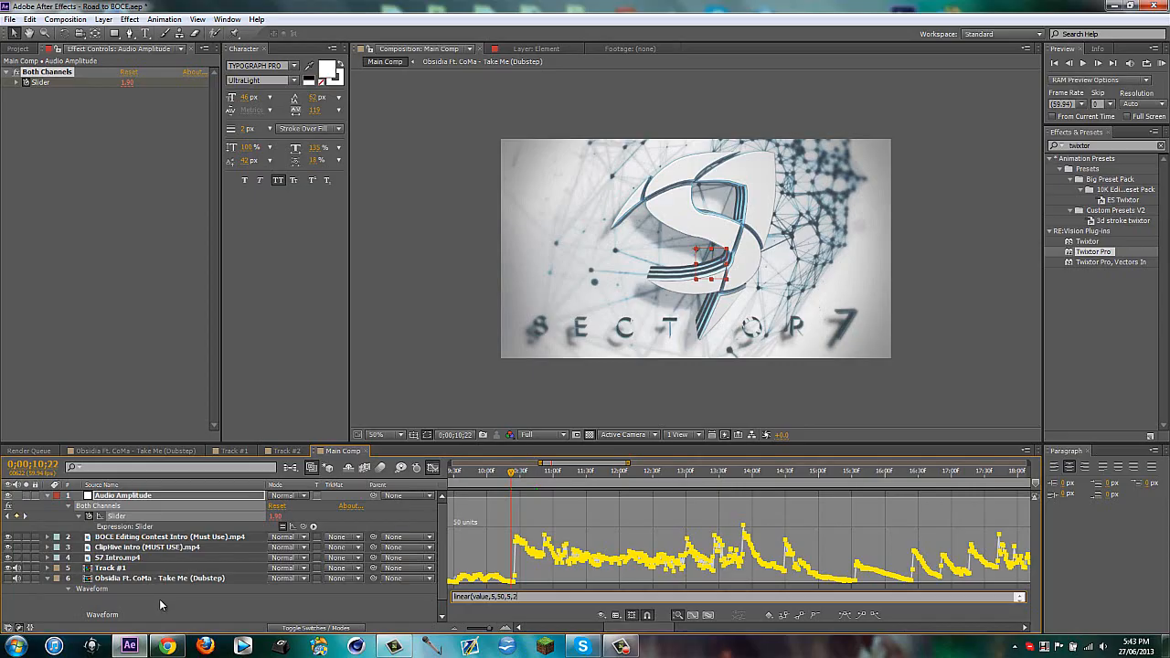
{"action": "type", "text": ")"}
{"action": "left_click", "coordinate": [178, 606]}
{"action": "left_click", "coordinate": [431, 468]}
- Apply Twixtor Pro to Track #1 with a 59.94 input frame rate, Inverse w/ Smart Blend warping and Contrast/Edge Enhance image prep
{"action": "left_click", "coordinate": [111, 568]}
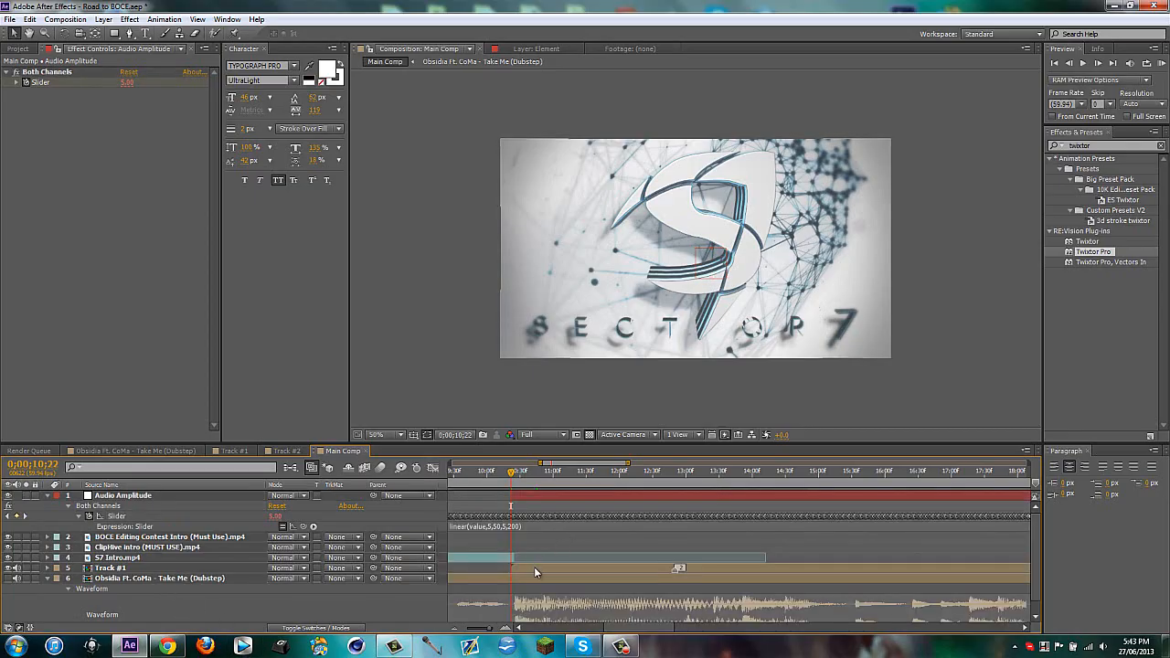
{"action": "left_click_drag", "start_coordinate": [1094, 256], "coordinate": [595, 568]}
{"action": "left_click", "coordinate": [131, 155]}
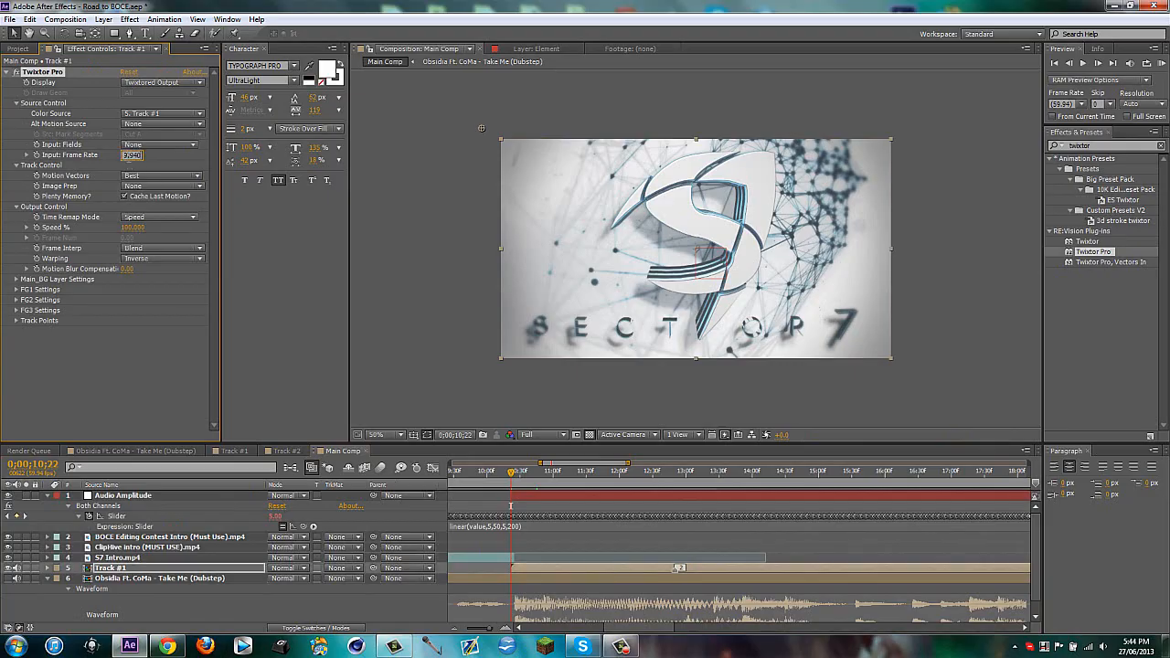
{"action": "key", "text": "Return"}
{"action": "left_click", "coordinate": [168, 258]}
{"action": "left_click", "coordinate": [167, 284]}
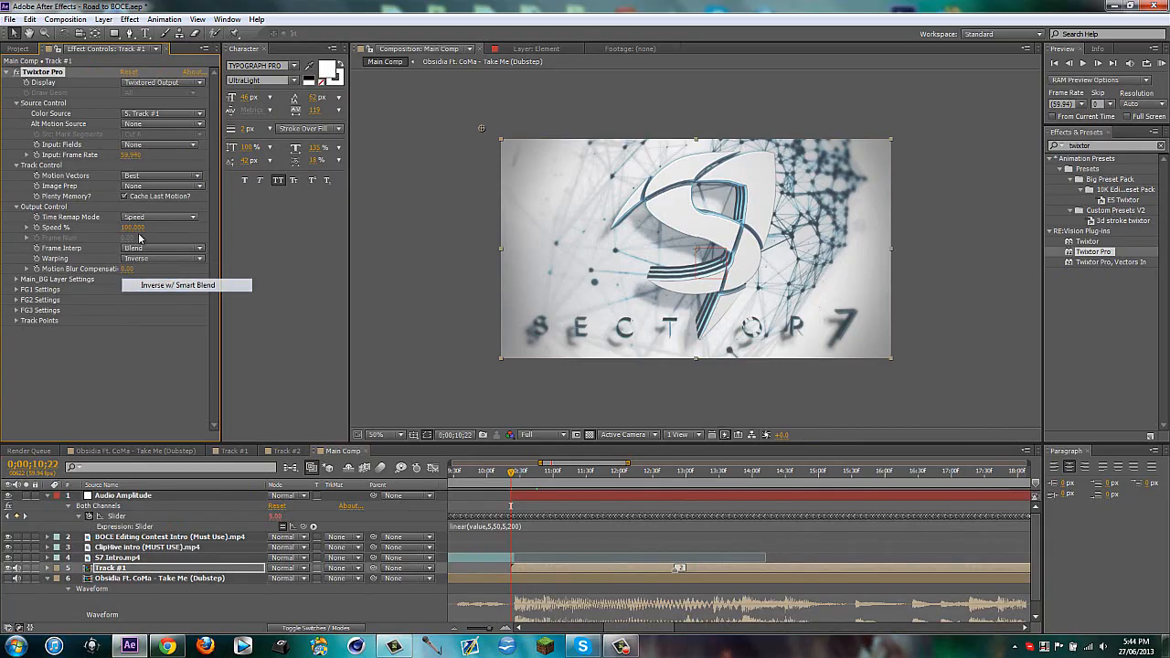
{"action": "left_click", "coordinate": [133, 186]}
{"action": "left_click", "coordinate": [152, 213]}
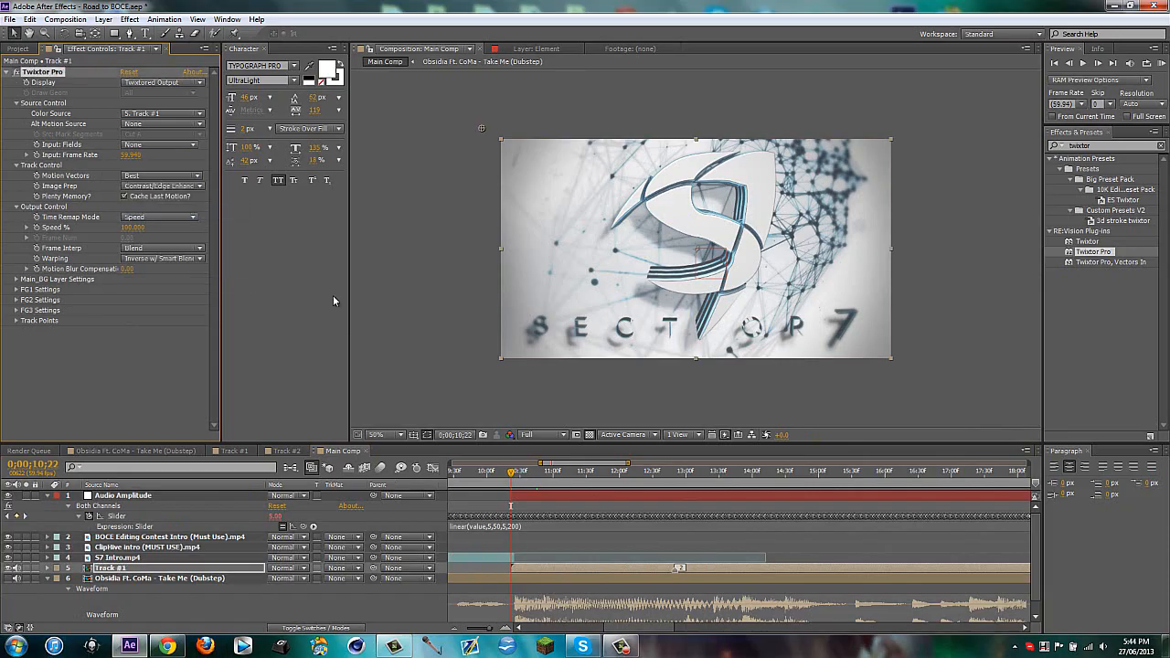
- Link Track #1's Twixtor Speed % by expression to Audio Amplitude's Both Channels slider, and mute Track #1's audio
{"action": "left_click", "coordinate": [37, 227], "text": "alt"}
{"action": "left_click_drag", "start_coordinate": [309, 618], "coordinate": [142, 513]}
{"action": "left_click", "coordinate": [56, 583]}
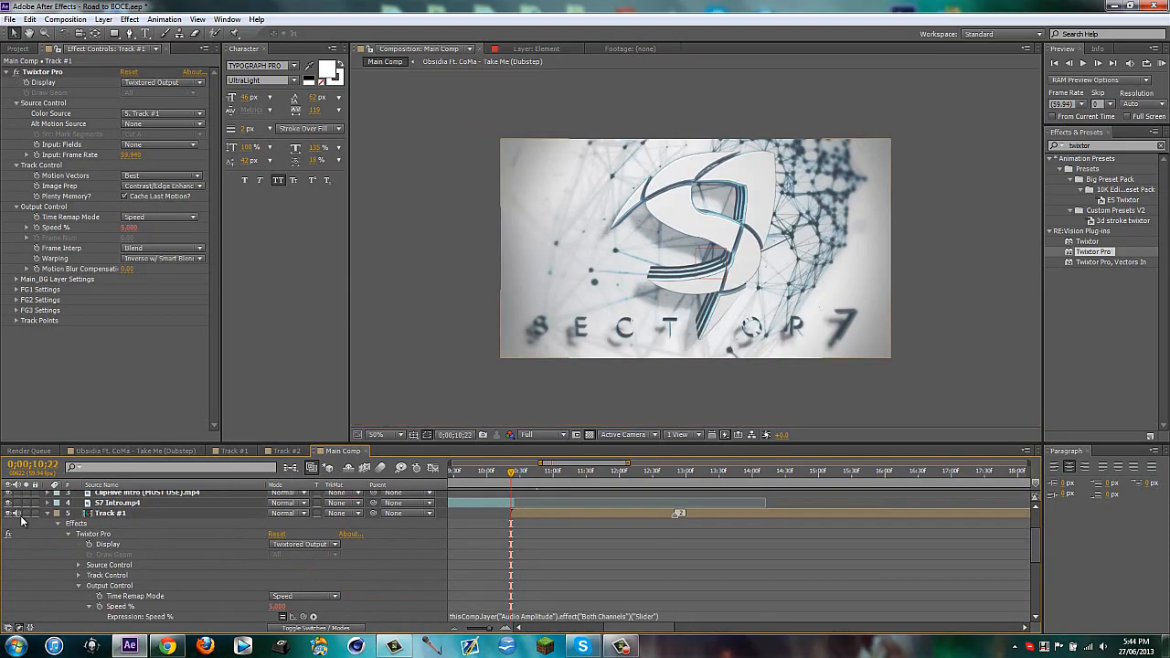
{"action": "left_click", "coordinate": [18, 514]}
{"action": "left_click", "coordinate": [530, 513]}
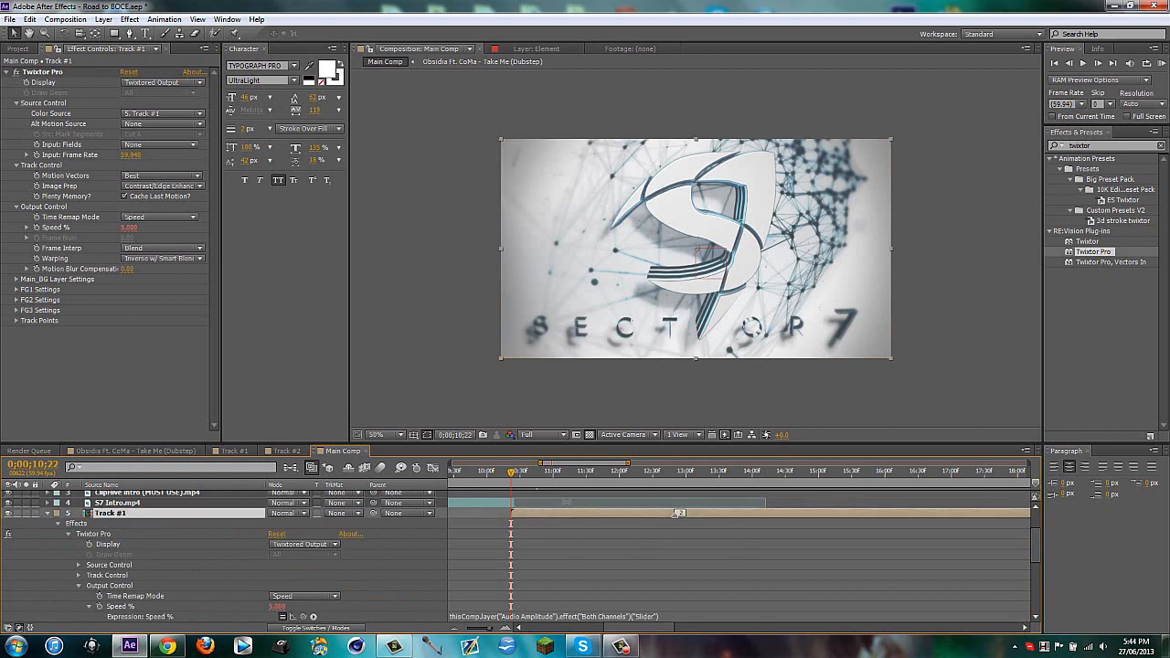
- Reveal only Track #1's Speed % expression, check the retimed clip at 0;00;10;35, and set the preview resolution to Quarter
{"action": "key", "text": "e"}
{"action": "key", "text": "e"}
{"action": "left_click_drag", "start_coordinate": [512, 472], "coordinate": [529, 471]}
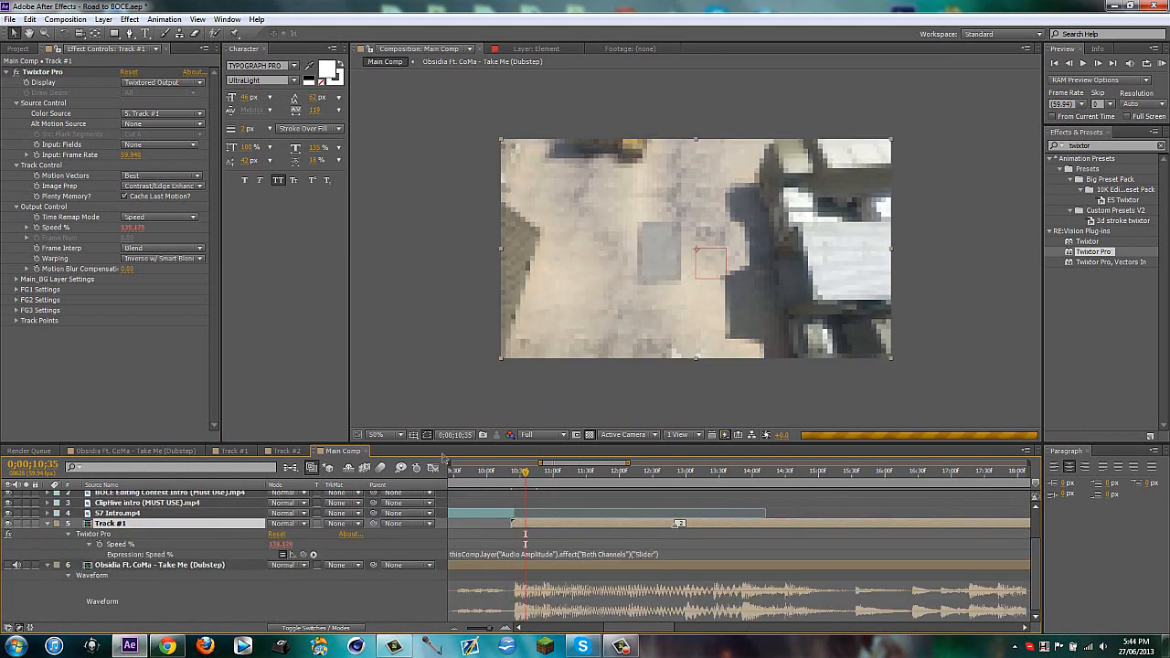
{"action": "left_click", "coordinate": [539, 434]}
{"action": "left_click", "coordinate": [549, 507]}
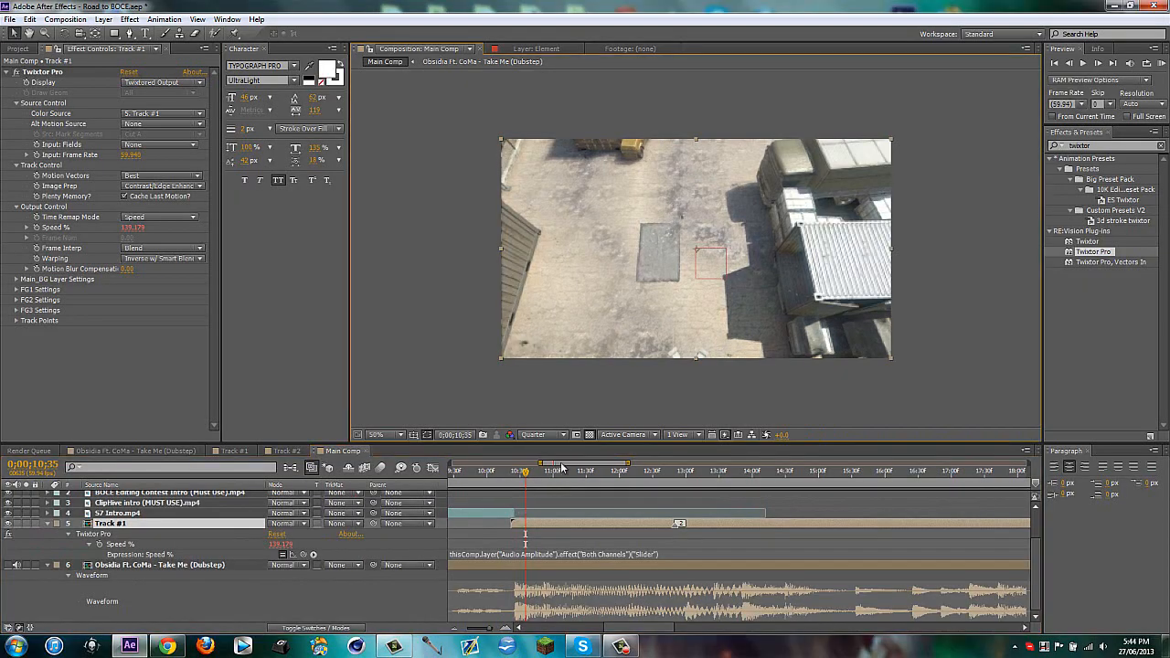
{"action": "left_click_drag", "start_coordinate": [540, 462], "coordinate": [448, 462]}
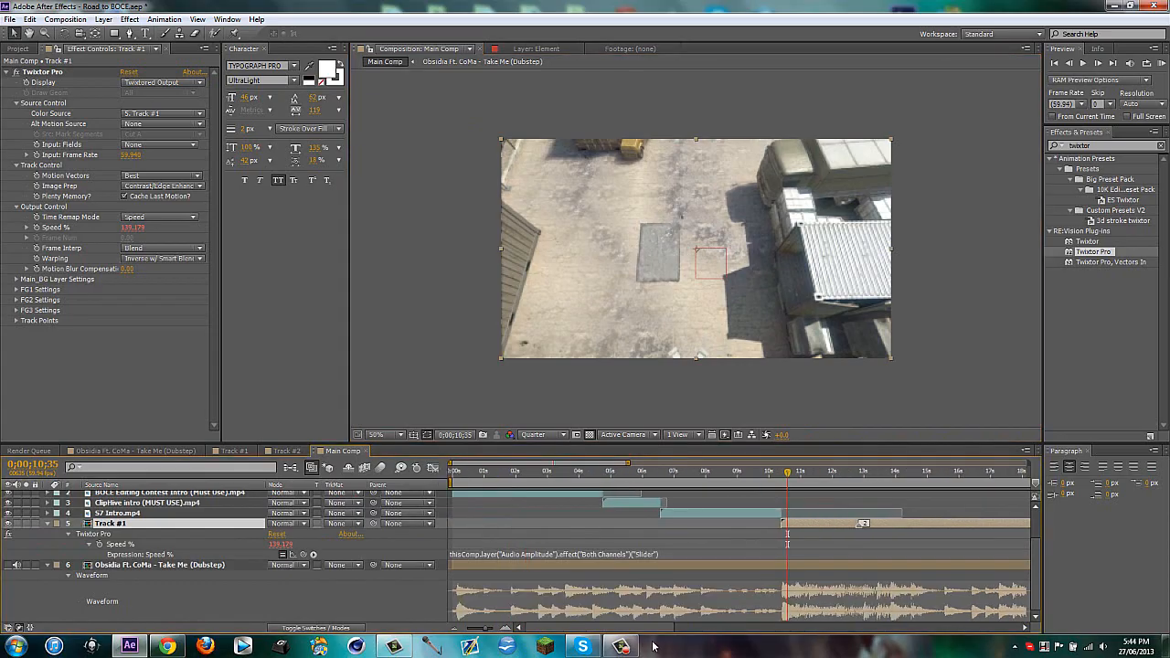
{"action": "left_click", "coordinate": [621, 646]}
{"action": "left_click", "coordinate": [1111, 589]}
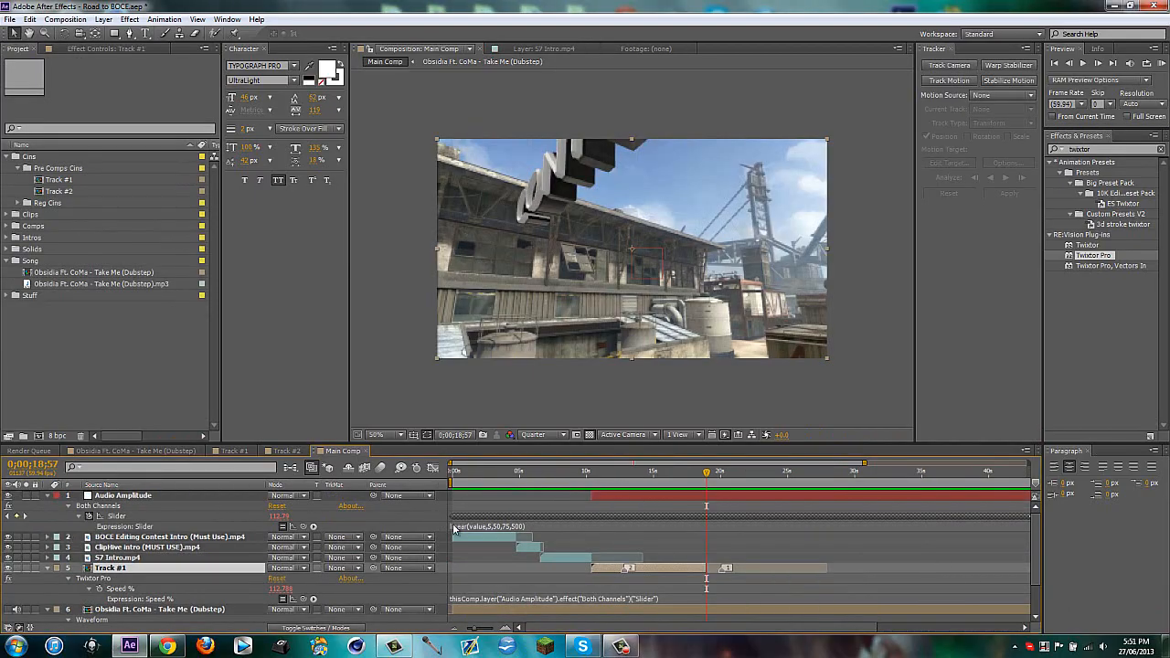
- Add the Track #2 comp below Track #1, starting at 0;00;18;52, and collapse Track #1's properties
{"action": "left_click", "coordinate": [610, 473]}
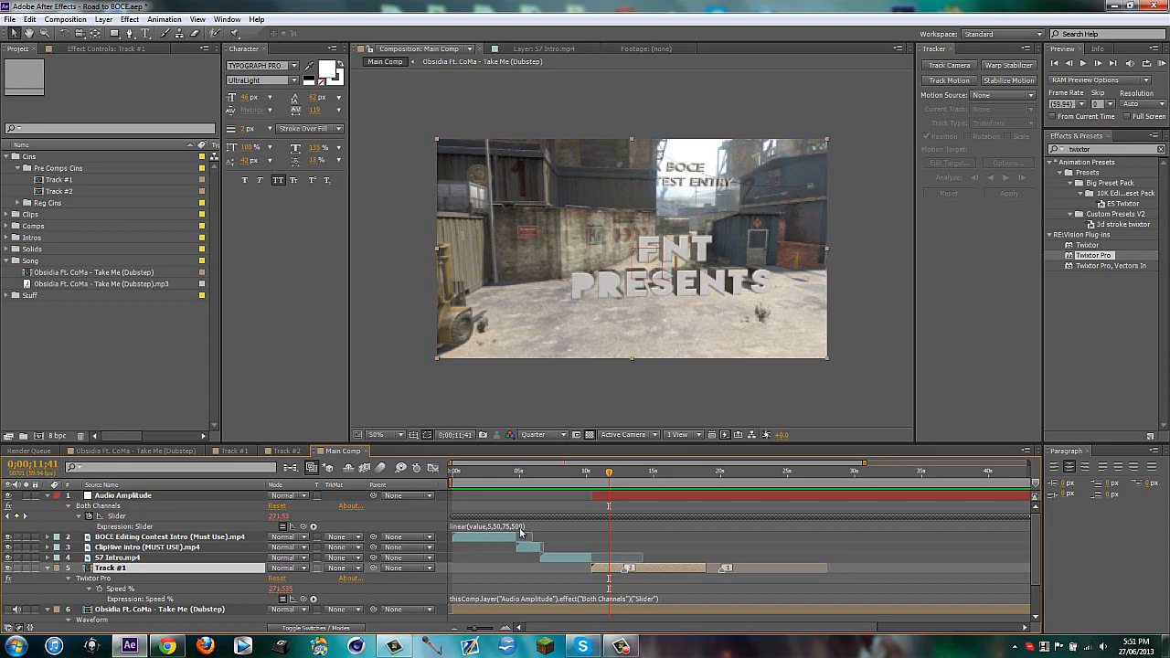
{"action": "left_click", "coordinate": [610, 474]}
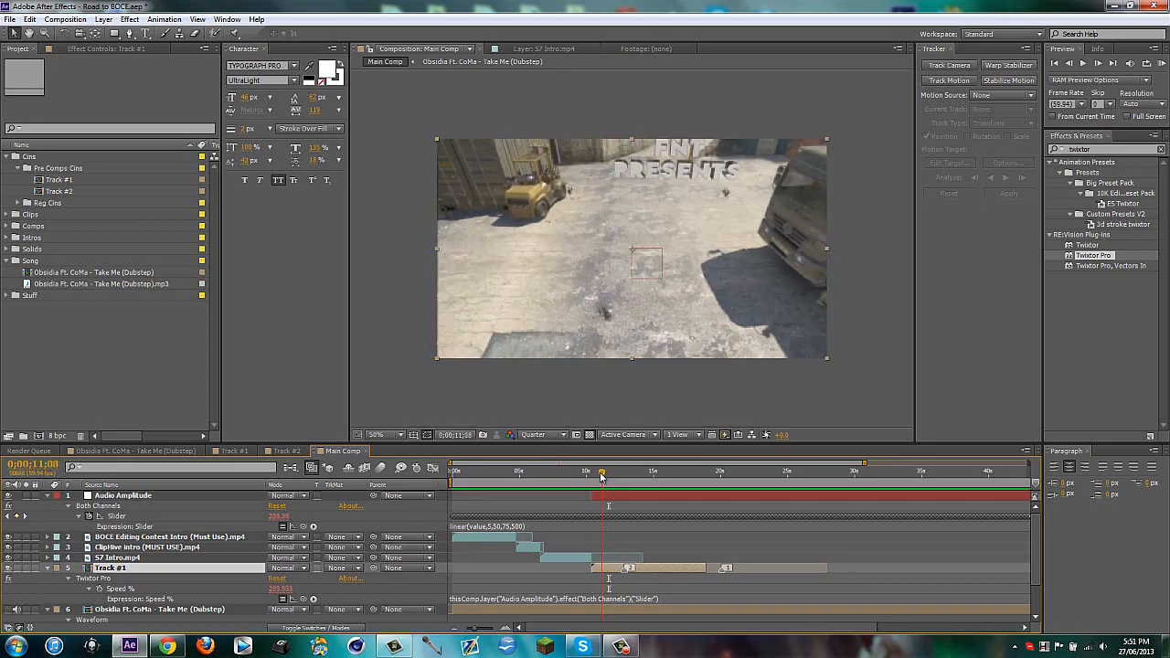
{"action": "left_click_drag", "start_coordinate": [610, 474], "coordinate": [704, 455]}
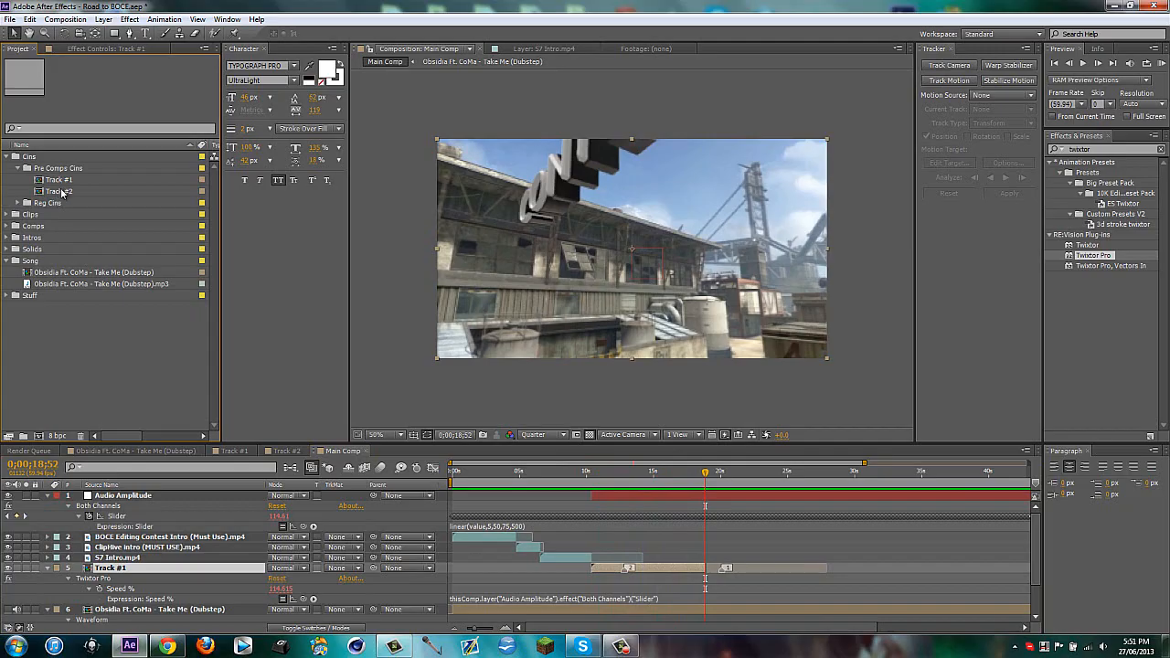
{"action": "left_click_drag", "start_coordinate": [61, 192], "coordinate": [724, 580]}
{"action": "left_click", "coordinate": [666, 569]}
{"action": "key", "text": "u"}
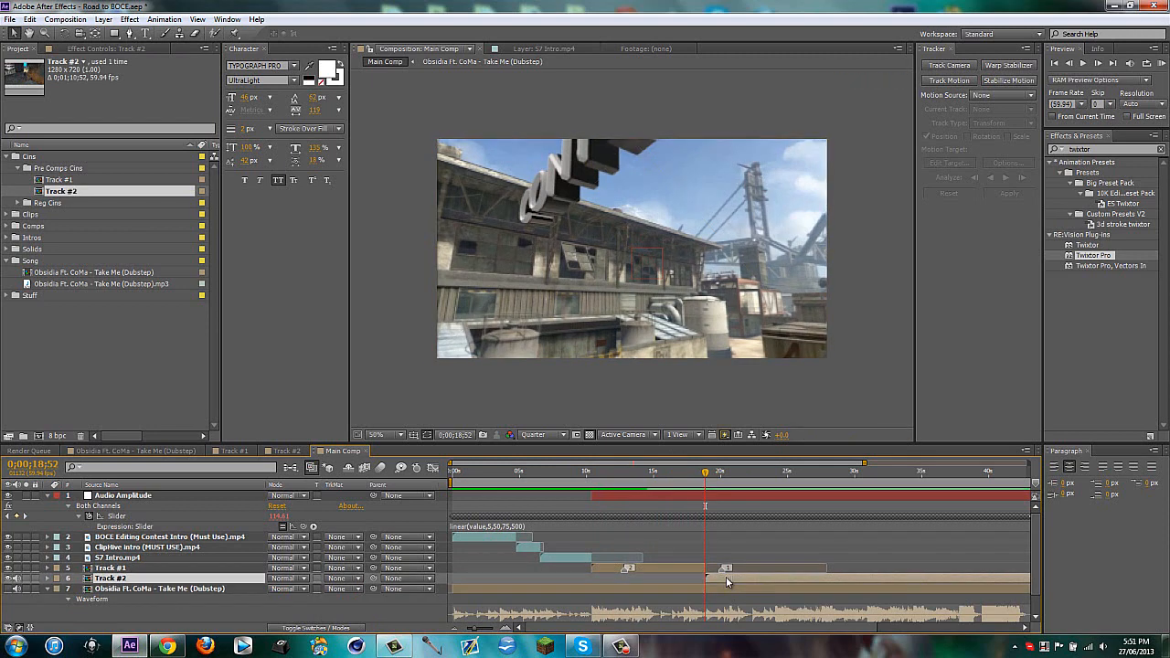
- Look over the song's waveform beneath Track #2, and turn off Track #2's audio and visibility
{"action": "left_click_drag", "start_coordinate": [551, 457], "coordinate": [641, 472]}
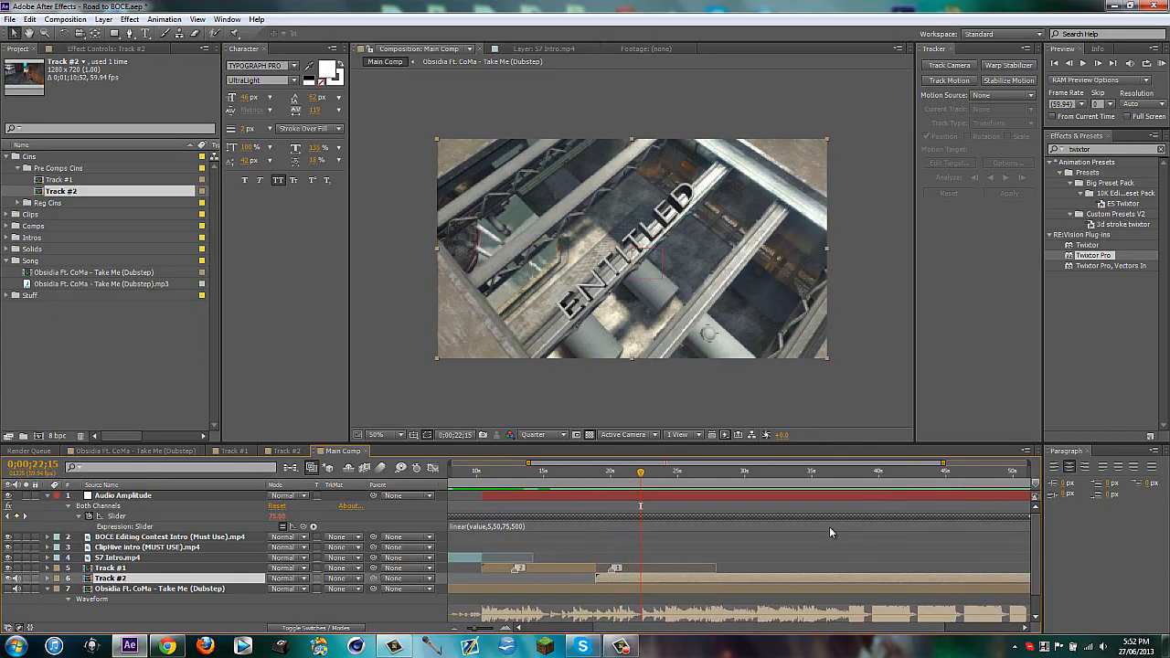
{"action": "scroll", "coordinate": [828, 526], "scroll_direction": "down", "scroll_amount": 1}
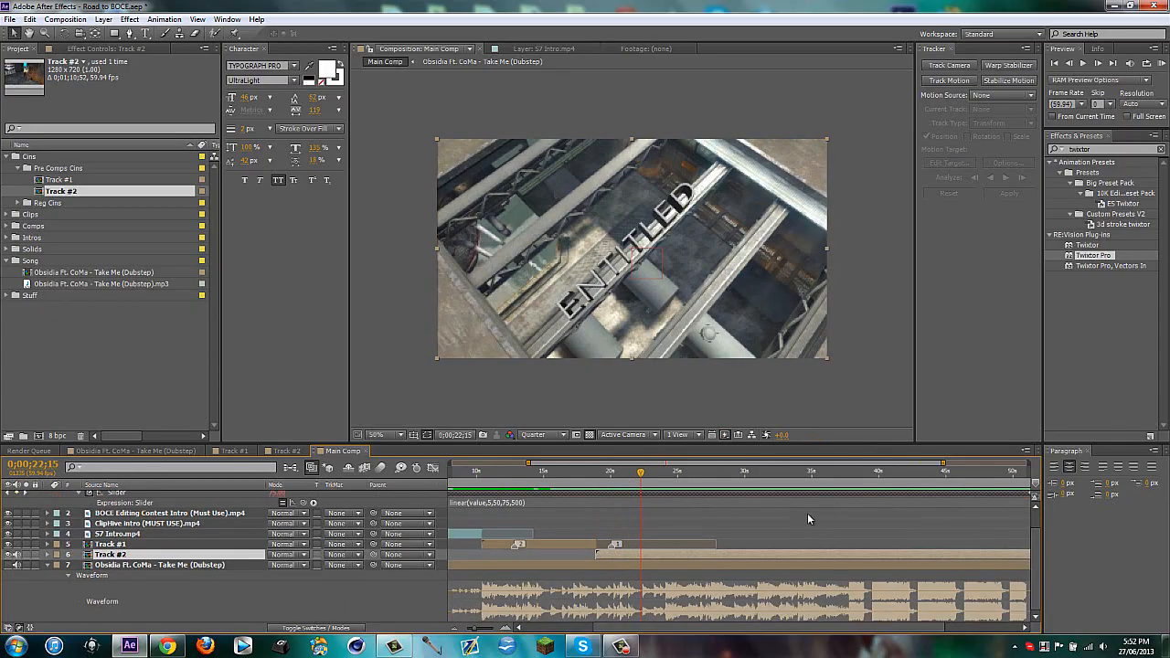
{"action": "left_click", "coordinate": [844, 473]}
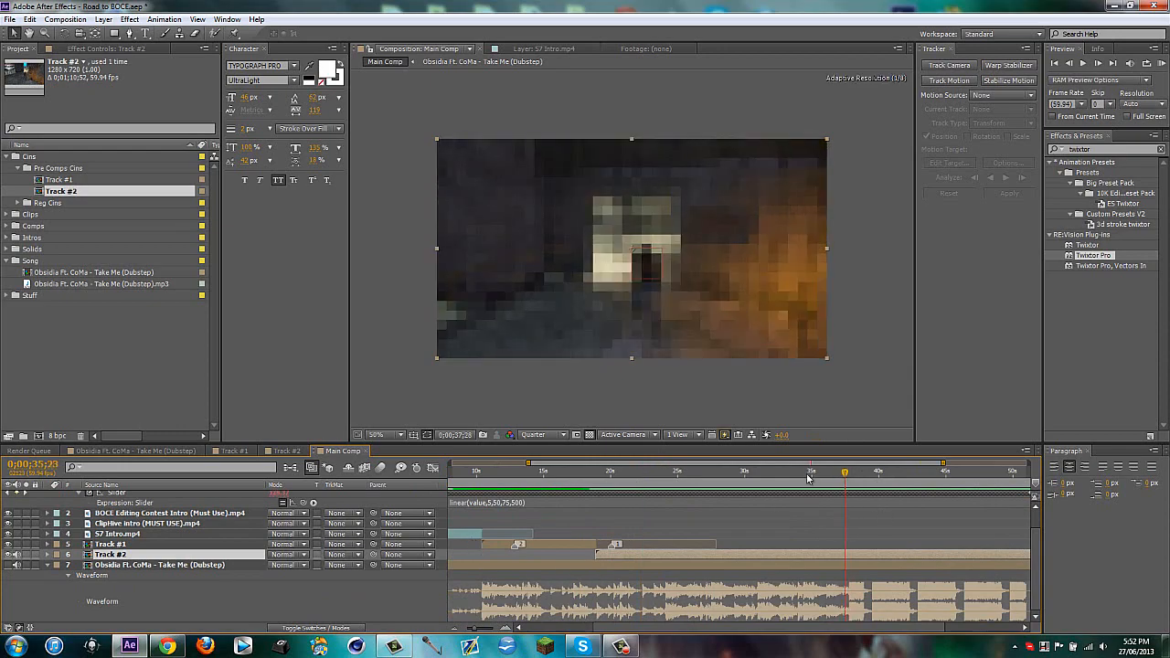
{"action": "left_click", "coordinate": [666, 473]}
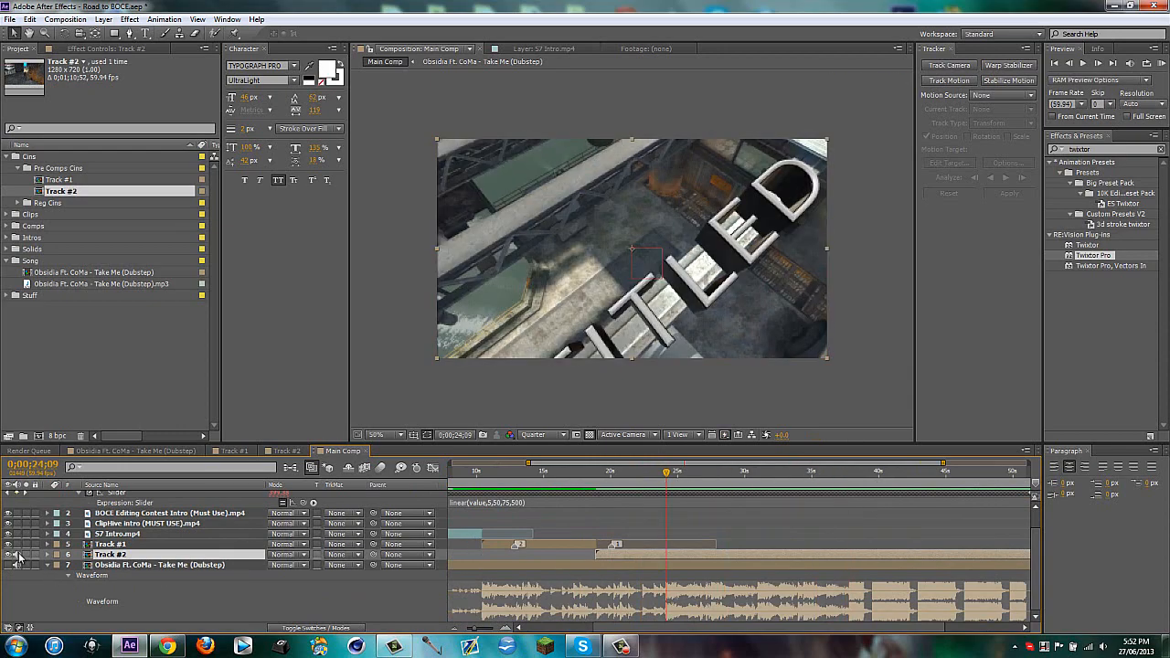
{"action": "left_click", "coordinate": [9, 555]}
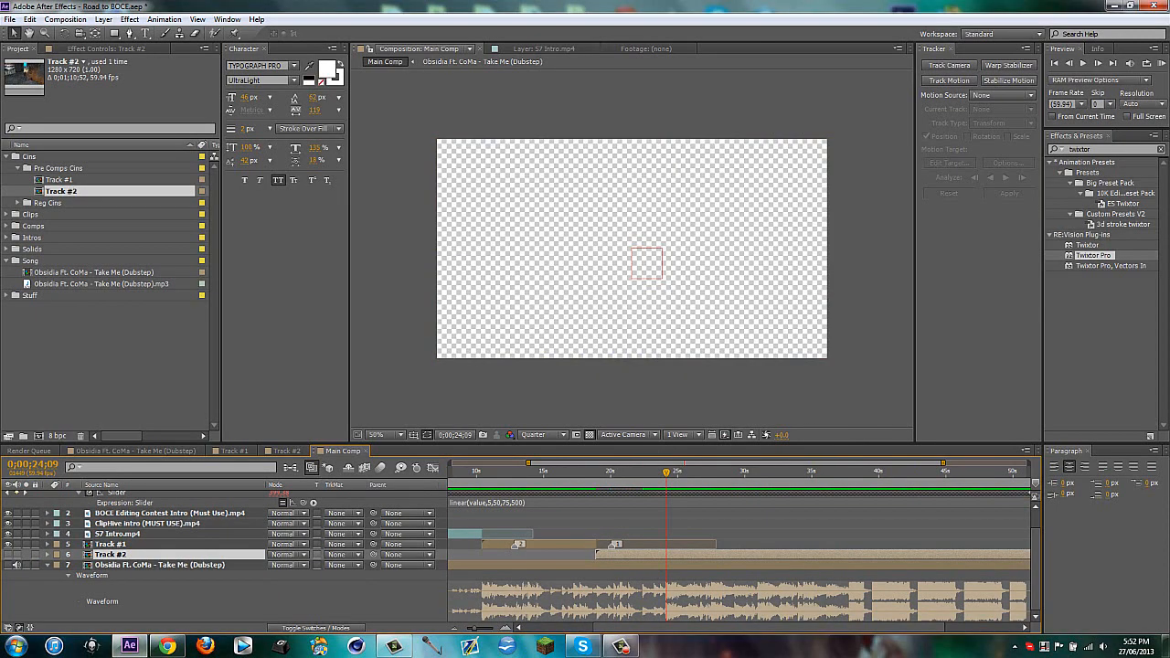
{"action": "left_click", "coordinate": [620, 646]}
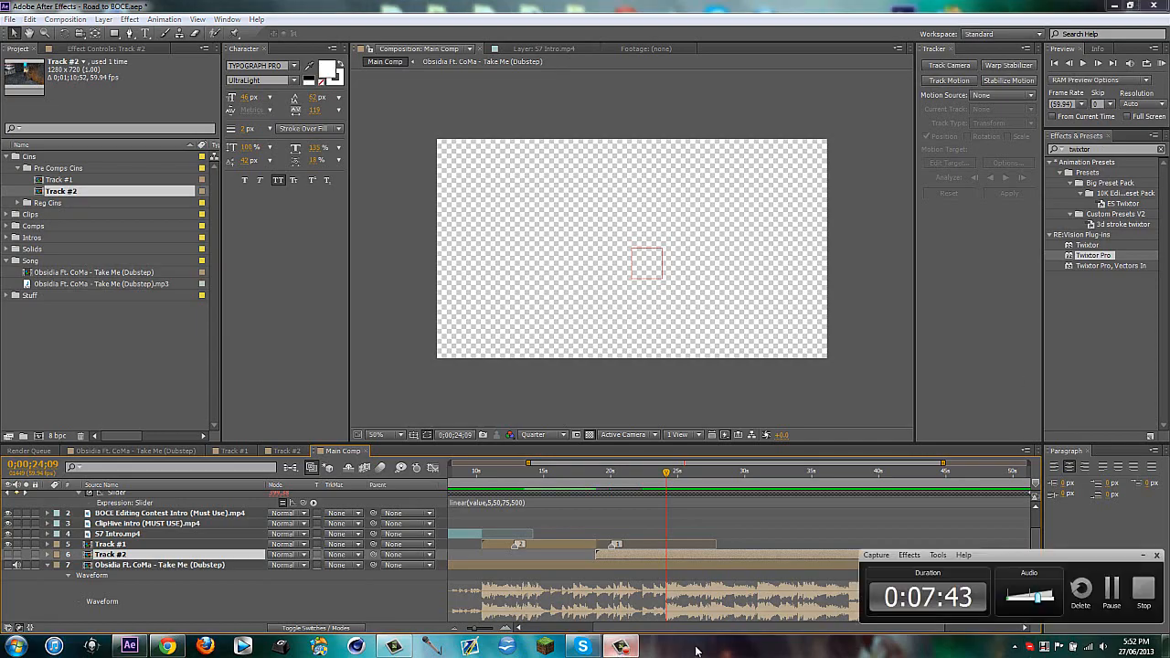
{"action": "left_click", "coordinate": [1111, 590]}
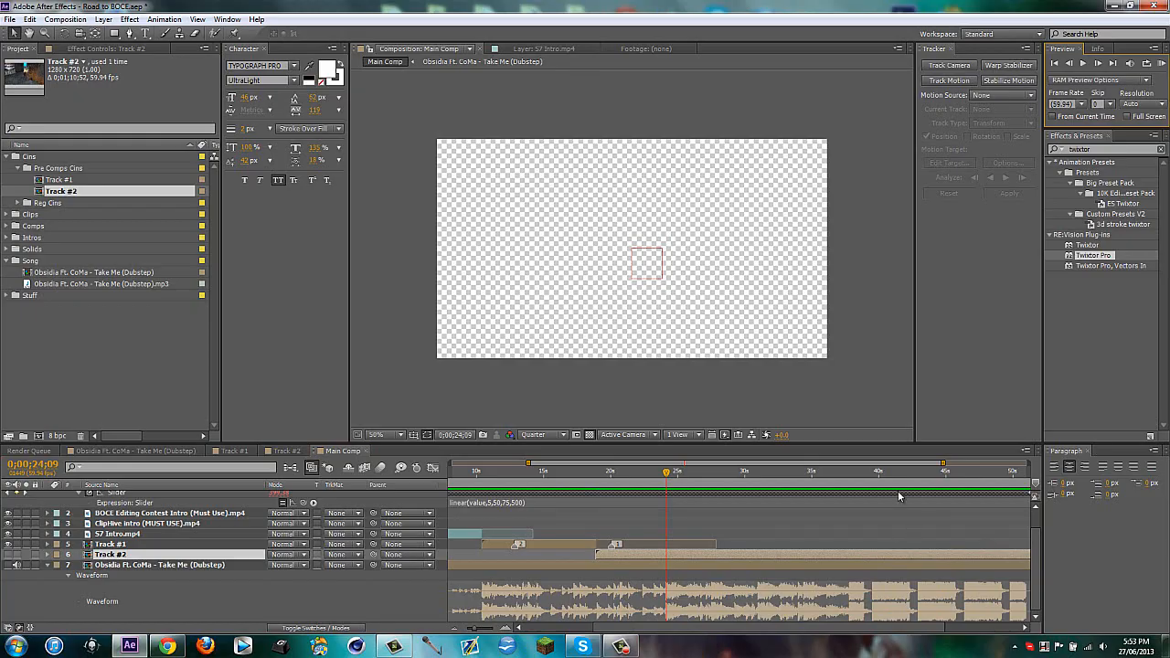
- Place composition marker 1 at 0;00;34;58 and marker 2 at 0;00;37;47
{"action": "left_click", "coordinate": [814, 474]}
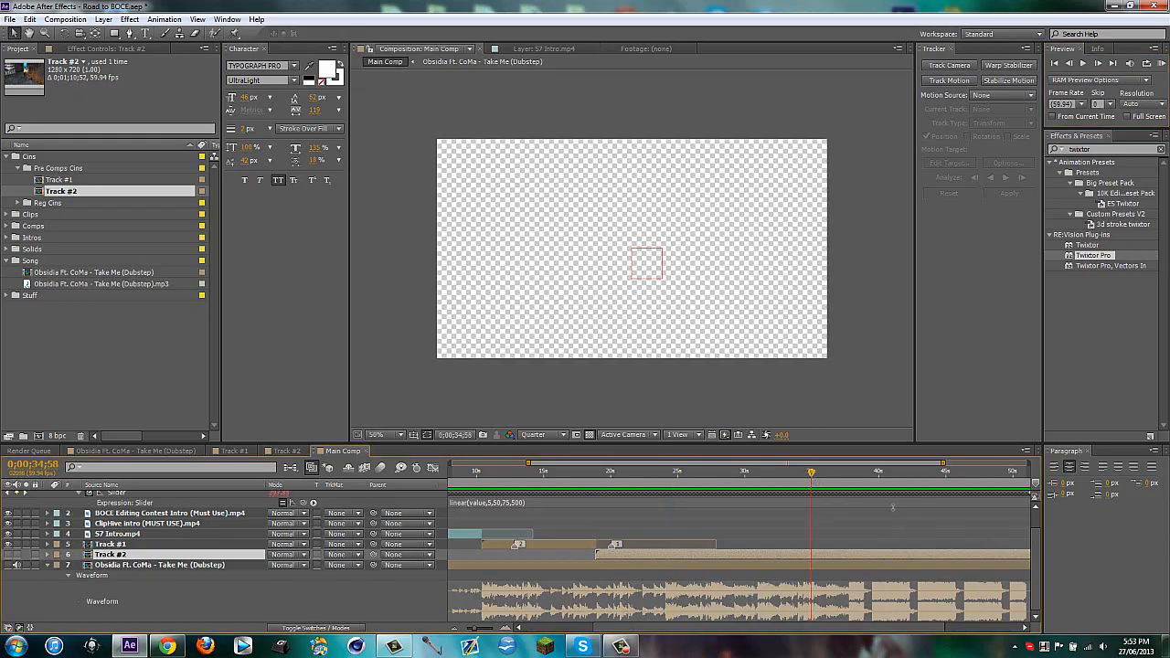
{"action": "left_click_drag", "start_coordinate": [812, 476], "coordinate": [850, 474]}
{"action": "key", "text": "shift+2"}
{"action": "scroll", "coordinate": [938, 472], "scroll_direction": "up", "scroll_amount": 1}
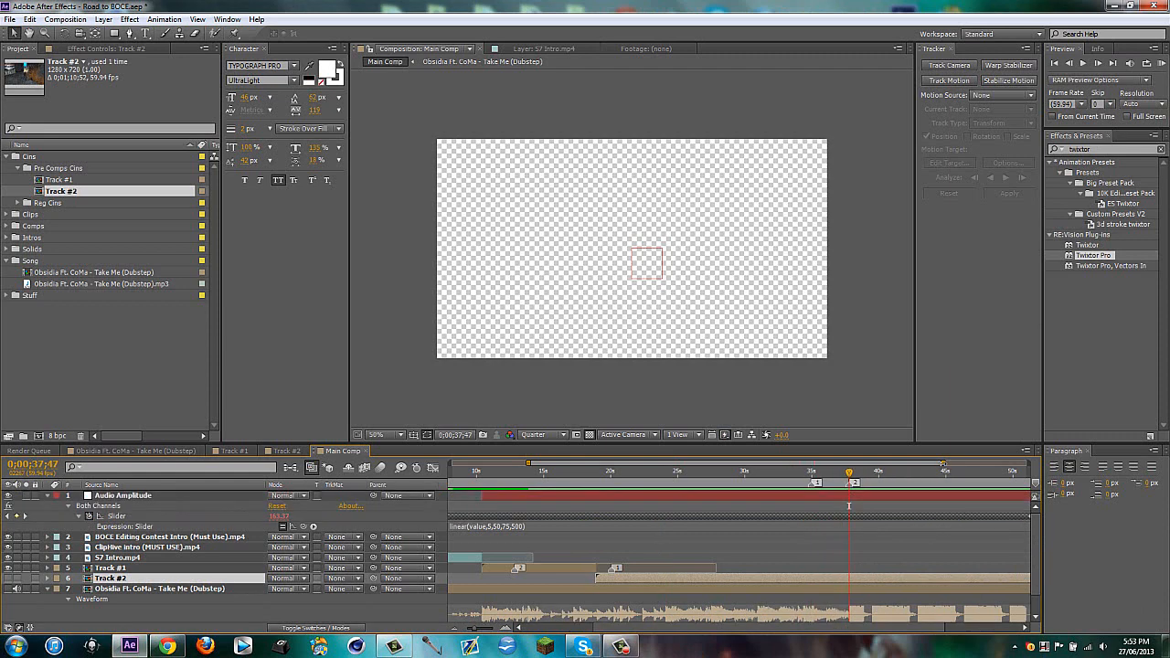
- Make Track #2 visible again and apply Twixtor Pro to it
{"action": "scroll", "coordinate": [943, 464], "scroll_direction": "down", "scroll_amount": 1}
{"action": "left_click_drag", "start_coordinate": [942, 463], "coordinate": [992, 463]}
{"action": "left_click", "coordinate": [8, 554]}
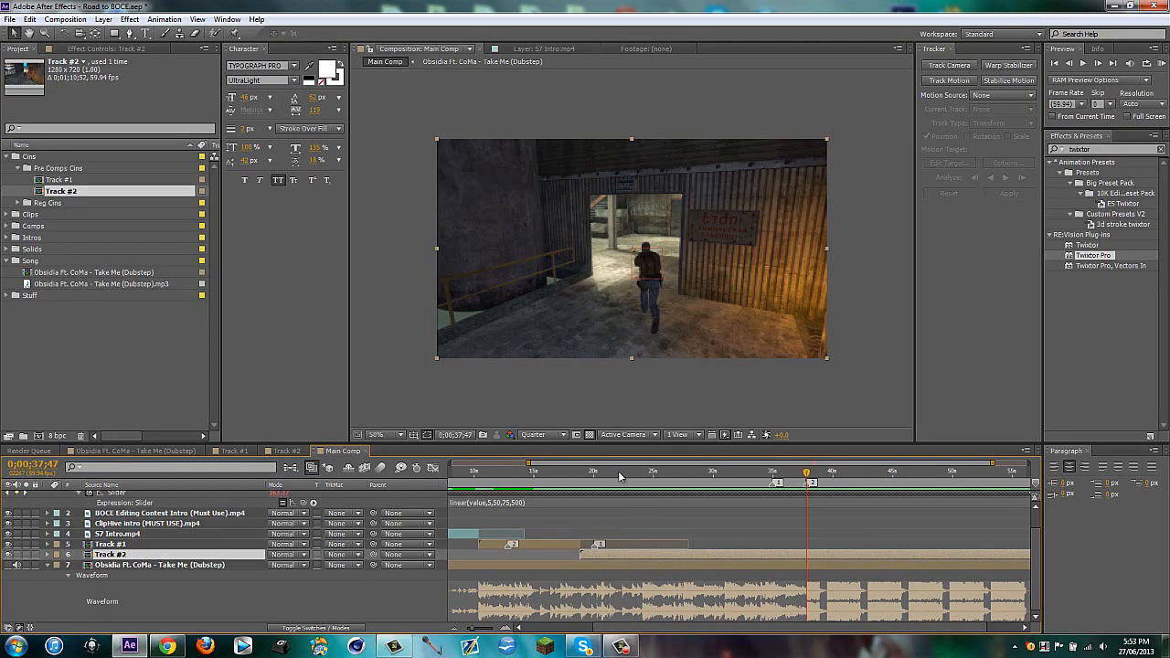
{"action": "left_click_drag", "start_coordinate": [560, 425], "coordinate": [563, 431]}
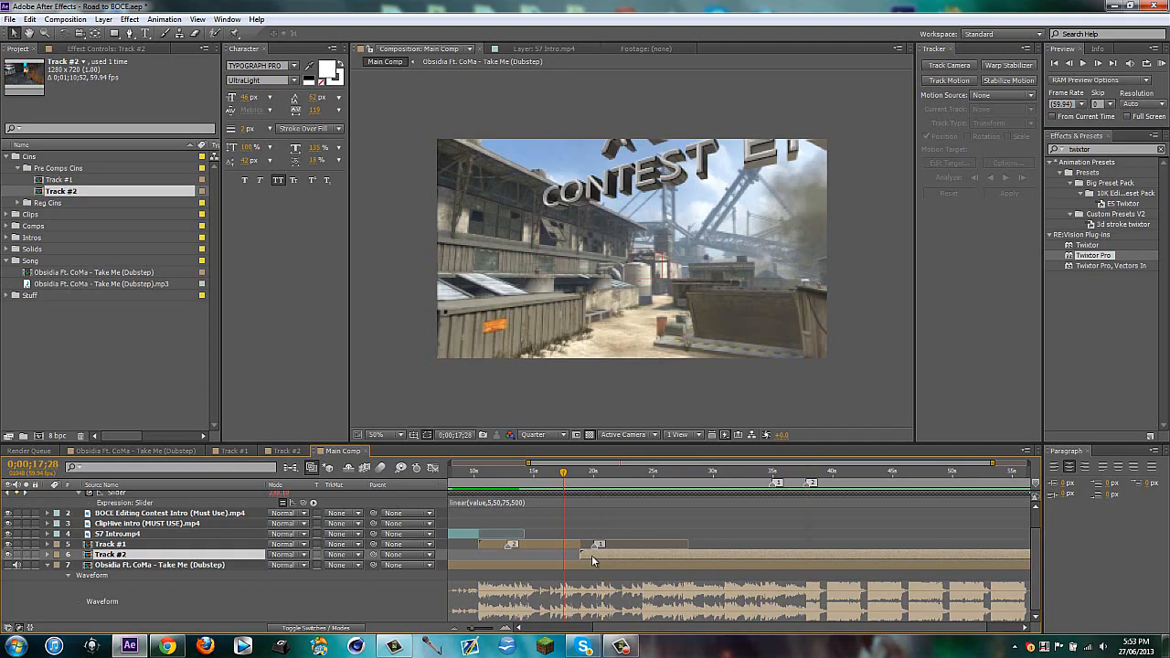
{"action": "key", "text": "i"}
{"action": "left_click_drag", "start_coordinate": [1092, 256], "coordinate": [603, 554]}
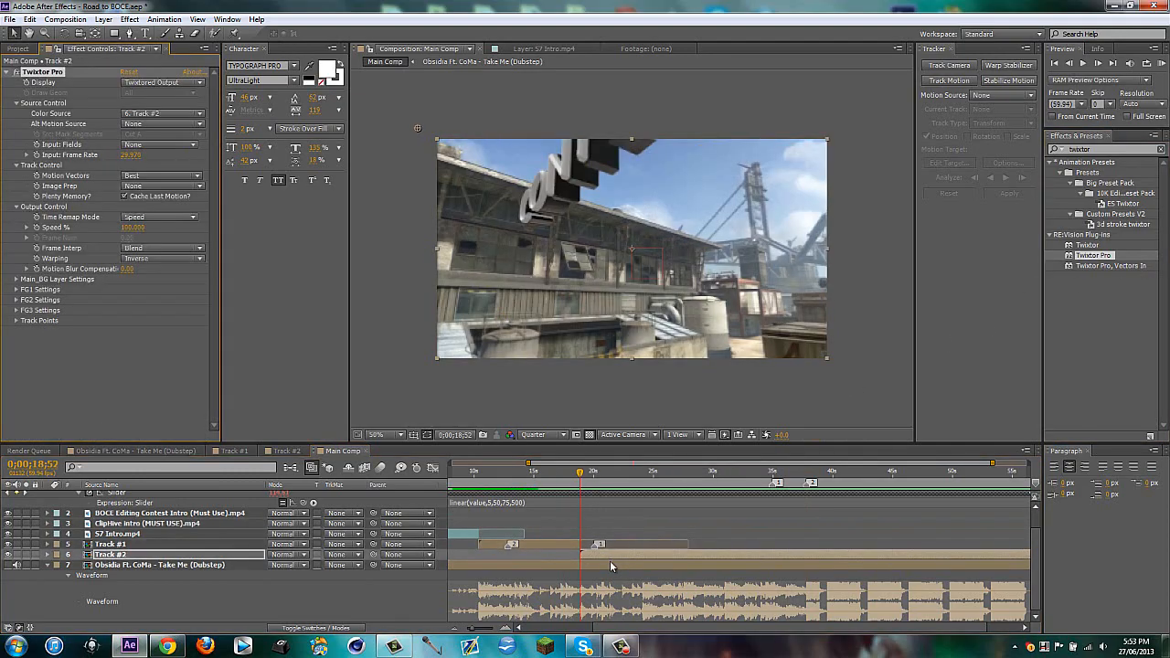
- Set Track #2's Twixtor Pro to a 59.94 input frame rate, Inverse w/ Smart Blend warping and Contrast/Edge Enhance image prep
{"action": "key", "text": "Page_Down"}
{"action": "key", "text": "Page_Down"}
{"action": "key", "text": "Page_Down"}
{"action": "key", "text": "Page_Down"}
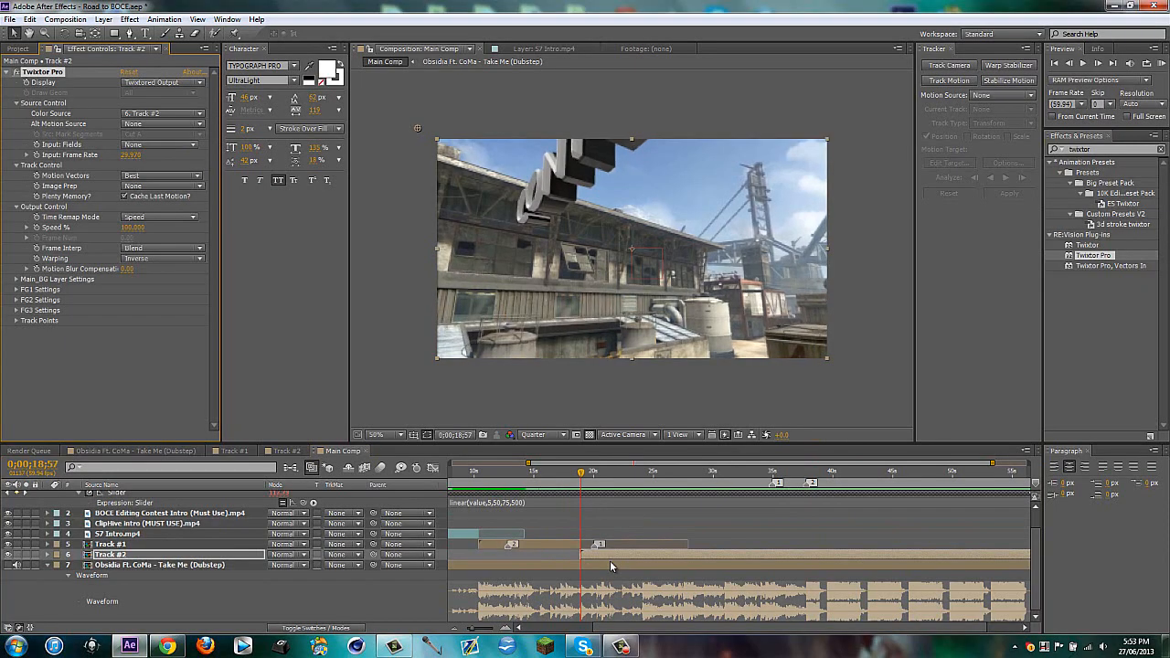
{"action": "key", "text": "Page_Down"}
{"action": "key", "text": "Page_Down"}
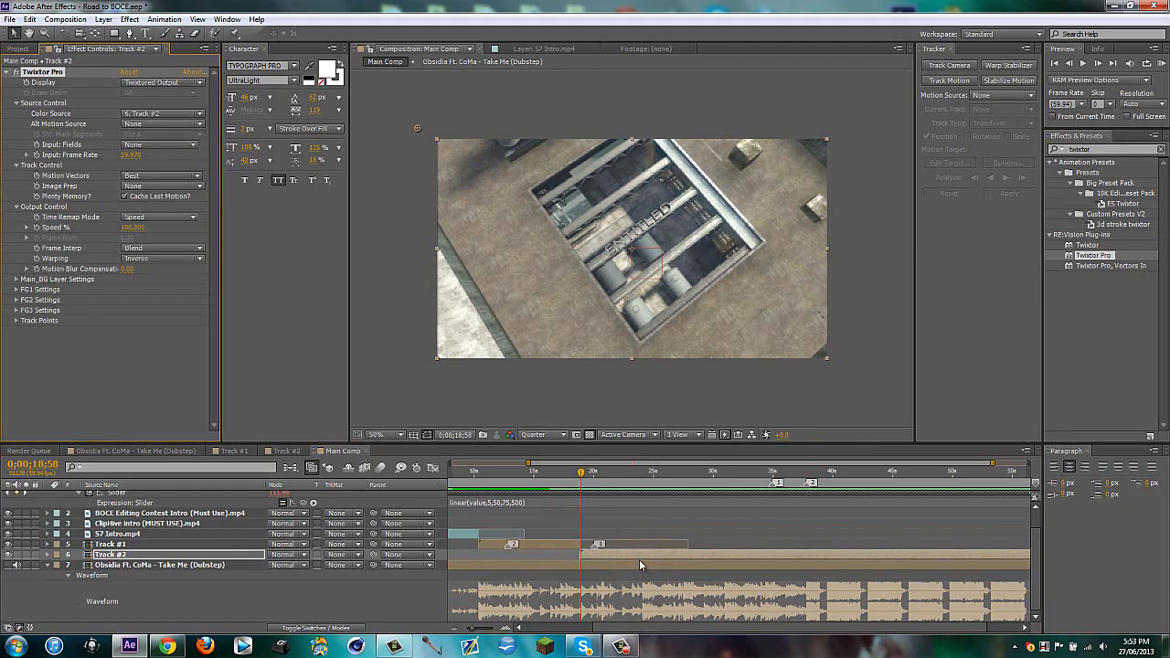
{"action": "left_click", "coordinate": [133, 155]}
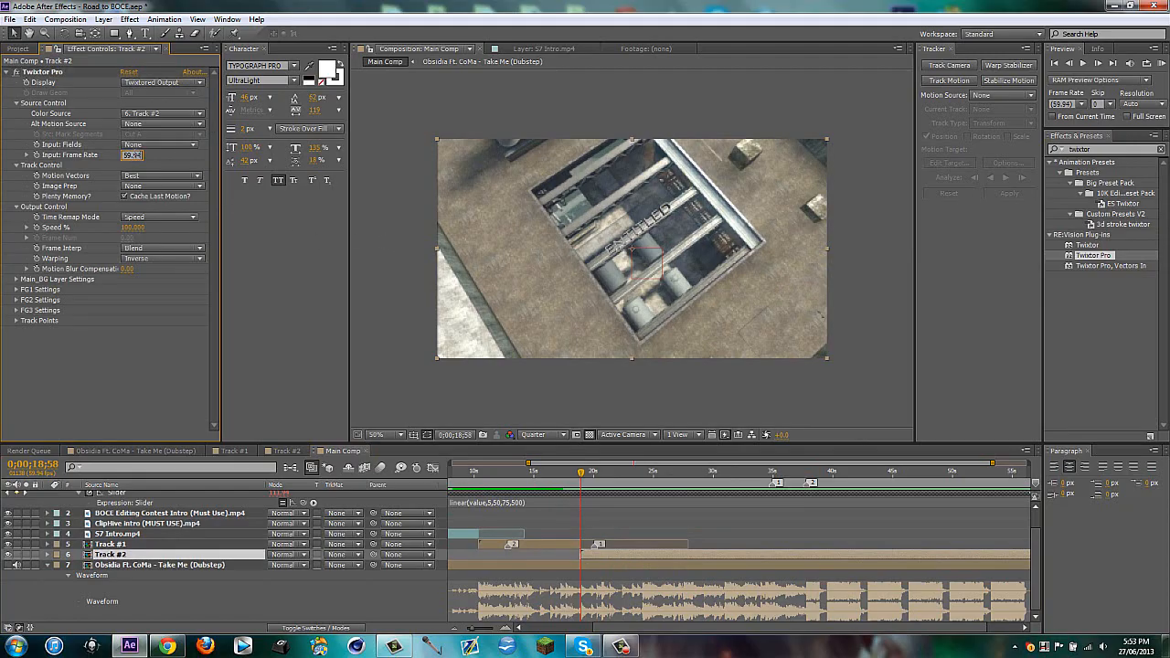
{"action": "key", "text": "Return"}
{"action": "left_click", "coordinate": [153, 260]}
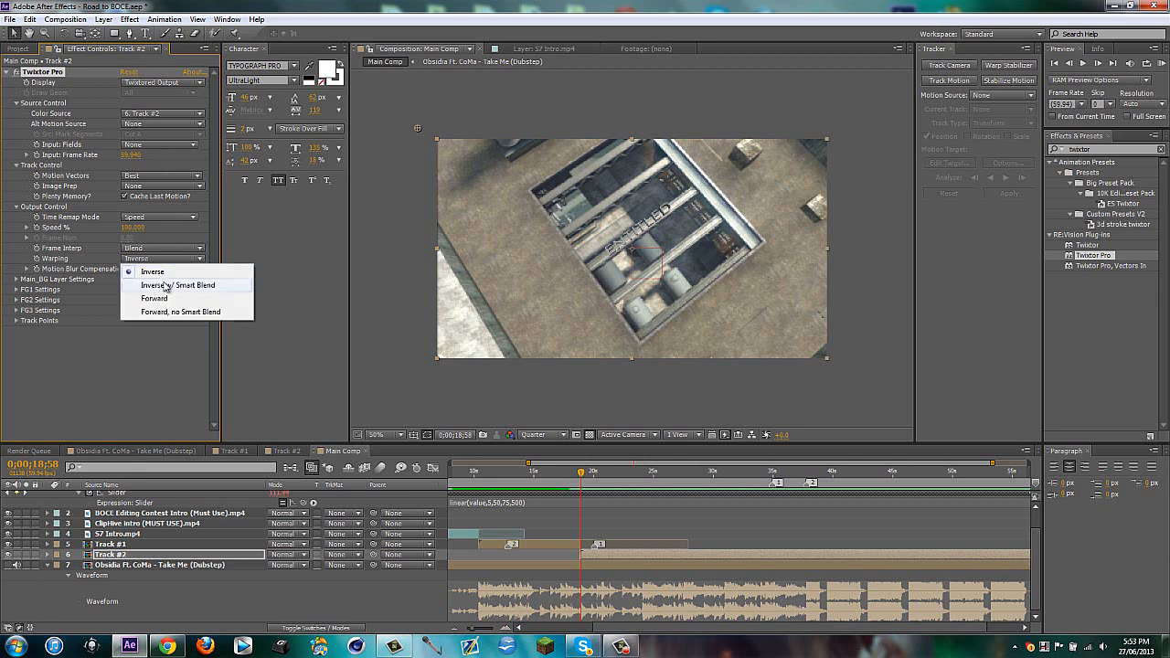
{"action": "left_click", "coordinate": [164, 285]}
{"action": "left_click", "coordinate": [156, 186]}
{"action": "left_click", "coordinate": [151, 202]}
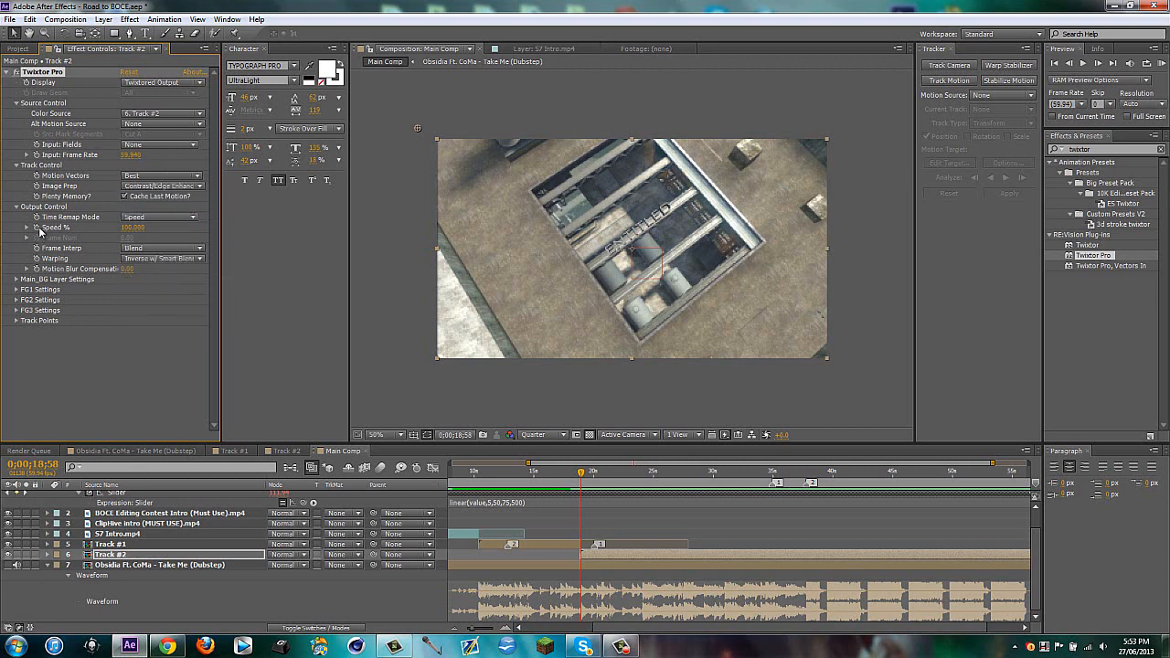
{"action": "left_click", "coordinate": [36, 227], "text": "alt"}
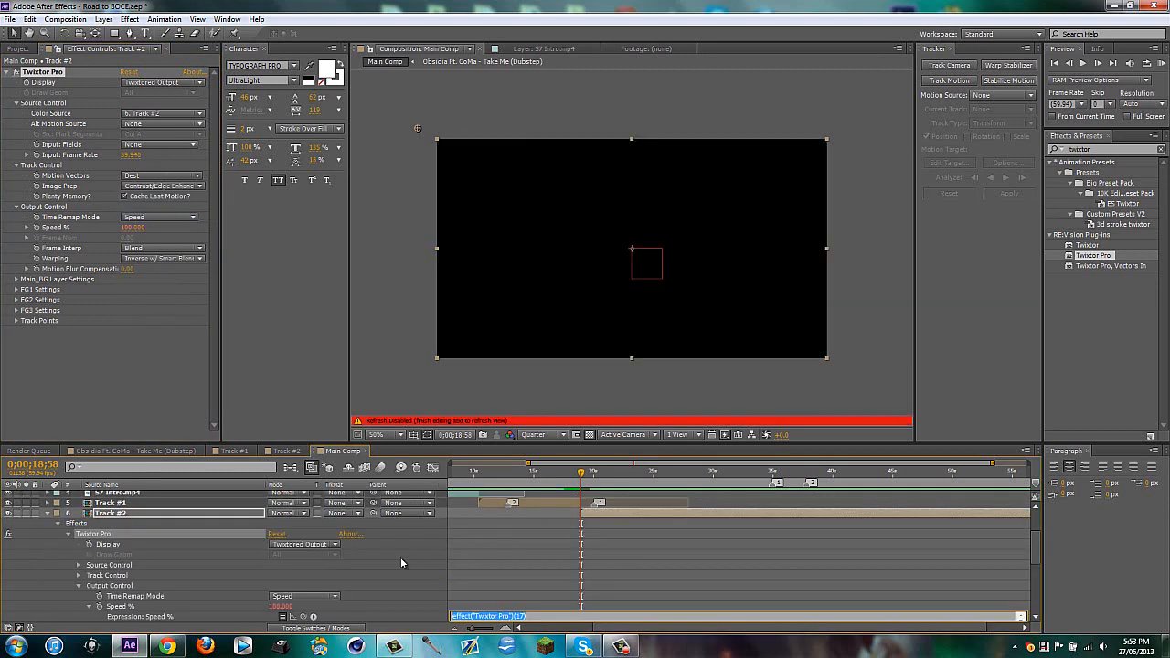
{"action": "left_click_drag", "start_coordinate": [302, 605], "coordinate": [156, 496]}
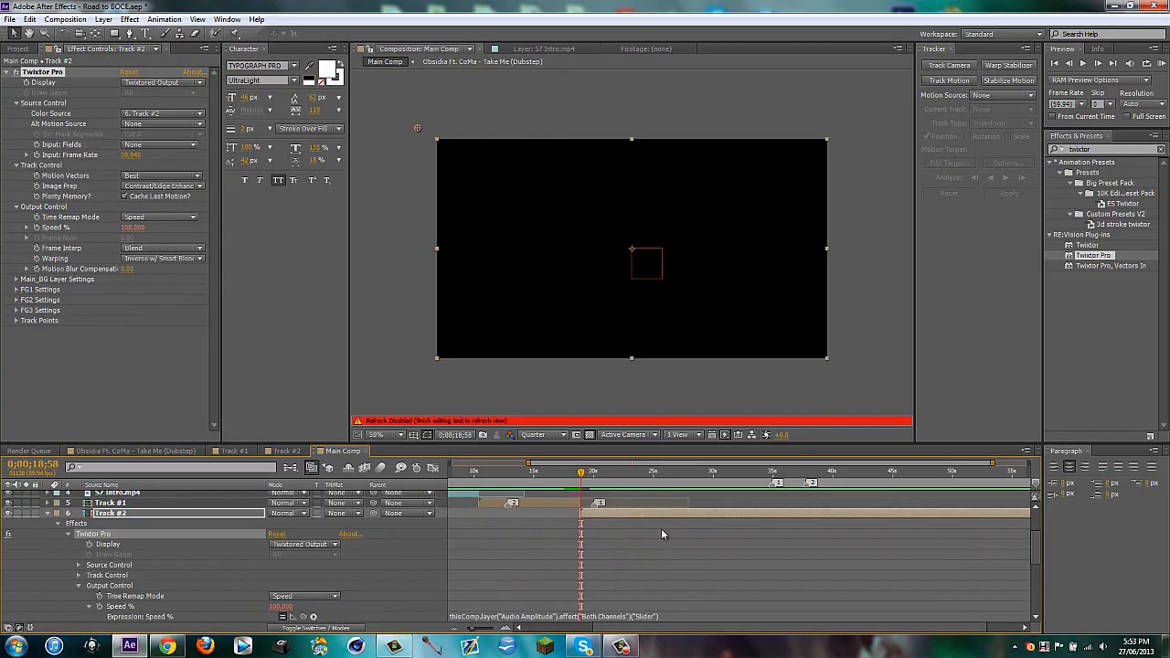
{"action": "type", "text": "u"}
{"action": "left_click", "coordinate": [185, 584]}
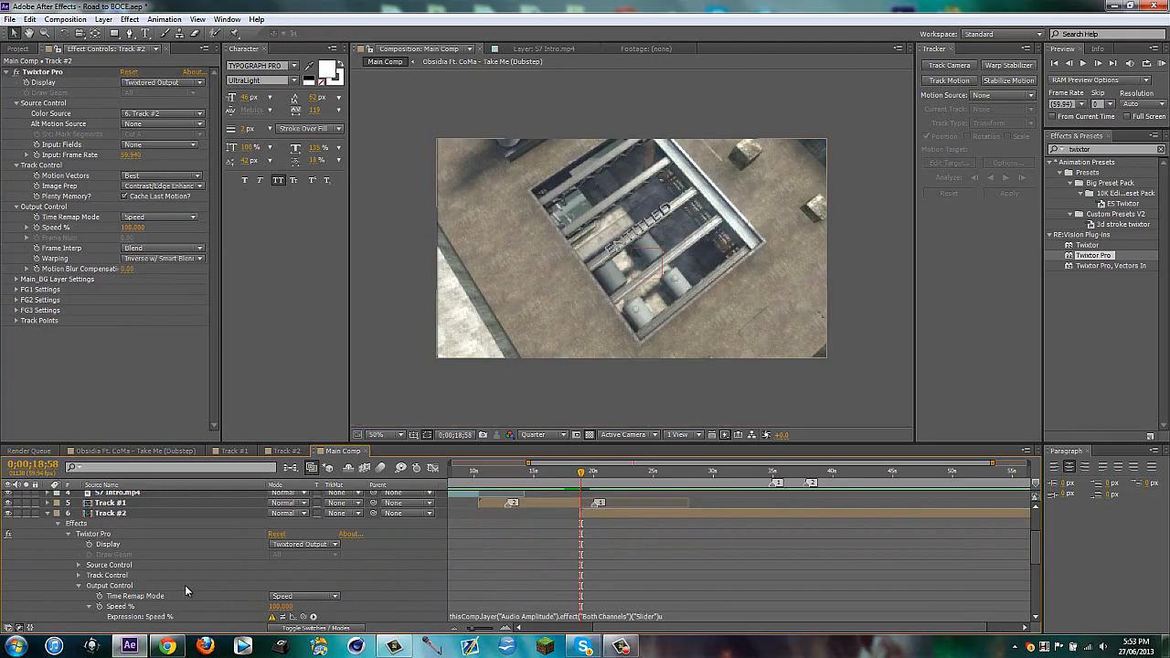
{"action": "left_click", "coordinate": [634, 361]}
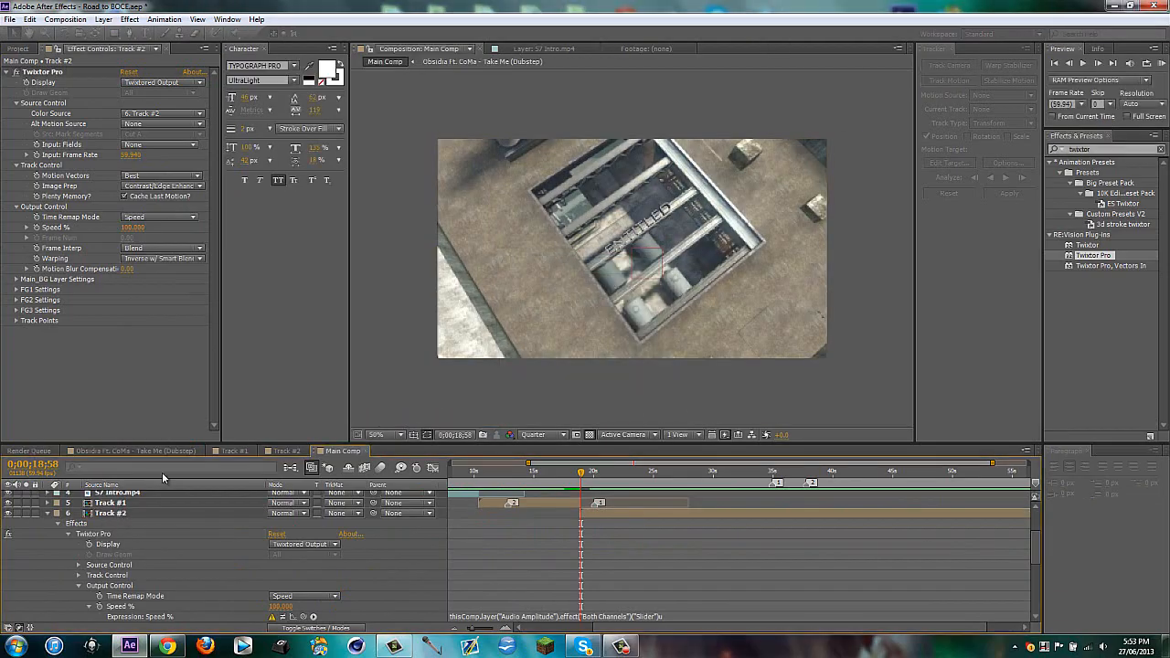
{"action": "scroll", "coordinate": [426, 603], "scroll_direction": "up", "scroll_amount": 3}
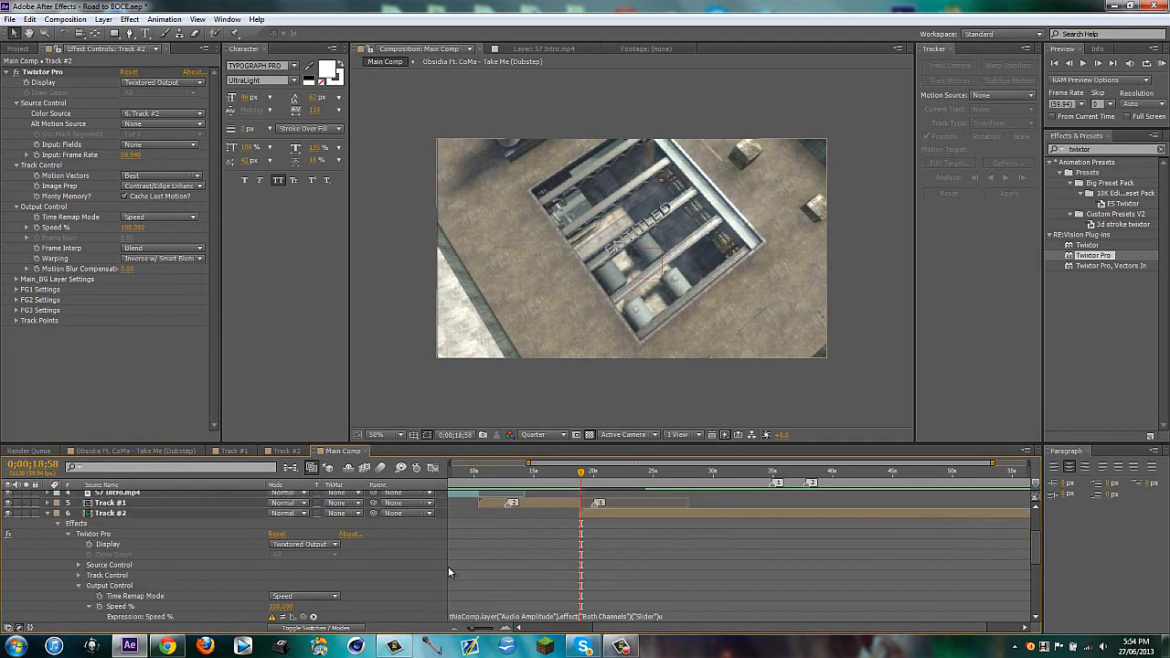
{"action": "scroll", "coordinate": [601, 507], "scroll_direction": "down", "scroll_amount": 3}
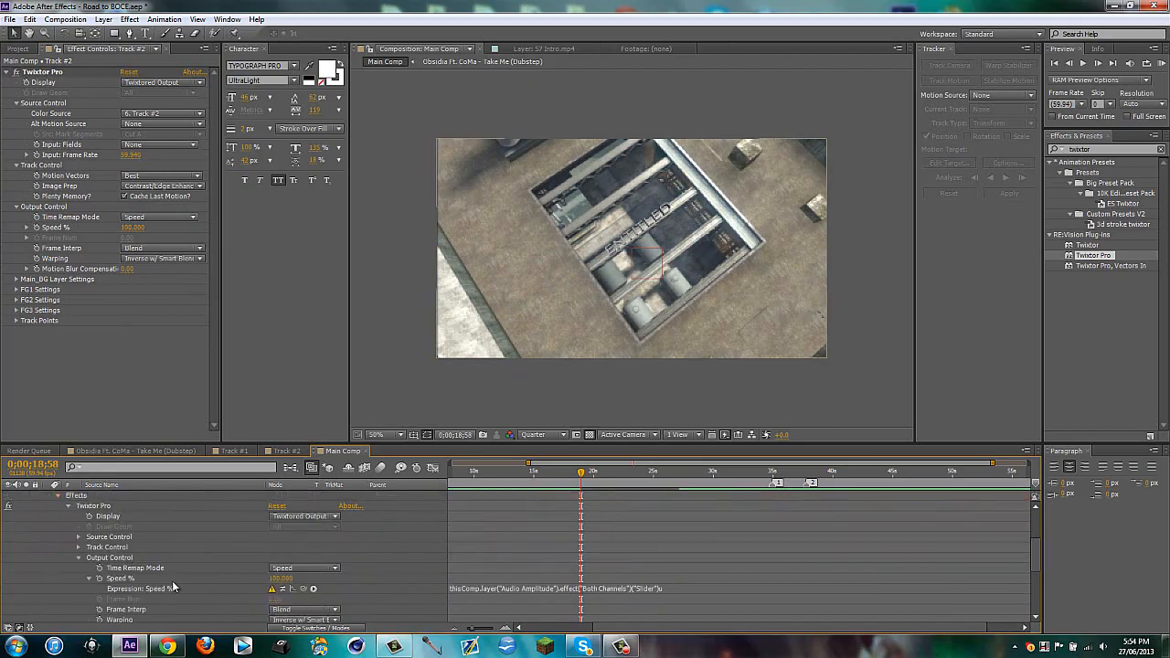
{"action": "left_click", "coordinate": [98, 579], "text": "alt"}
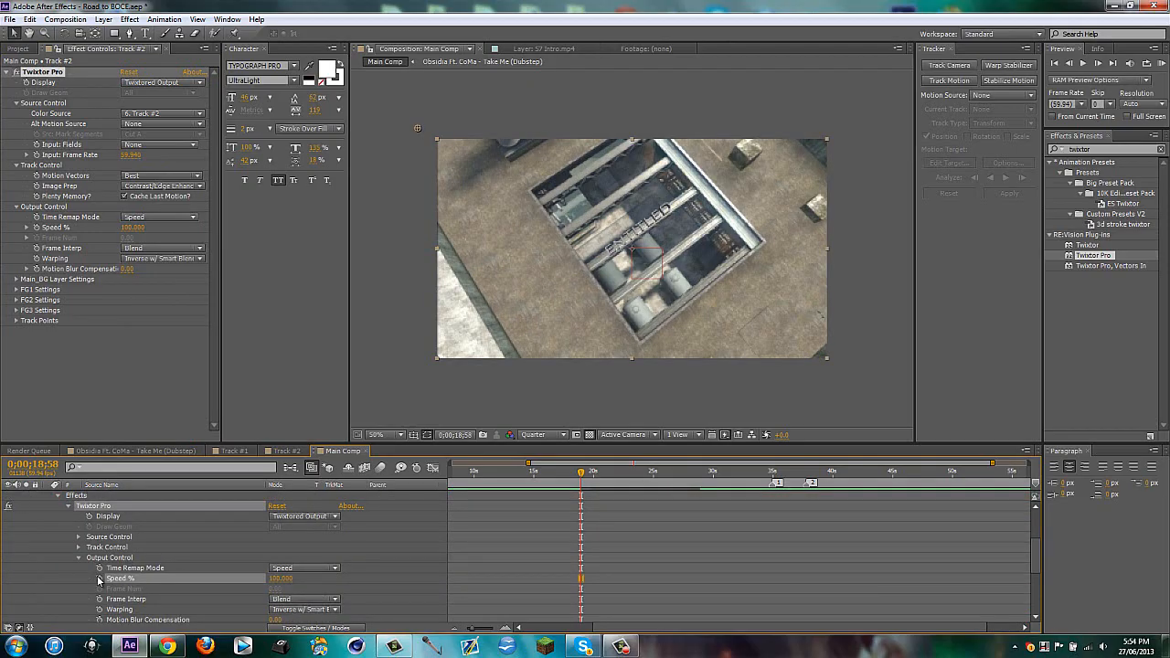
- Link Track #2's Twixtor Speed % by expression to Audio Amplitude's Both Channels slider, and collapse Track #2's properties
{"action": "left_click", "coordinate": [98, 579], "text": "alt"}
{"action": "left_click_drag", "start_coordinate": [314, 590], "coordinate": [142, 521]}
{"action": "left_click", "coordinate": [50, 559]}
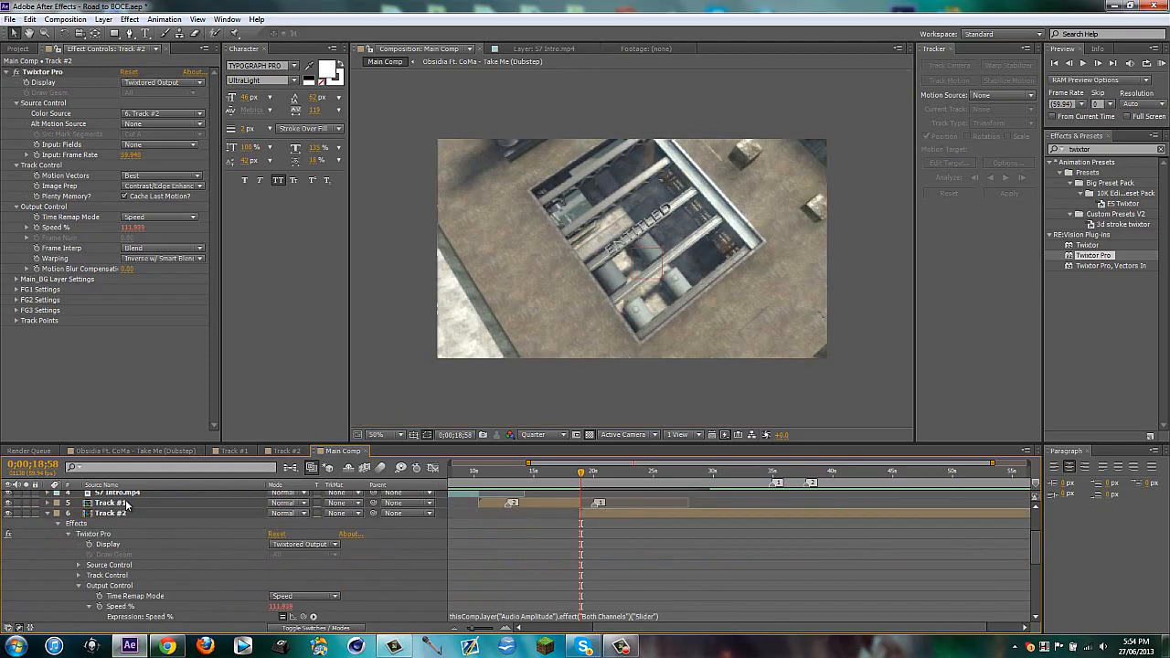
{"action": "left_click", "coordinate": [123, 514]}
{"action": "key", "text": "u"}
{"action": "key", "text": "u"}
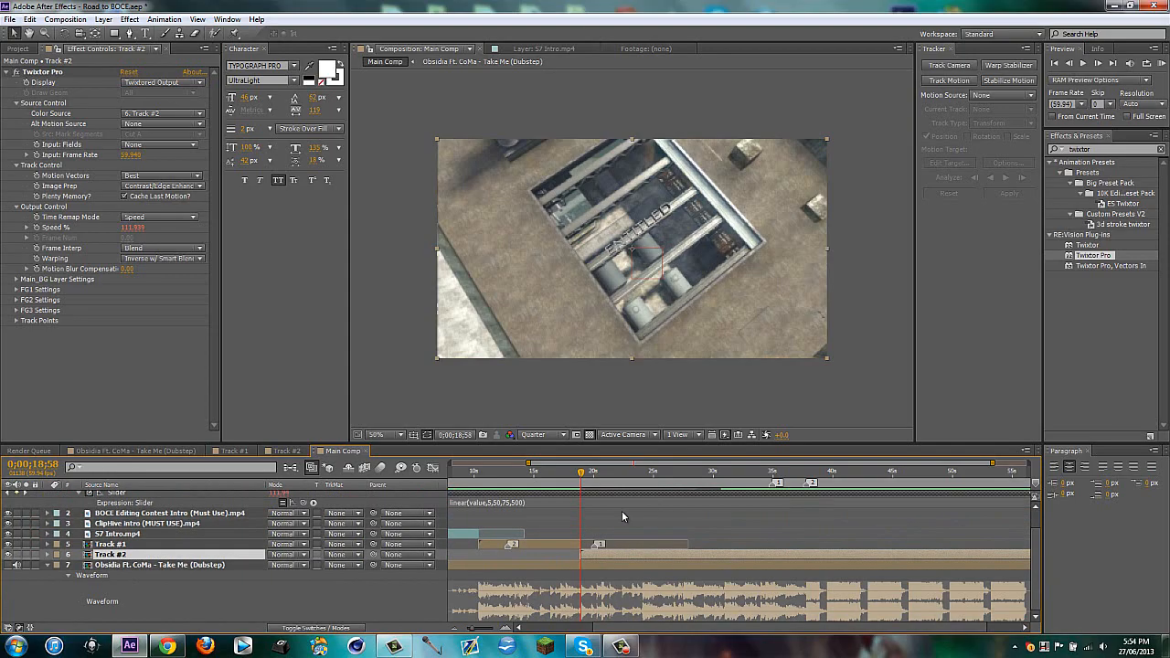
- Split the Audio Amplitude layer at 0;00;18;52, where Track #2 starts, and collapse the earlier part's properties
{"action": "left_click_drag", "start_coordinate": [636, 487], "coordinate": [775, 477]}
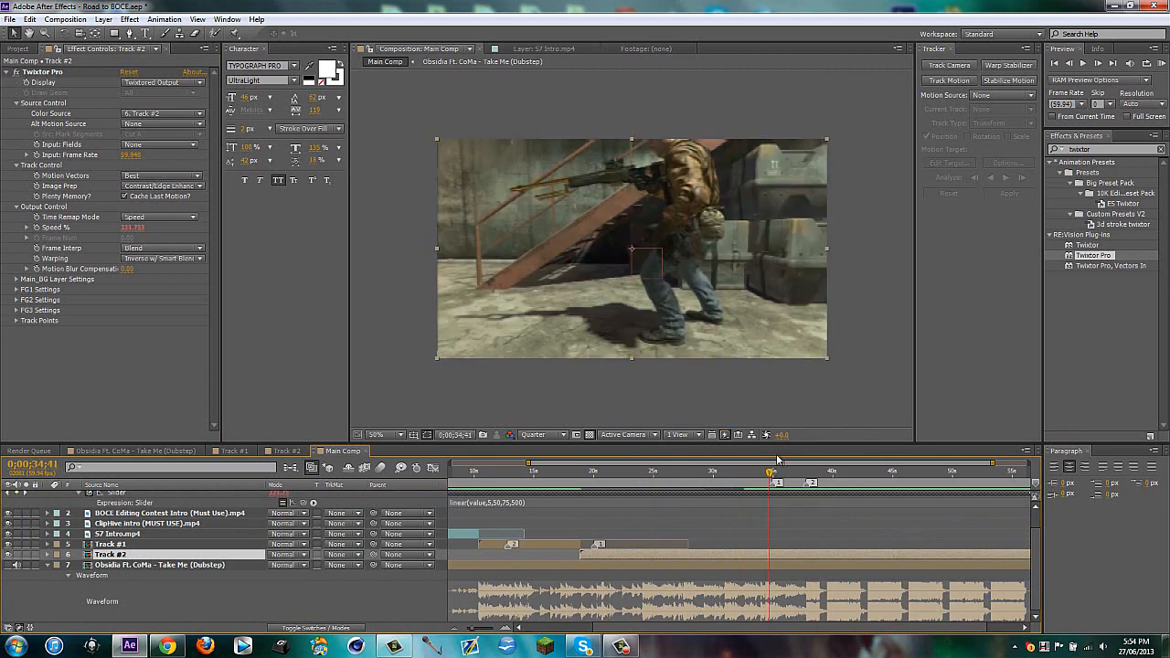
{"action": "key", "text": "i"}
{"action": "scroll", "coordinate": [602, 540], "scroll_direction": "up", "scroll_amount": 1}
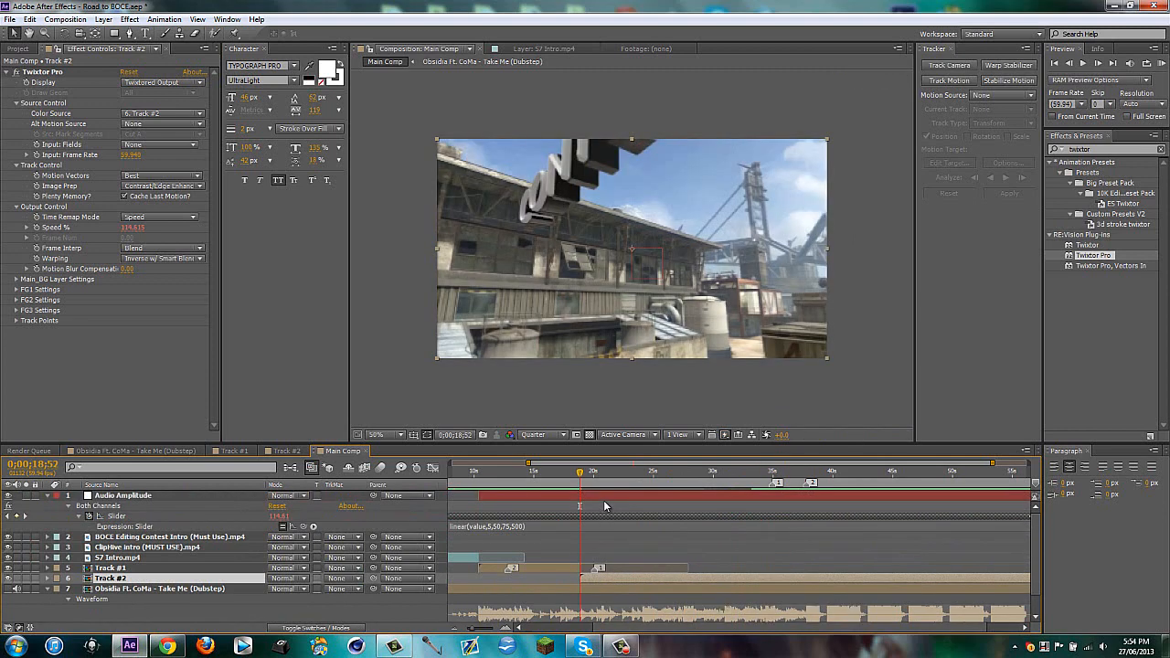
{"action": "left_click", "coordinate": [603, 500]}
{"action": "key", "text": "ctrl+shift+d"}
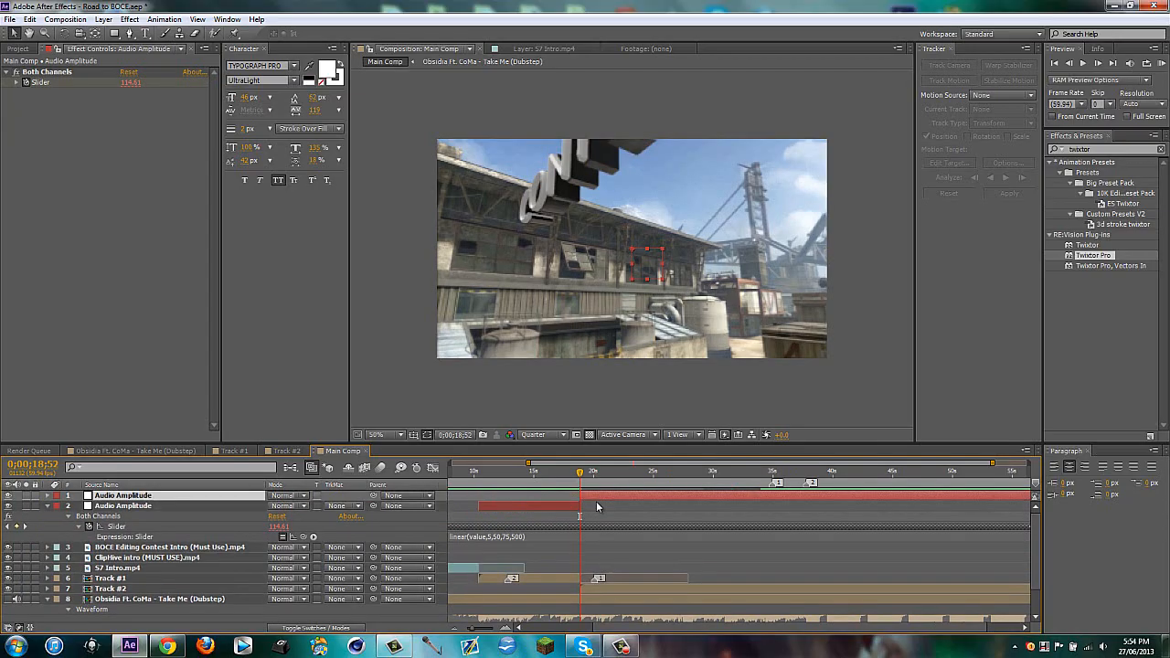
{"action": "left_click", "coordinate": [553, 504]}
{"action": "key", "text": "u"}
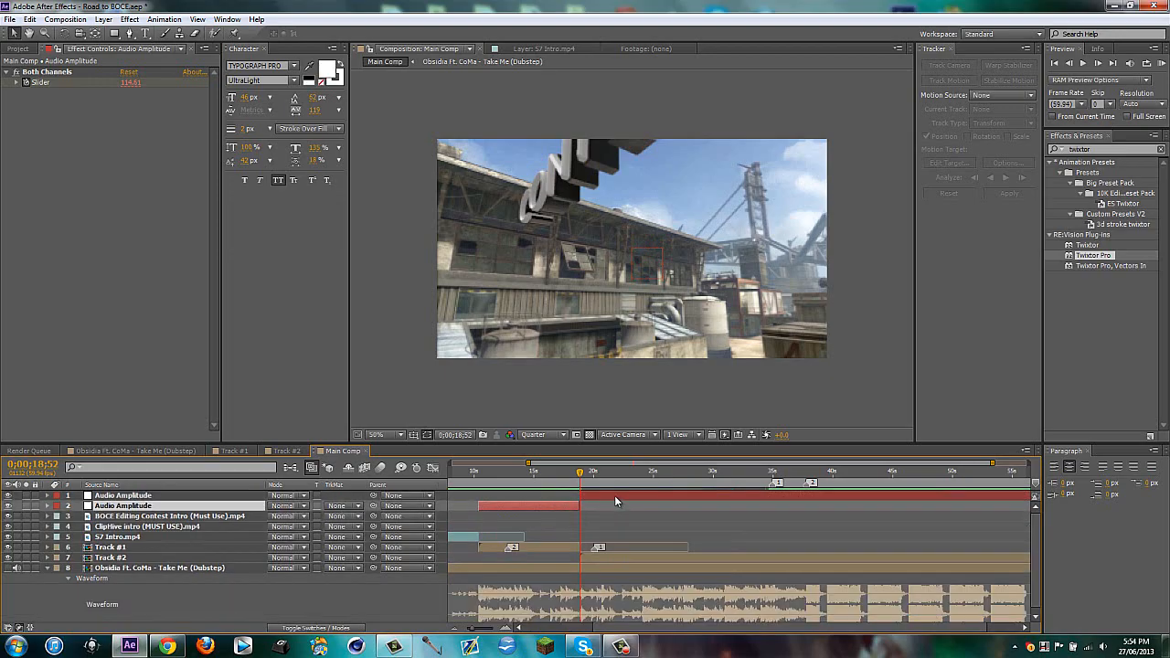
{"action": "left_click", "coordinate": [614, 497]}
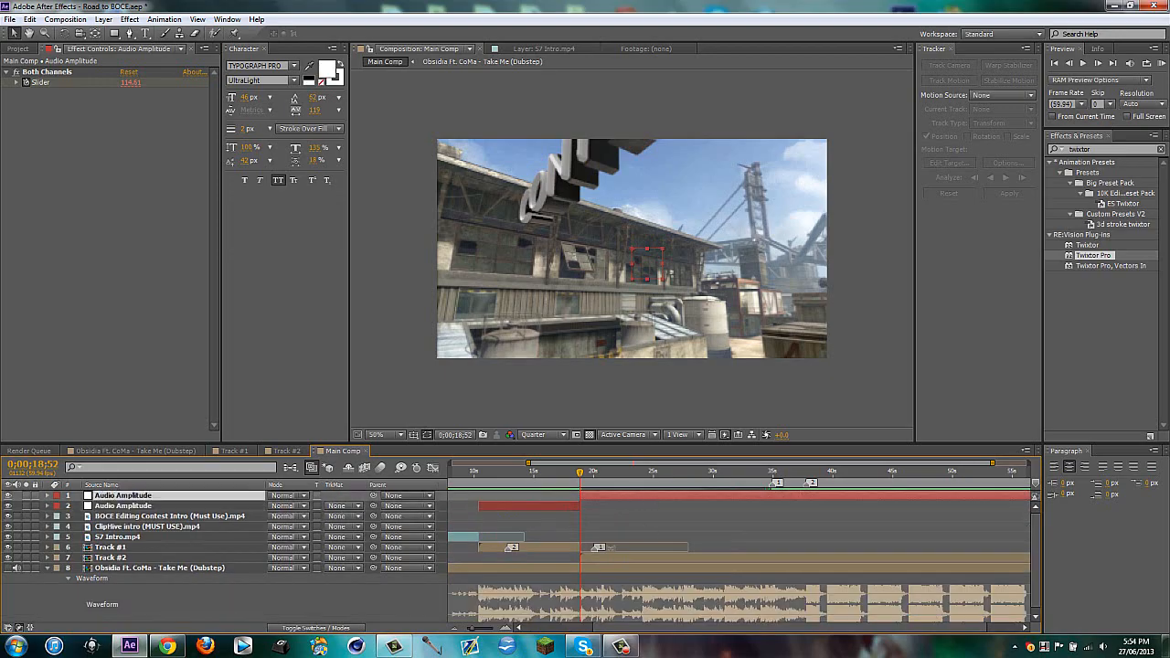
- Remove the expression from Track #2's Twixtor Pro Speed %
{"action": "left_click", "coordinate": [141, 558]}
{"action": "key", "text": "u"}
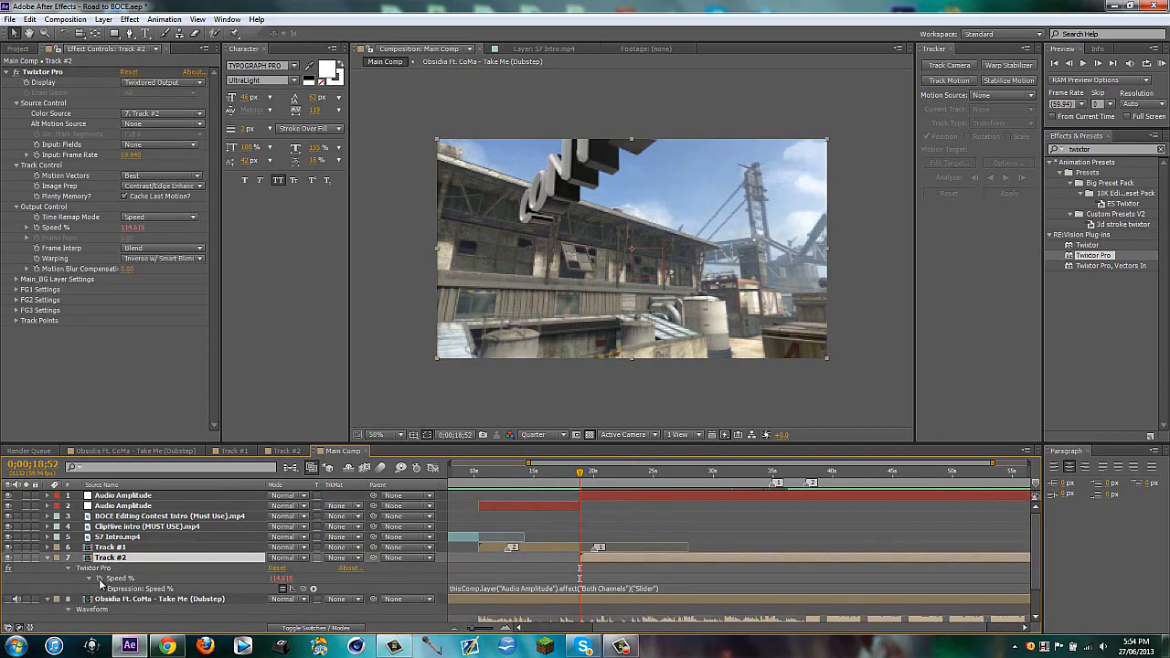
{"action": "left_click", "coordinate": [99, 579], "text": "alt"}
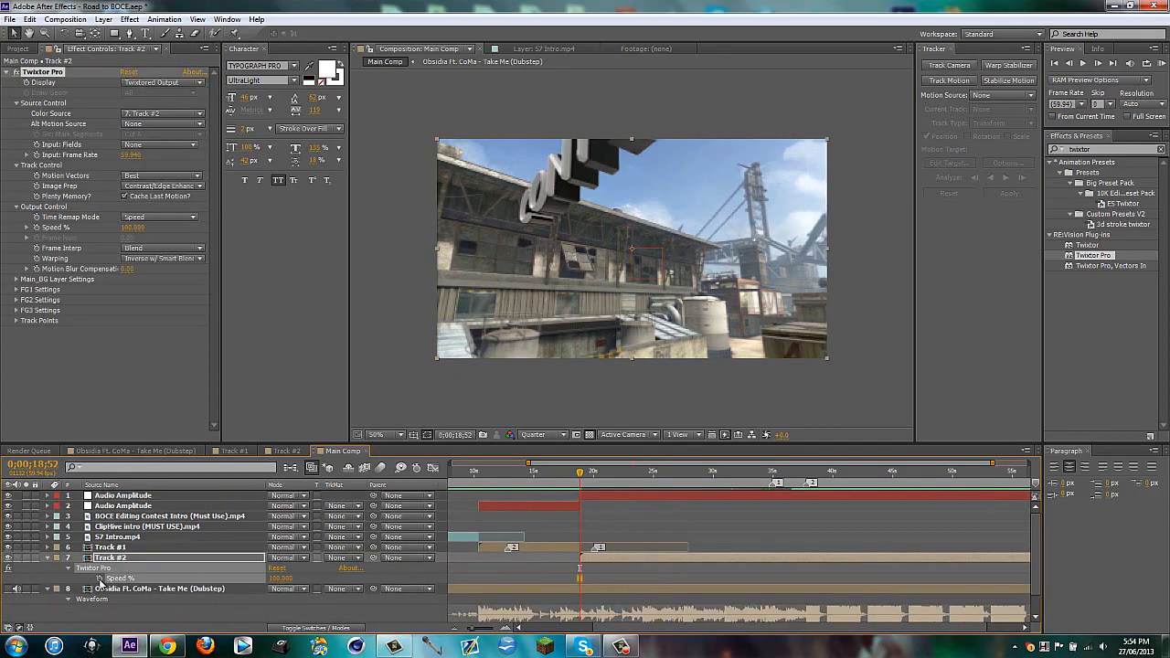
- Link Track #2's Twixtor Speed % by expression to Audio Amplitude 2's Both Channels slider, and collapse Track #2's properties
{"action": "left_click", "coordinate": [606, 495]}
{"action": "key", "text": "e"}
{"action": "key", "text": "e"}
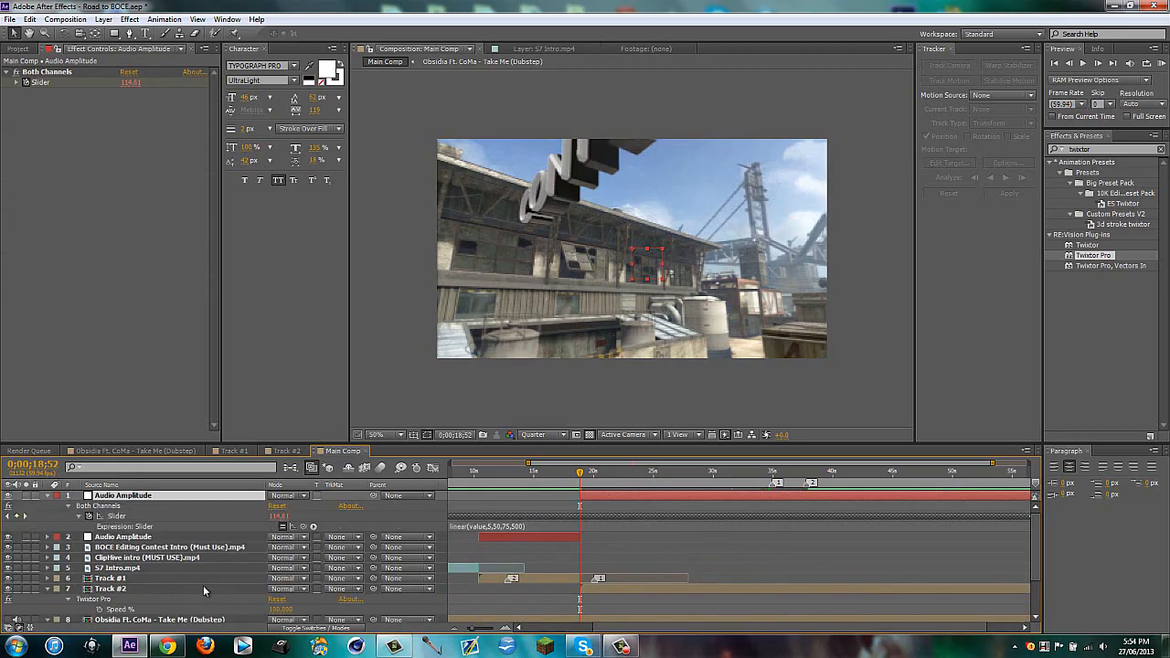
{"action": "left_click", "coordinate": [99, 609], "text": "alt"}
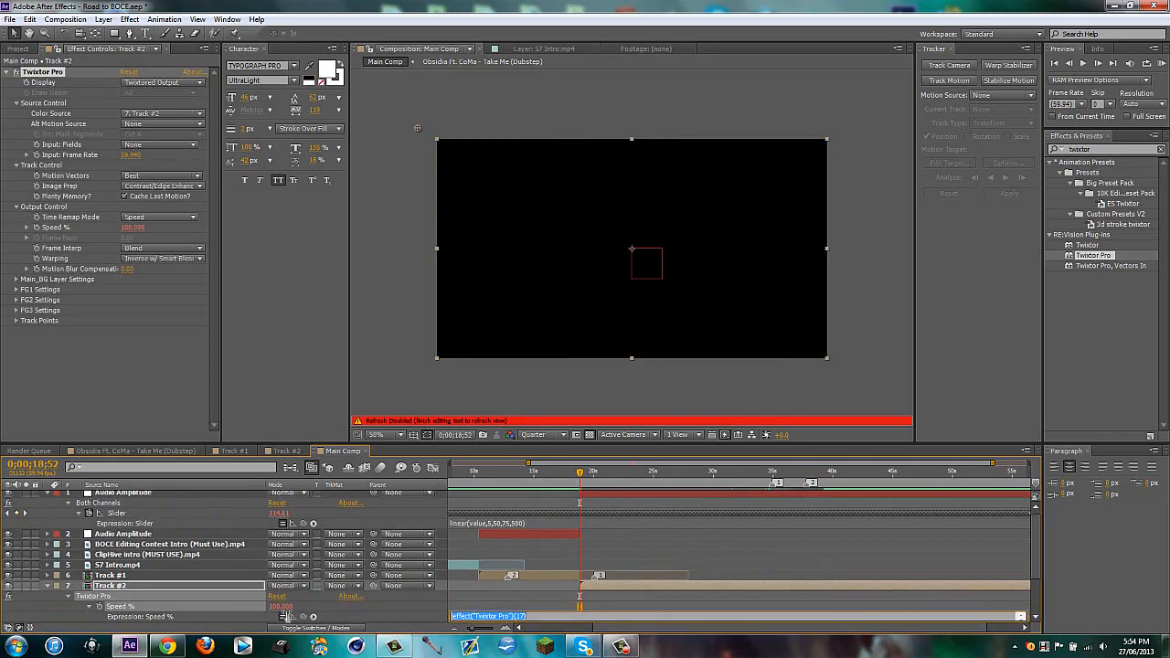
{"action": "left_click_drag", "start_coordinate": [302, 616], "coordinate": [116, 512]}
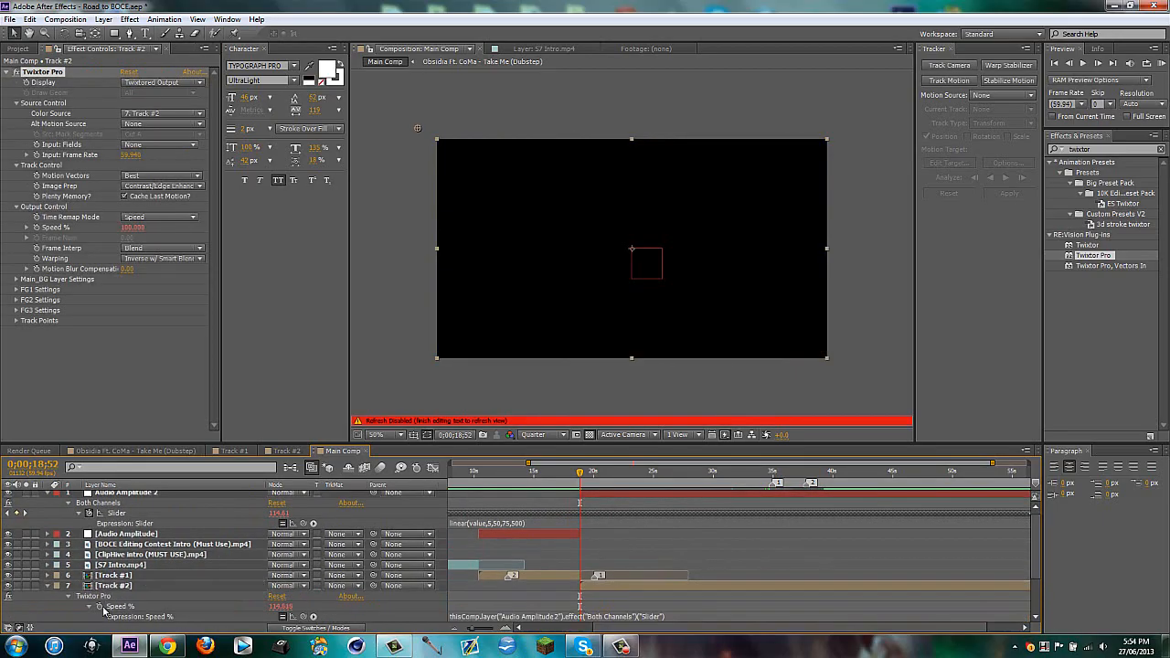
{"action": "left_click", "coordinate": [593, 596]}
{"action": "left_click", "coordinate": [591, 593]}
{"action": "key", "text": "u"}
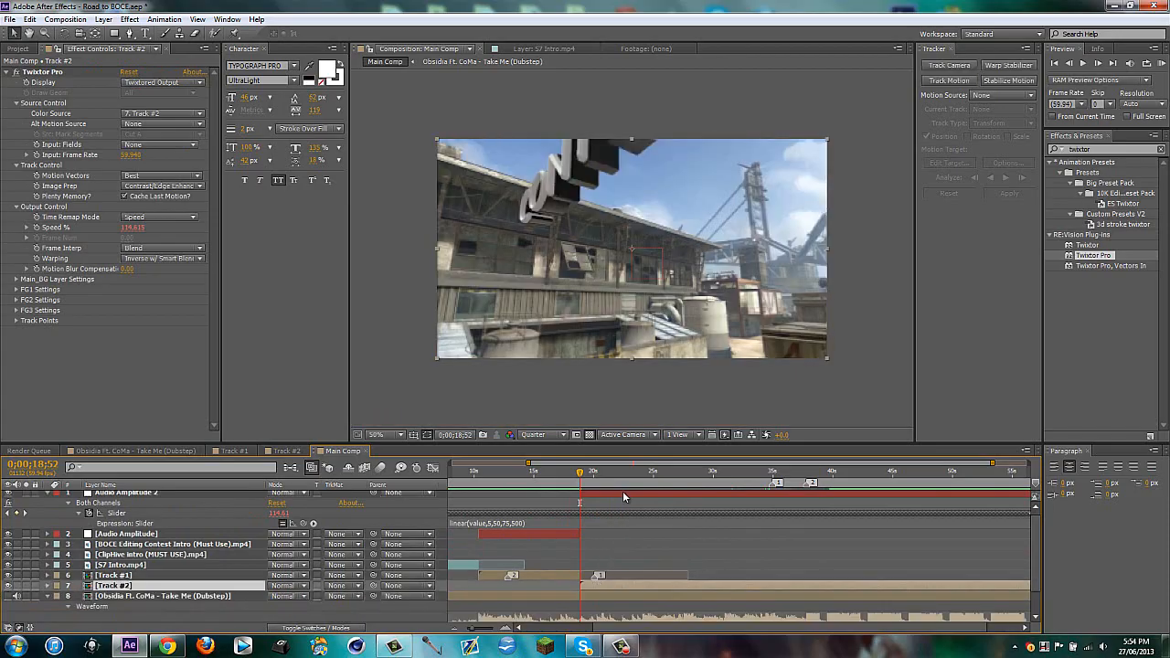
- Go to composition marker 1 and change Audio Amplitude 2's slider expression to linear(value,5,50,150,700)
{"action": "key", "text": "1"}
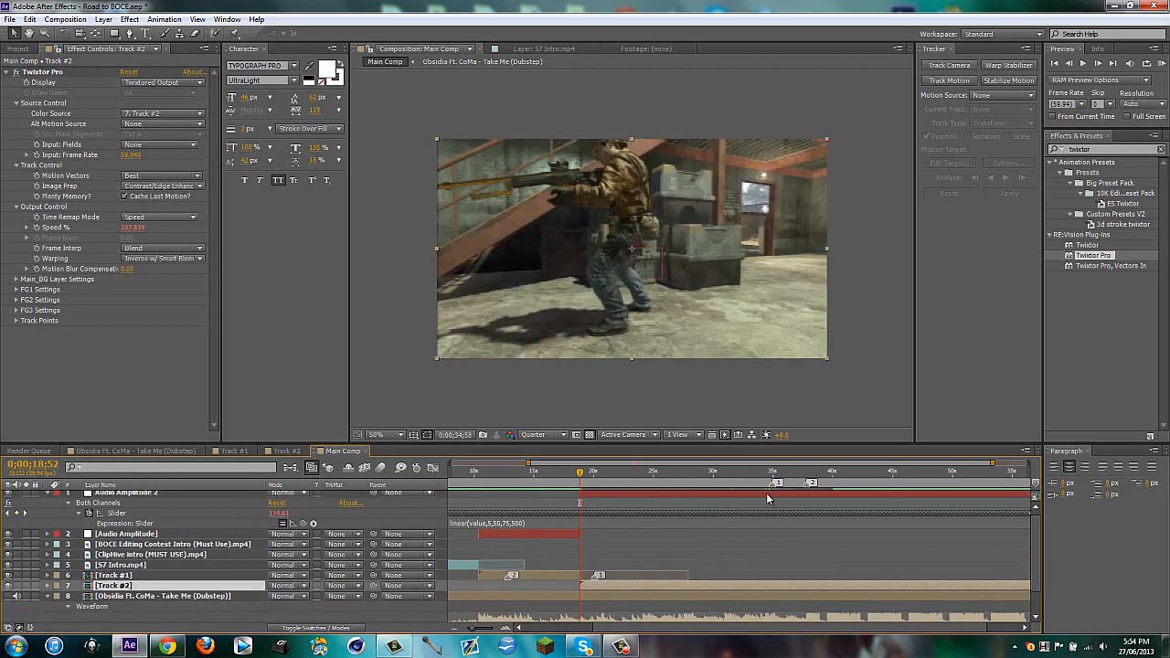
{"action": "scroll", "coordinate": [688, 525], "scroll_direction": "up", "scroll_amount": 1}
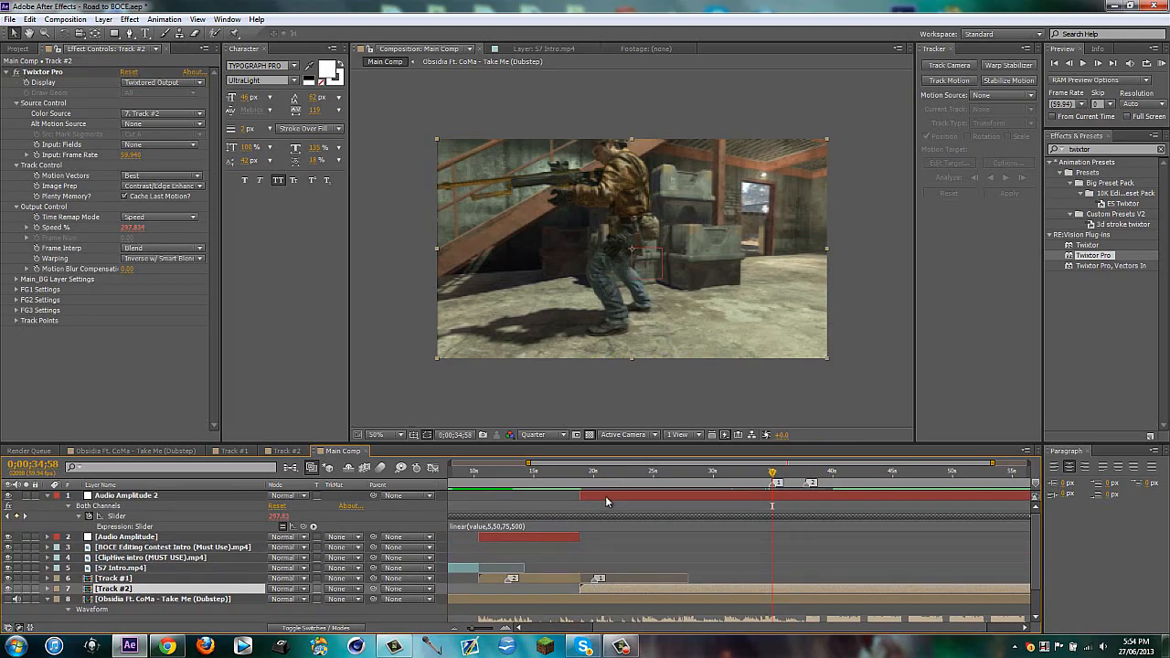
{"action": "left_click", "coordinate": [514, 526]}
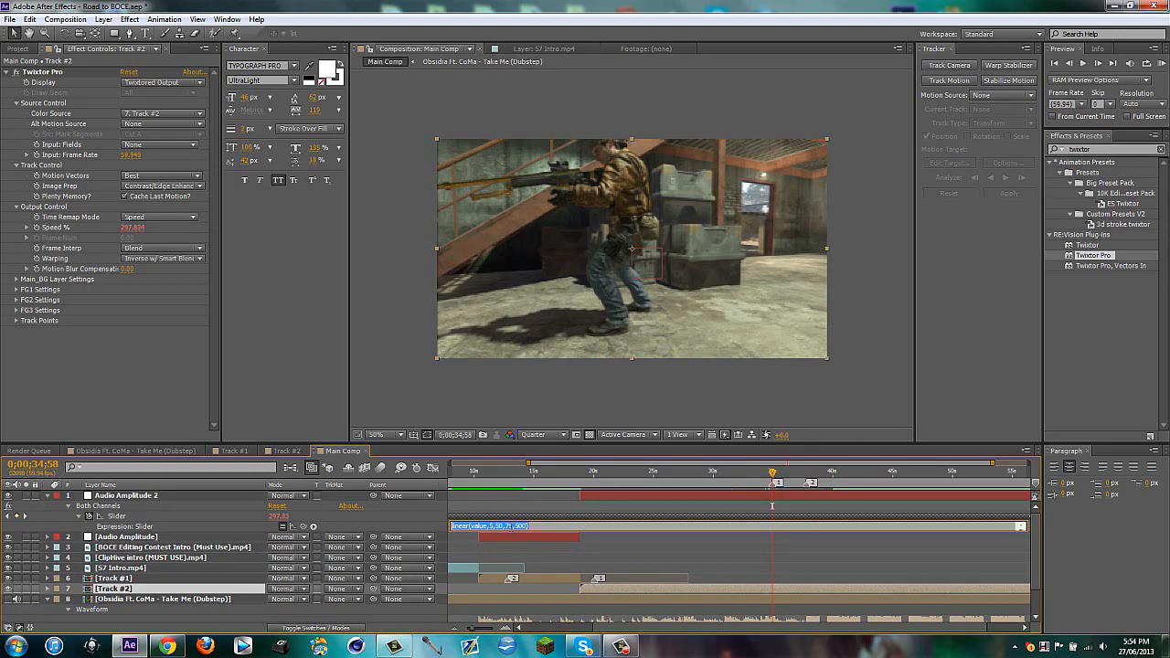
{"action": "left_click", "coordinate": [511, 526]}
{"action": "key", "text": "BackSpace"}
{"action": "key", "text": "BackSpace"}
{"action": "key", "text": "BackSpace"}
{"action": "key", "text": "BackSpace"}
{"action": "key", "text": "BackSpace"}
{"action": "key", "text": "BackSpace"}
{"action": "key", "text": "BackSpace"}
{"action": "key", "text": "BackSpace"}
{"action": "key", "text": "BackSpace"}
{"action": "key", "text": "BackSpace"}
{"action": "key", "text": "BackSpace"}
{"action": "key", "text": "BackSpace"}
{"action": "key", "text": "BackSpace"}
{"action": "key", "text": "BackSpace"}
{"action": "key", "text": "BackSpace"}
{"action": "key", "text": "BackSpace"}
{"action": "key", "text": "BackSpace"}
{"action": "key", "text": "BackSpace"}
{"action": "key", "text": "BackSpace"}
{"action": "key", "text": "BackSpace"}
{"action": "type", "text": "7"}
{"action": "left_click", "coordinate": [740, 542]}
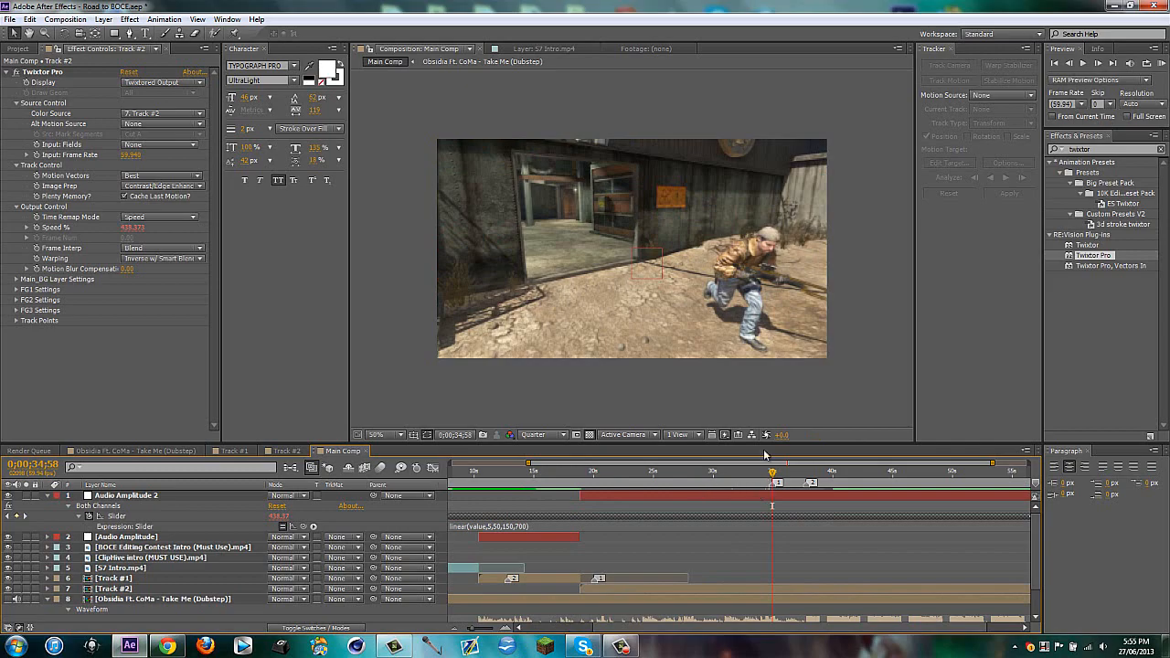
- Raise the output range of Audio Amplitude 2's slider expression so it reads linear(value,5,50,200,800)
{"action": "left_click", "coordinate": [520, 527]}
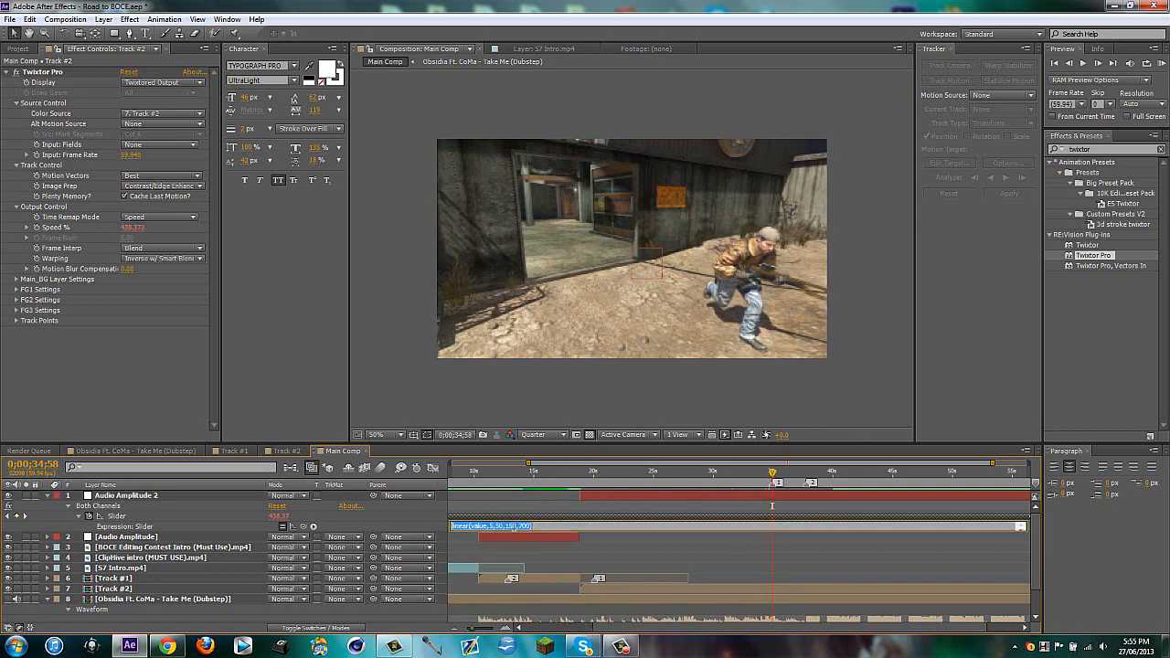
{"action": "left_click", "coordinate": [523, 527]}
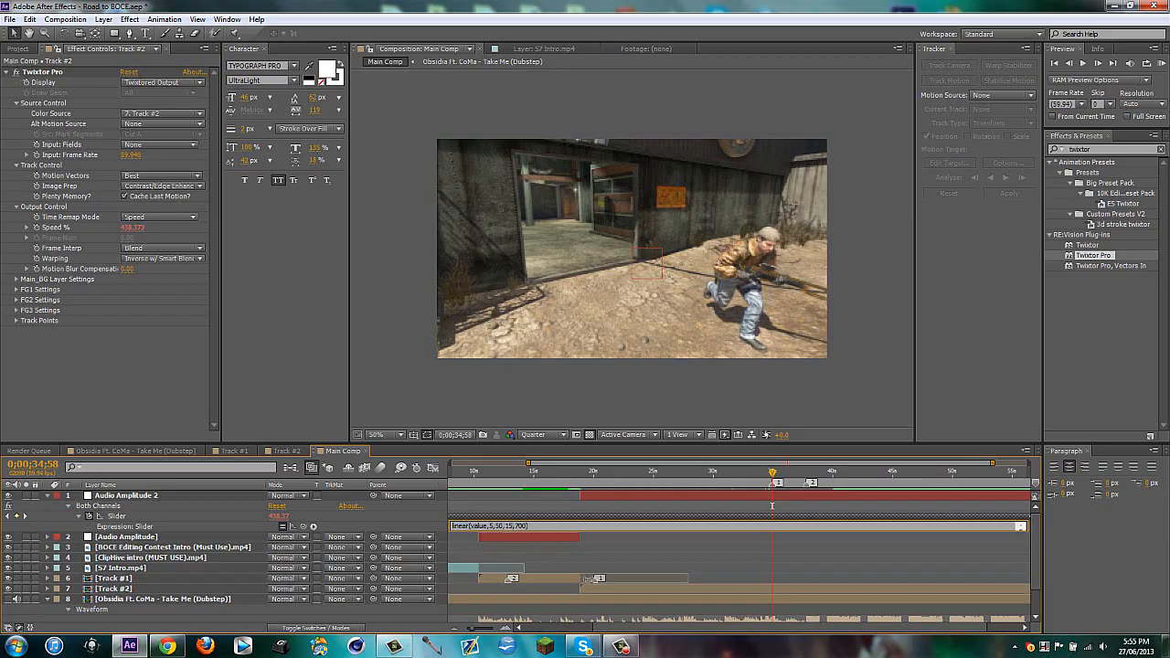
{"action": "type", "text": "200"}
{"action": "key", "text": "shift+Home"}
{"action": "key", "text": "BackSpace"}
{"action": "key", "text": "ctrl+z"}
{"action": "left_click", "coordinate": [621, 545]}
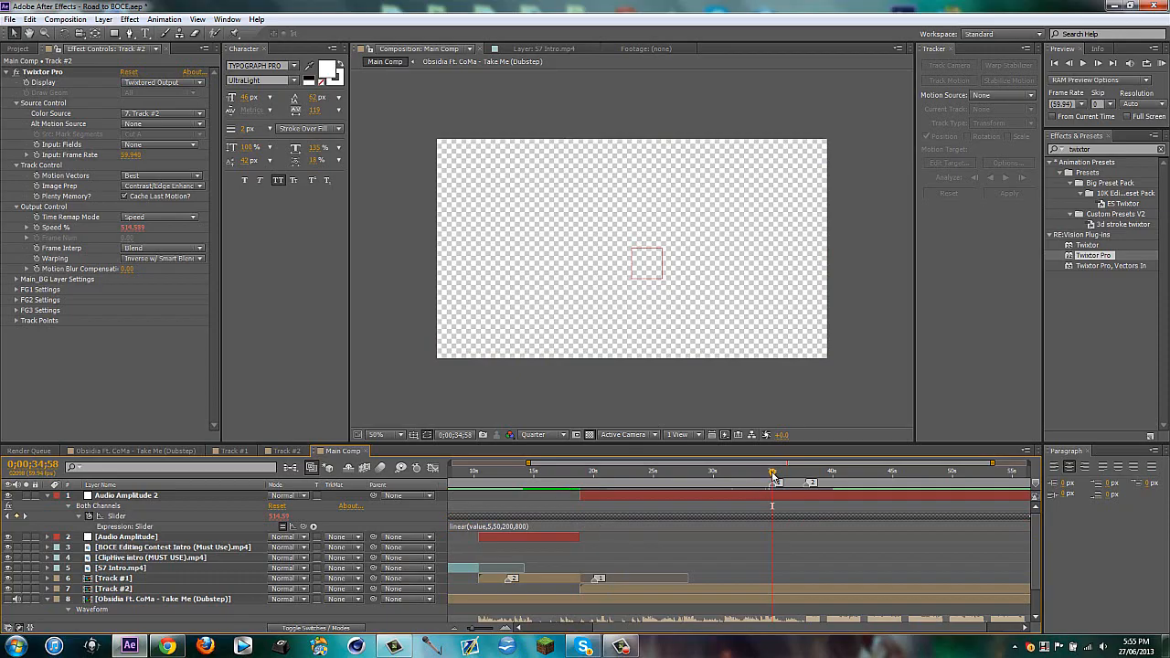
- Scrub through the seconds before composition marker 1 to check where Track #2's retimed footage ends
{"action": "left_click_drag", "start_coordinate": [773, 476], "coordinate": [753, 476]}
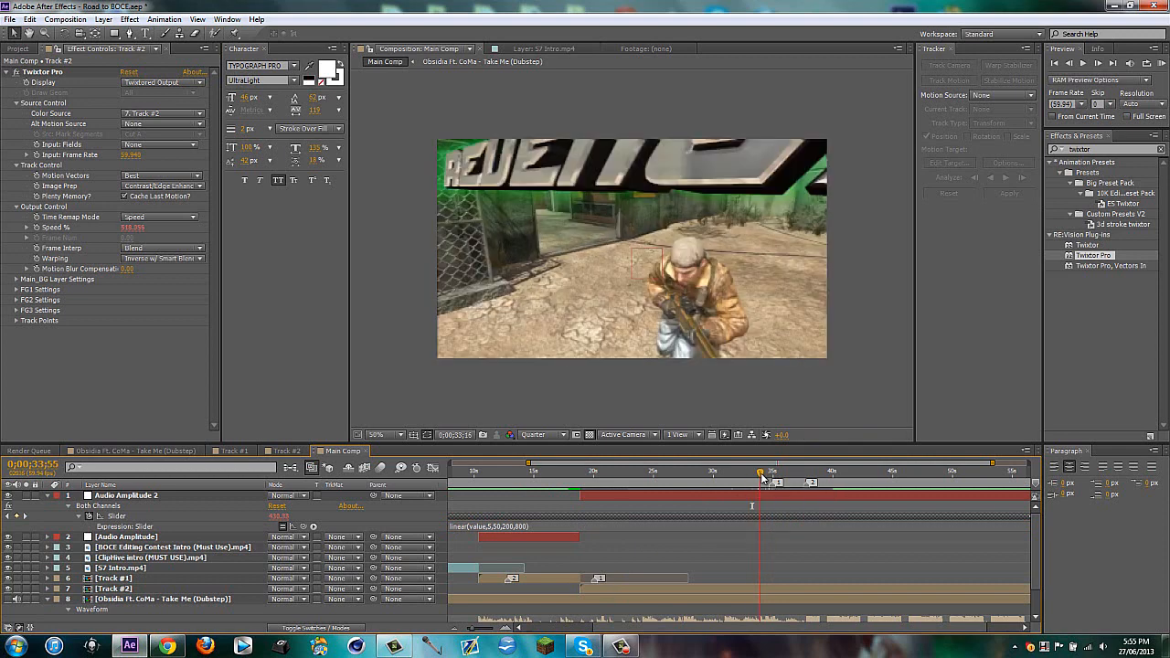
{"action": "left_click_drag", "start_coordinate": [758, 477], "coordinate": [764, 477]}
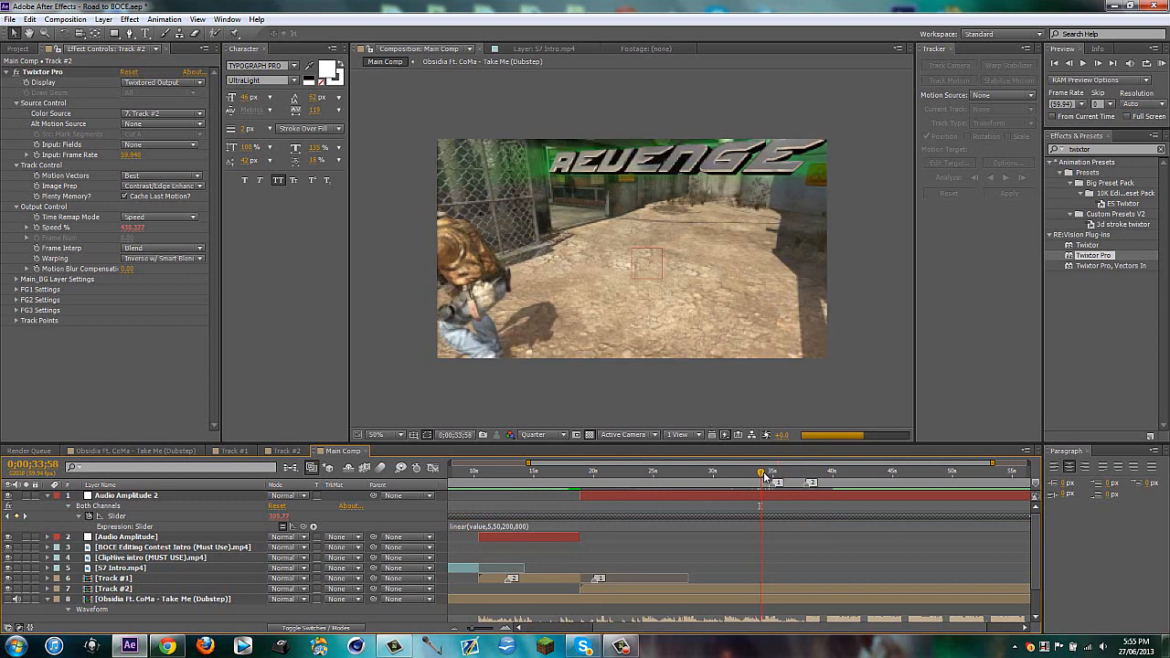
{"action": "left_click_drag", "start_coordinate": [765, 476], "coordinate": [771, 473]}
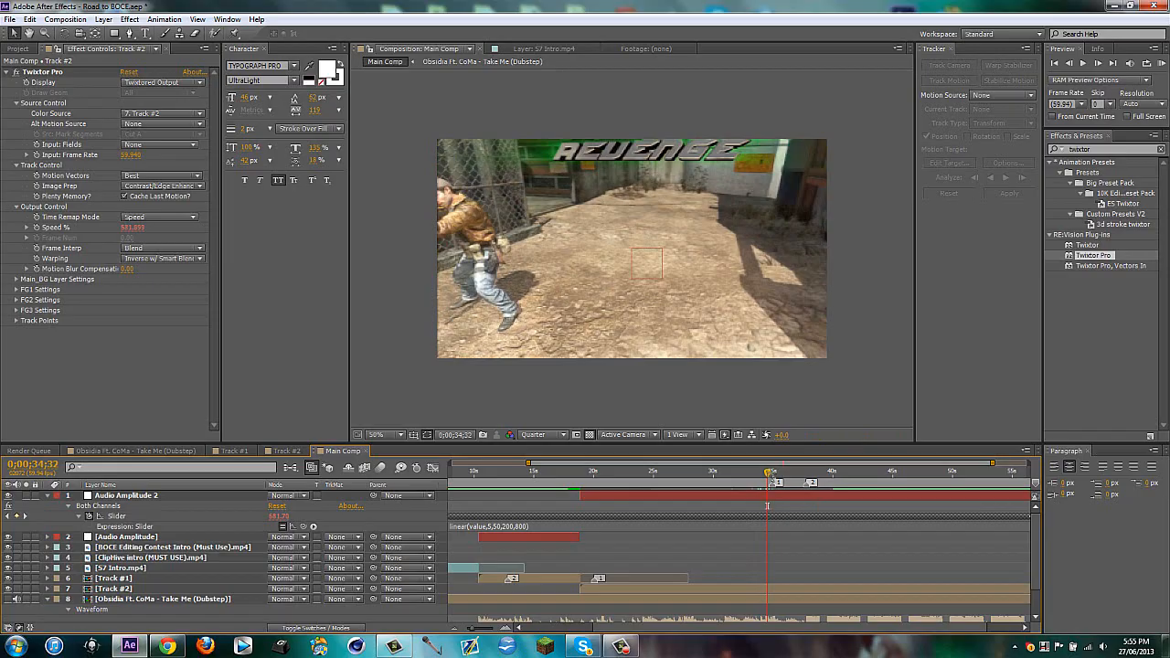
{"action": "left_click_drag", "start_coordinate": [768, 473], "coordinate": [773, 474]}
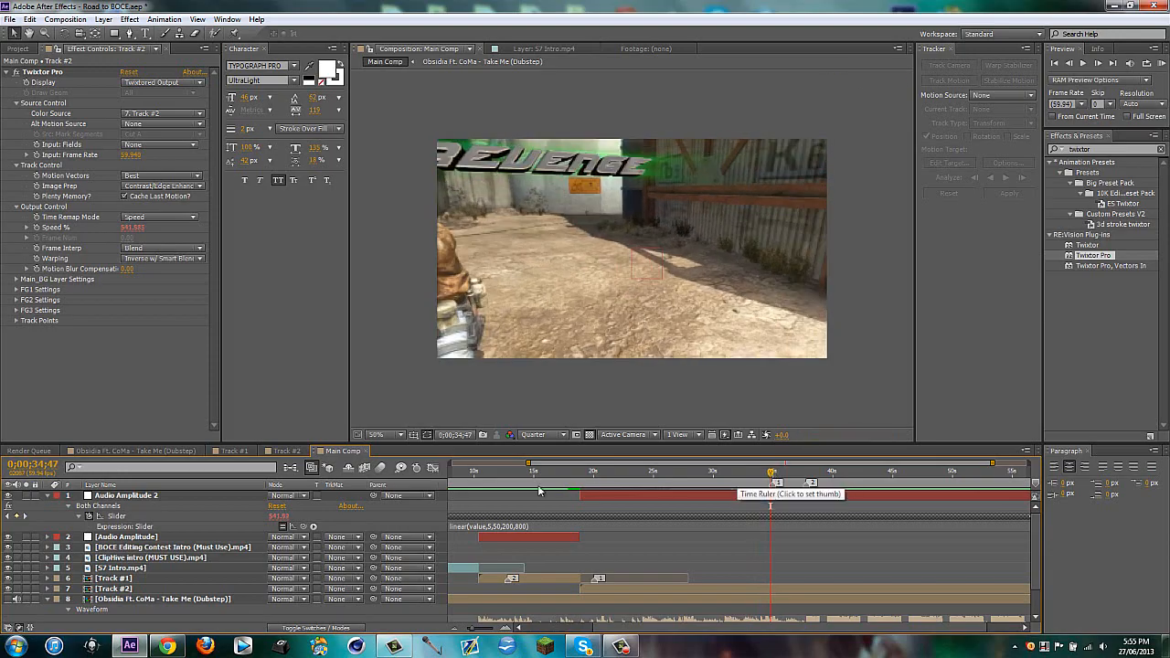
{"action": "left_click_drag", "start_coordinate": [528, 464], "coordinate": [666, 473]}
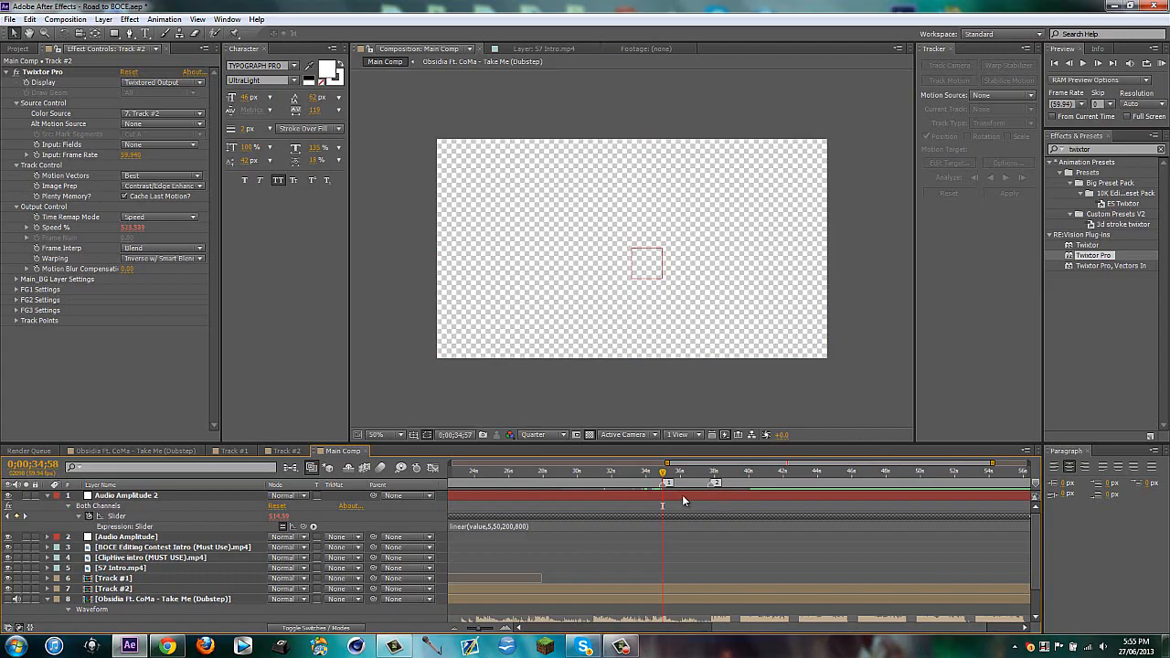
{"action": "key", "text": "Page_Up"}
{"action": "key", "text": "Page_Up"}
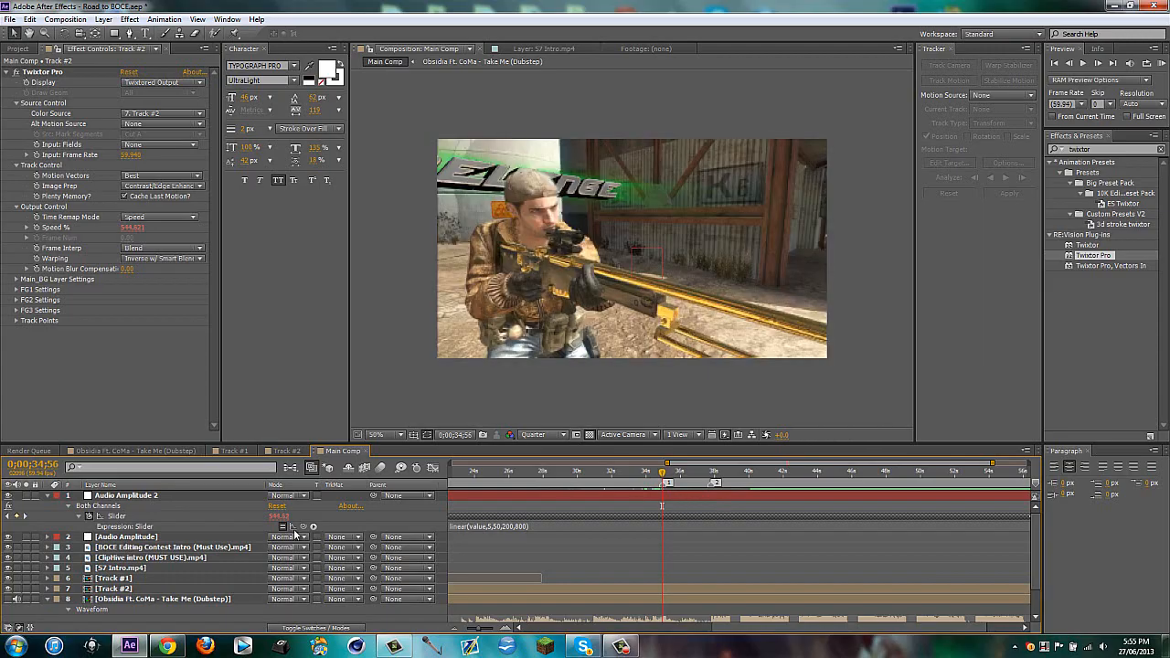
- Change Audio Amplitude 2's slider expression to linear(value,5,50,195,800)
{"action": "left_click", "coordinate": [510, 526]}
{"action": "left_click", "coordinate": [510, 527]}
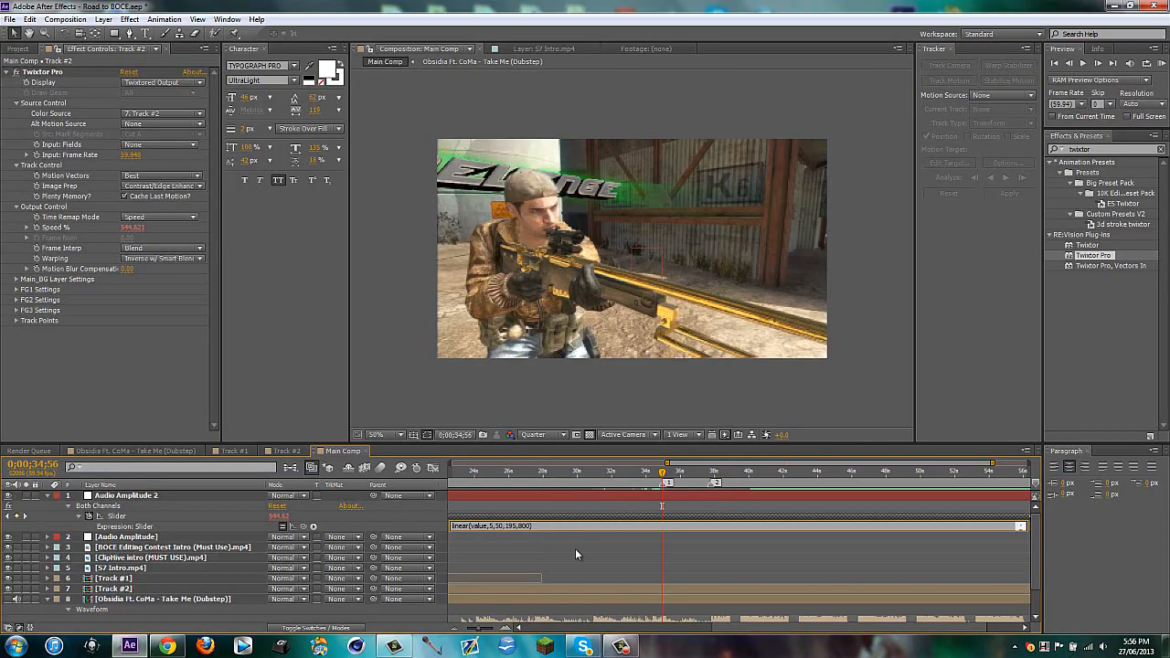
{"action": "left_click", "coordinate": [602, 559]}
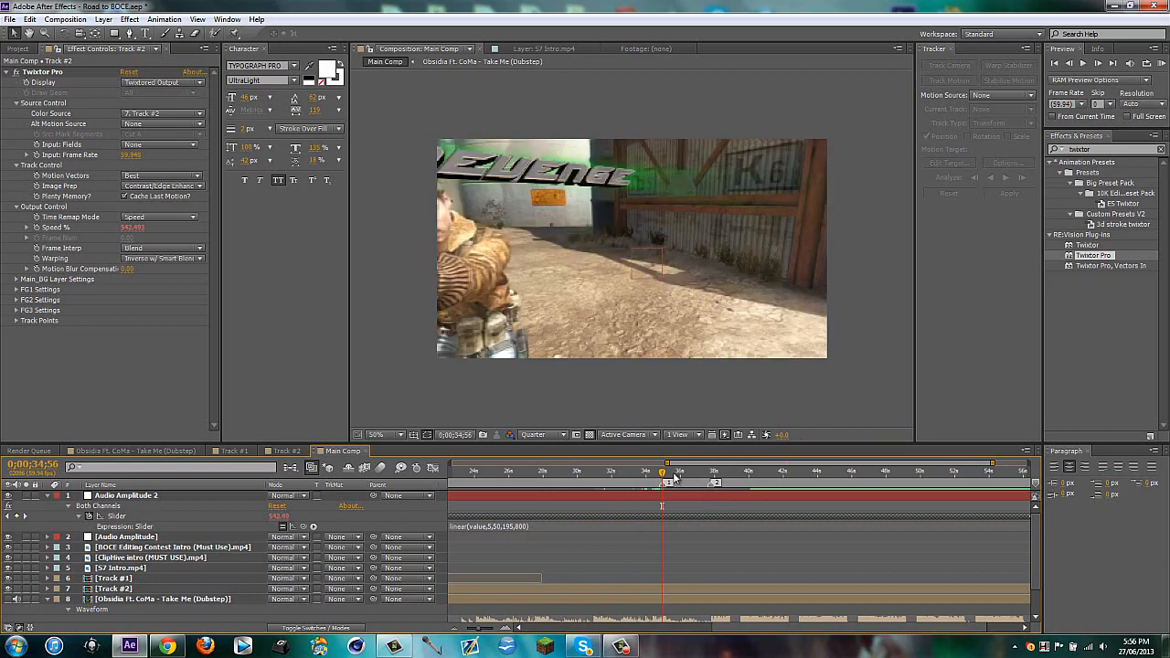
- Set the minimum output in Audio Amplitude 2's slider expression to 199, making it linear(value,5,50,199,800)
{"action": "left_click", "coordinate": [508, 527]}
{"action": "left_click", "coordinate": [515, 526]}
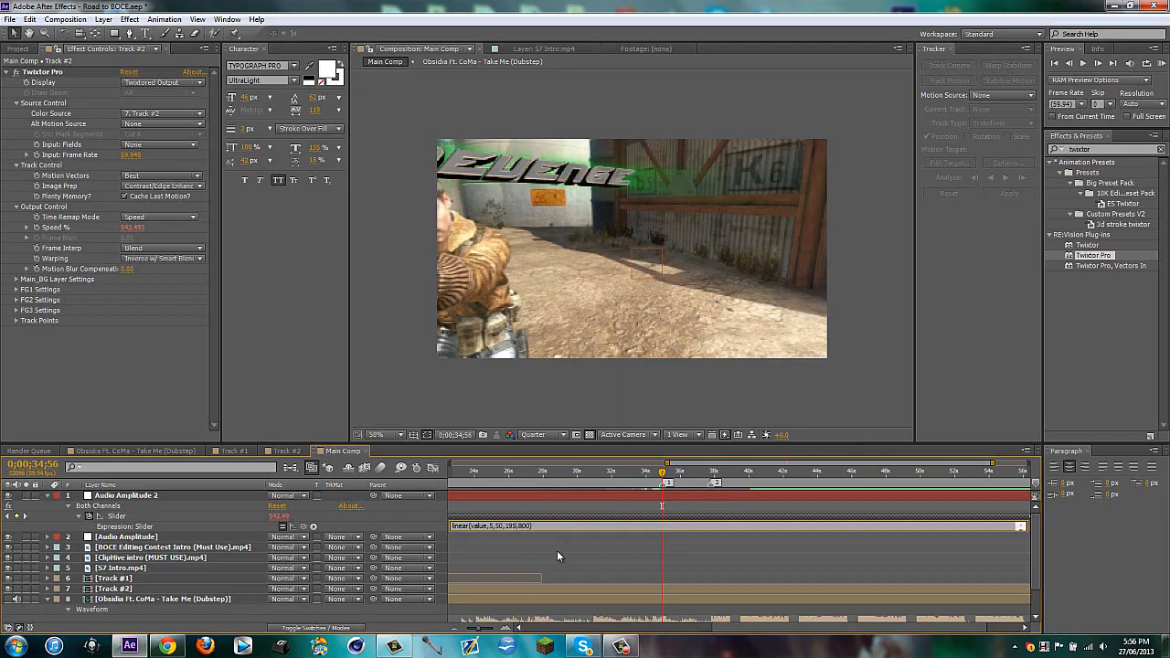
{"action": "key", "text": "BackSpace"}
{"action": "type", "text": "9"}
{"action": "left_click", "coordinate": [572, 547]}
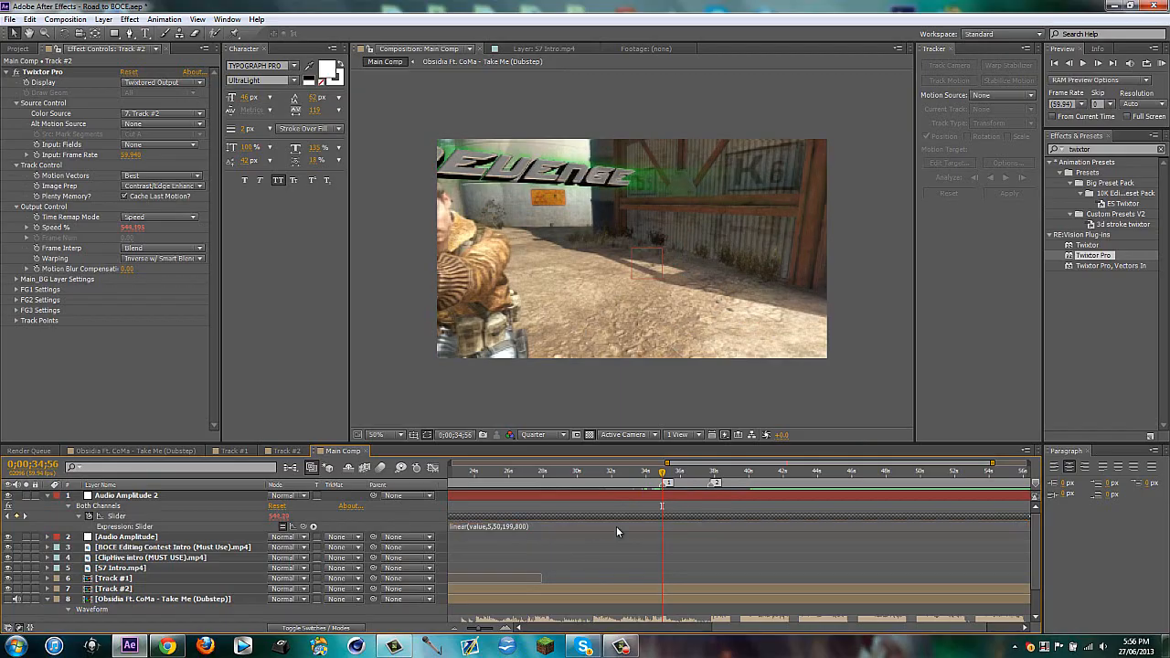
- Trim the ends of Audio Amplitude 2 and Track #2 to 0;00;34;57, and collapse Audio Amplitude 2's properties
{"action": "left_click", "coordinate": [684, 498]}
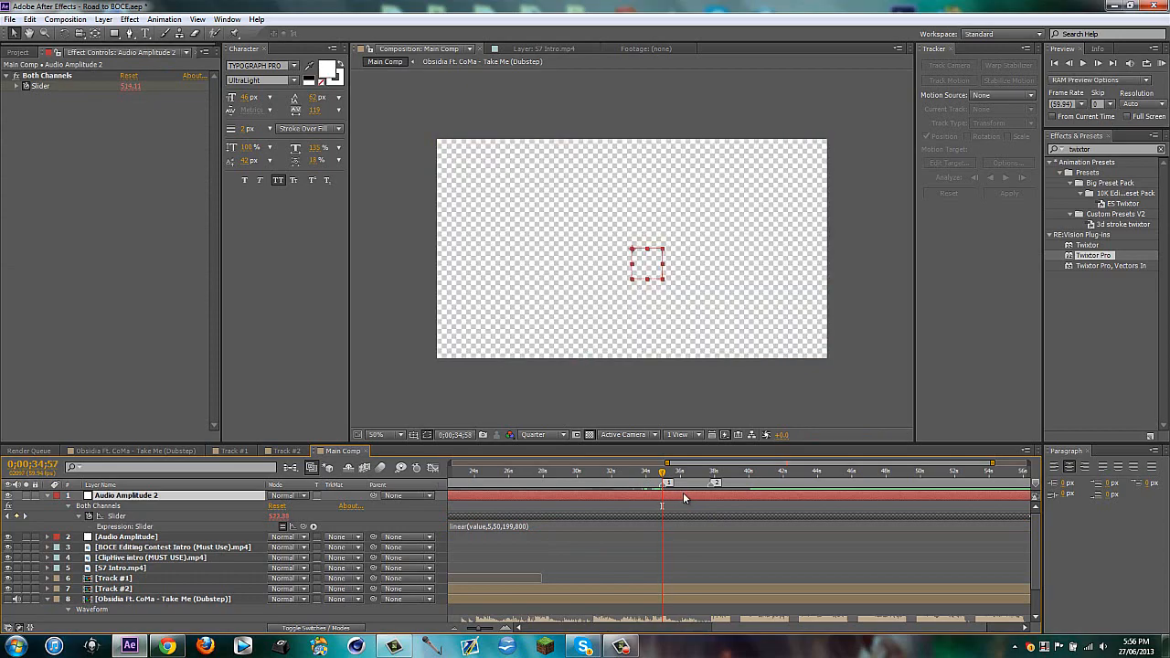
{"action": "key", "text": "Page_Up"}
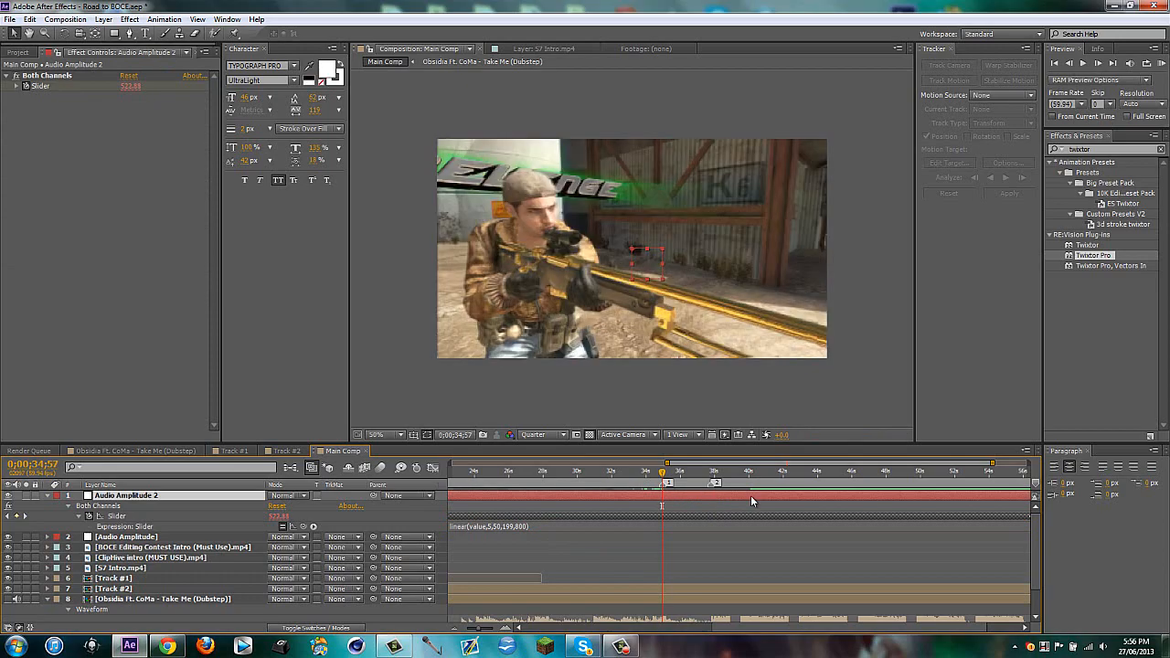
{"action": "key", "text": "alt+]"}
{"action": "key", "text": "u"}
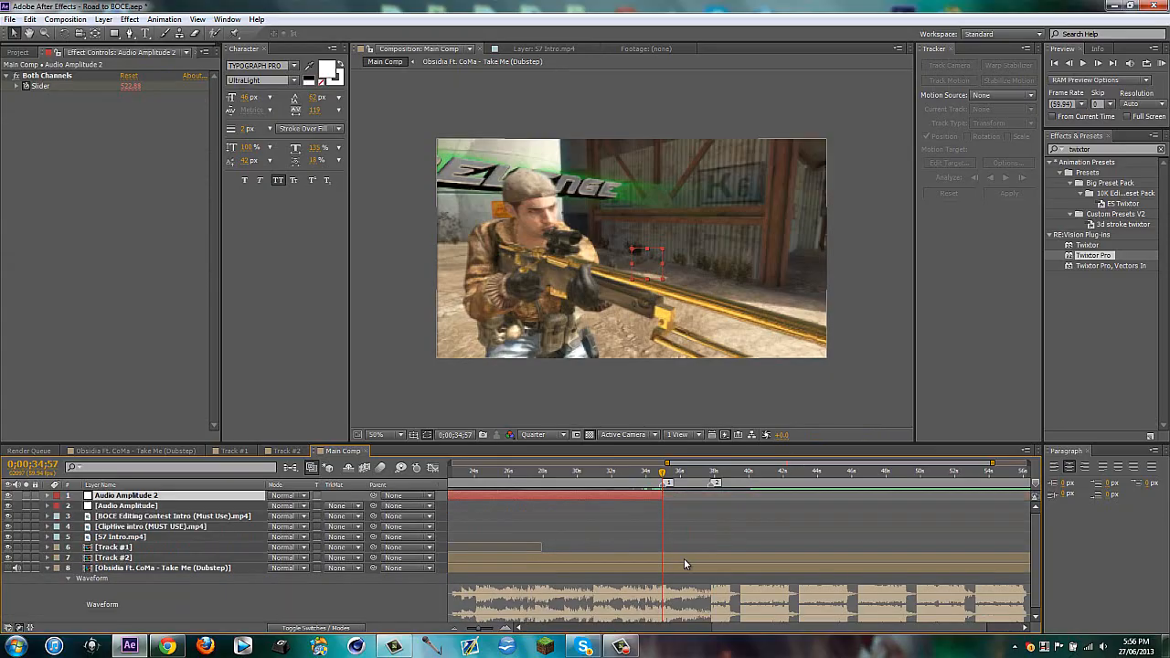
{"action": "left_click", "coordinate": [679, 559]}
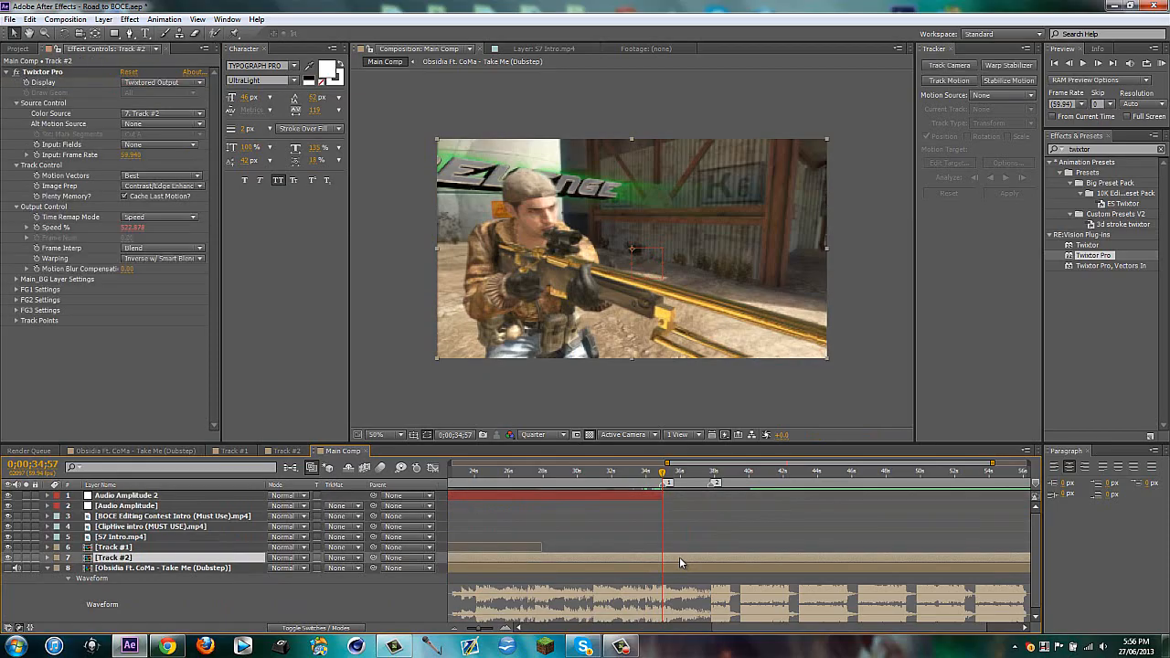
{"action": "key", "text": "alt+]"}
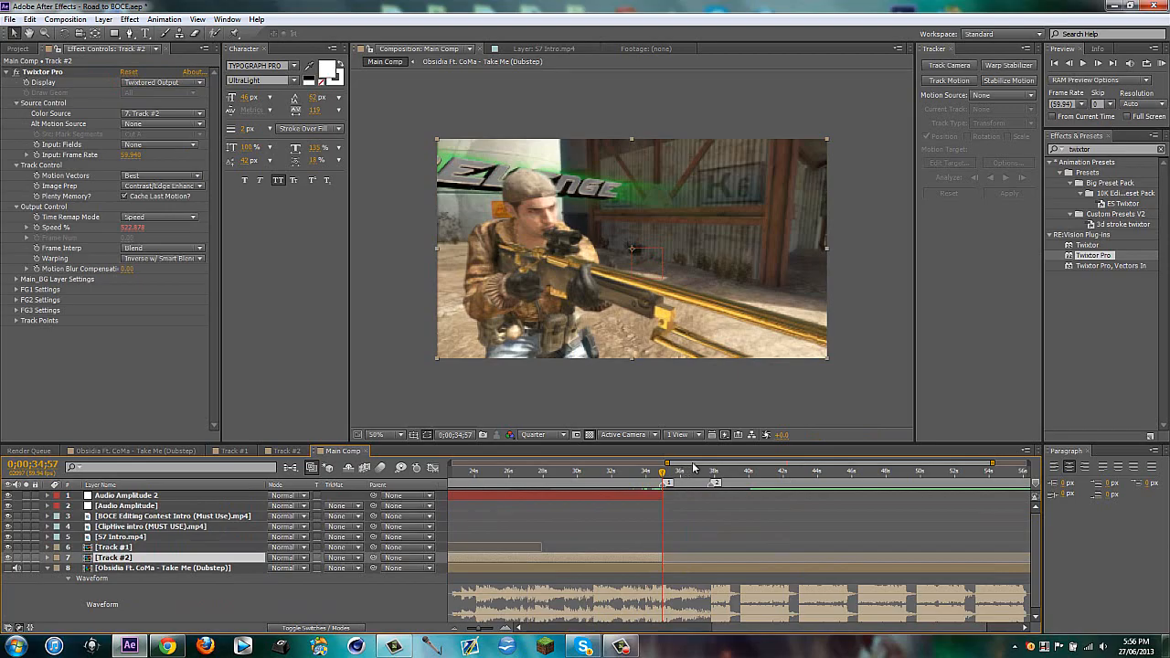
- Scrub through the Main Comp from its beginning to about 0;00;33;39 to review the synced intros and clips
{"action": "left_click_drag", "start_coordinate": [693, 463], "coordinate": [405, 465]}
{"action": "left_click", "coordinate": [456, 472]}
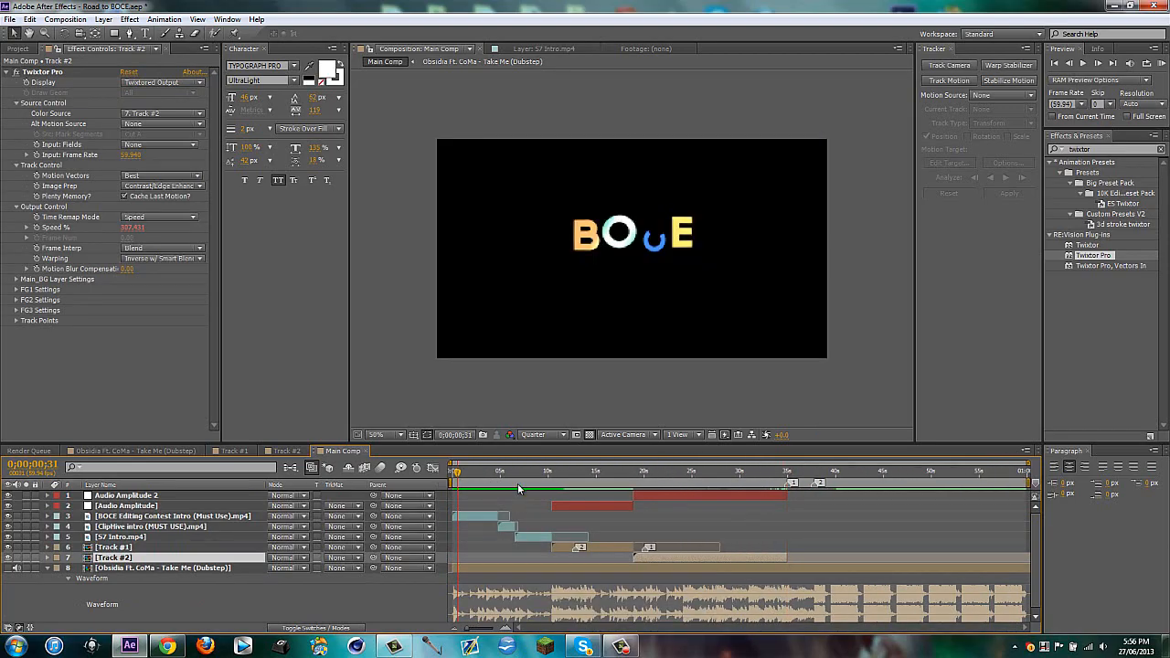
{"action": "left_click_drag", "start_coordinate": [478, 477], "coordinate": [663, 474]}
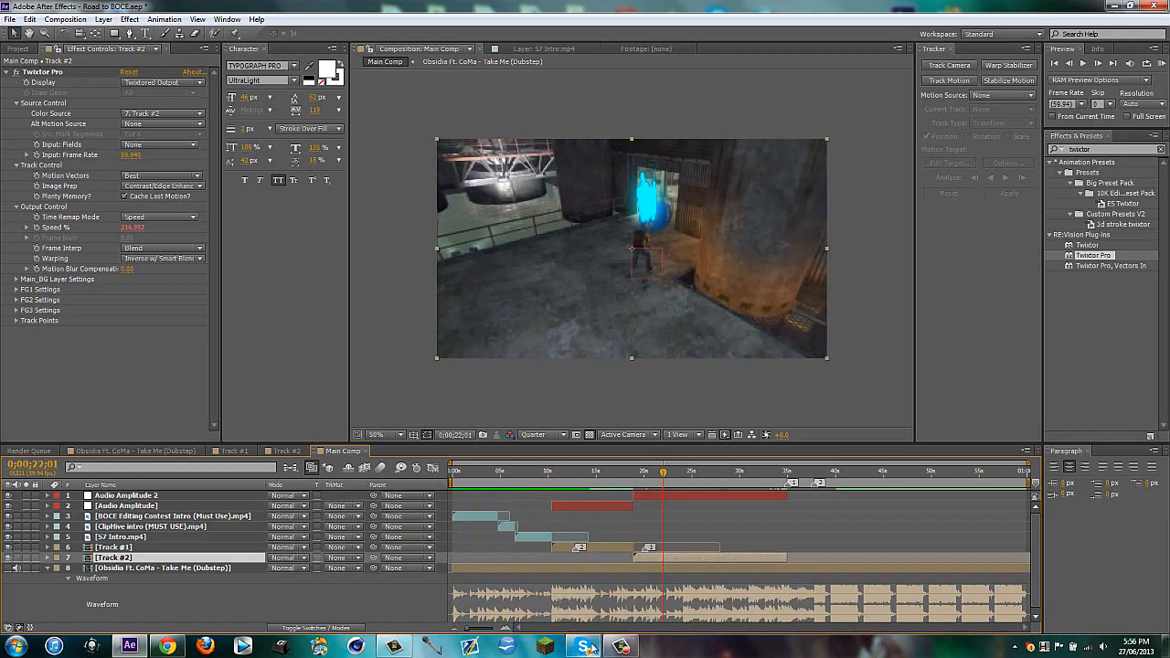
{"action": "left_click_drag", "start_coordinate": [664, 474], "coordinate": [775, 477]}
{"action": "left_click", "coordinate": [623, 646]}
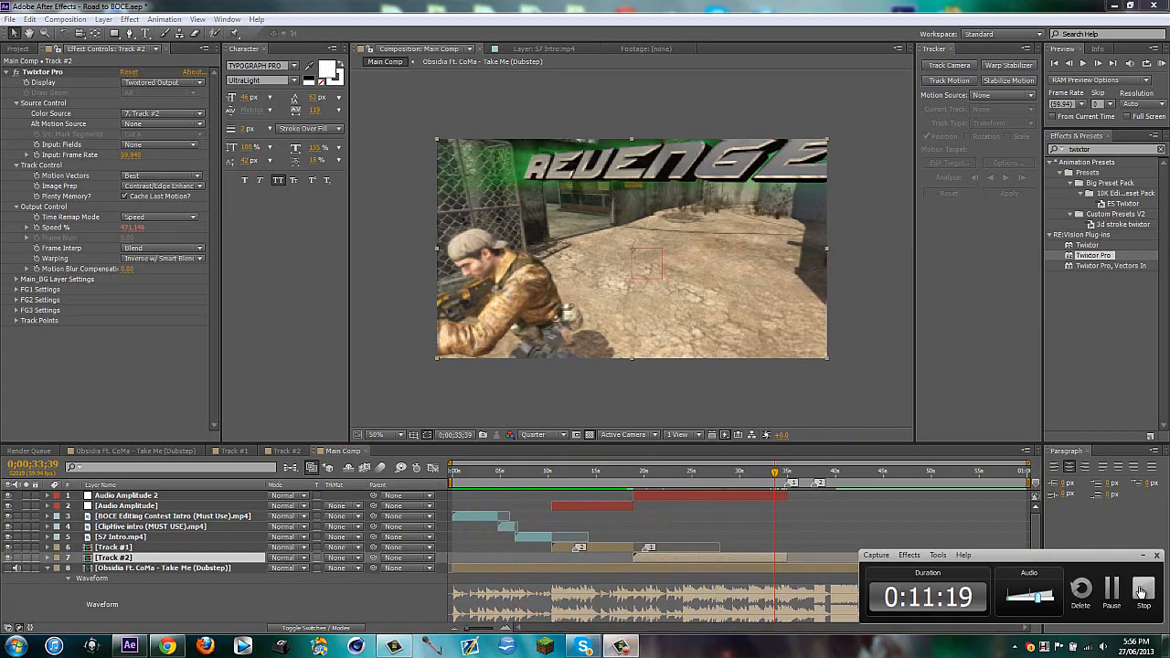